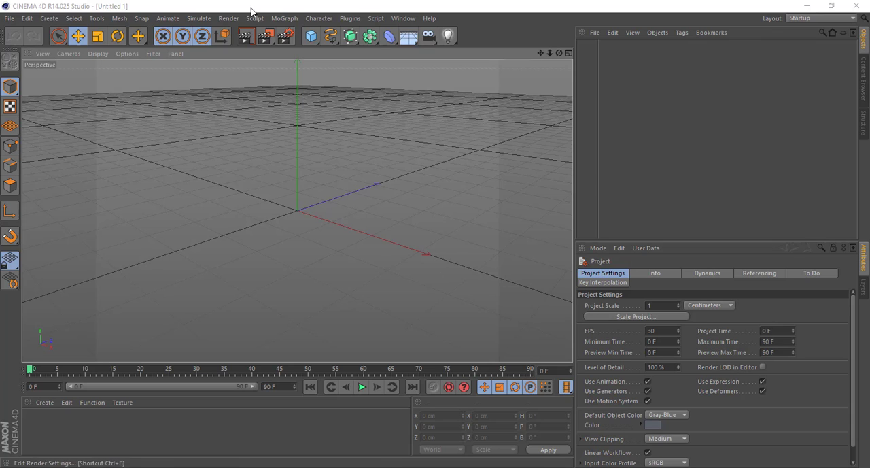
{"action": "left_click", "coordinate": [281, 44]}
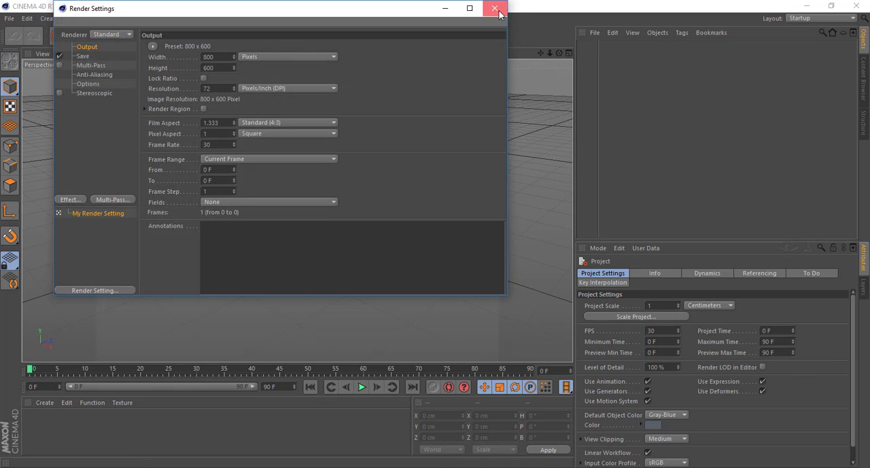
{"action": "left_click", "coordinate": [496, 10]}
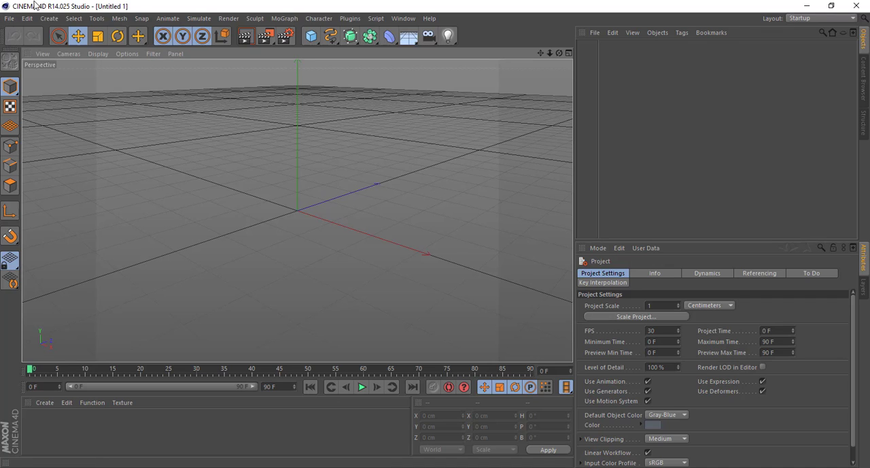
Open the project file CUSTOM LIGHTROOM TEST from the C4D R14 folder
{"action": "left_click", "coordinate": [10, 18]}
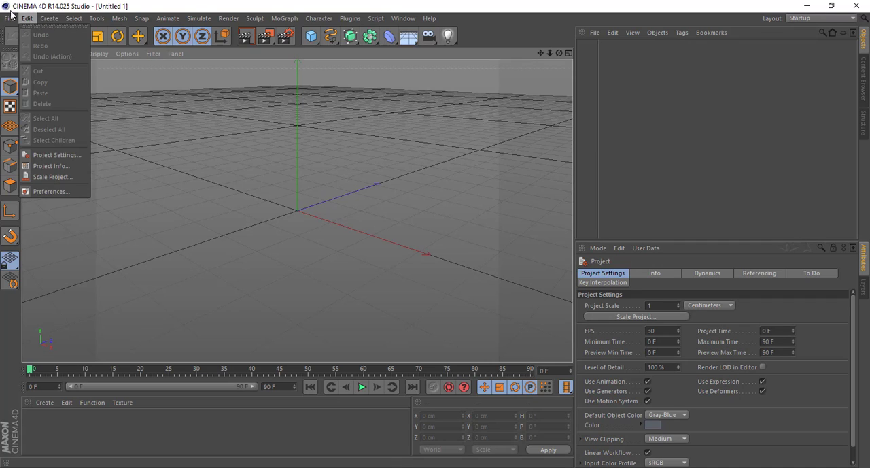
{"action": "left_click", "coordinate": [23, 45]}
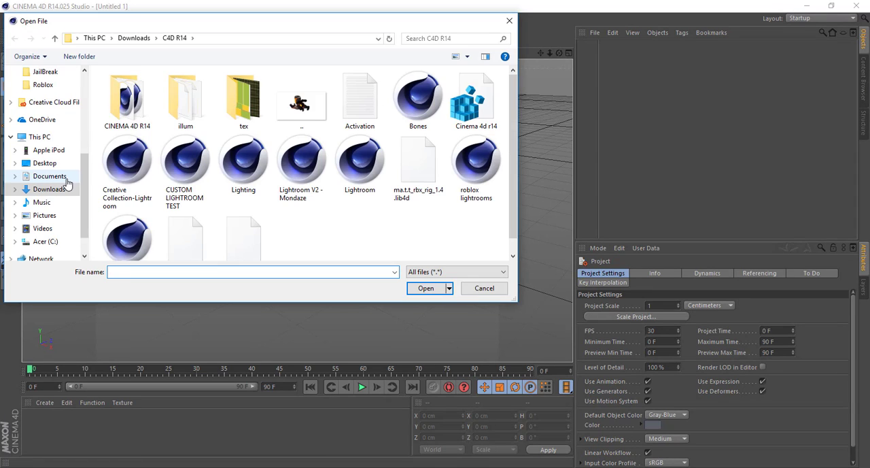
{"action": "double_click", "coordinate": [191, 173]}
{"action": "left_click", "coordinate": [607, 56]}
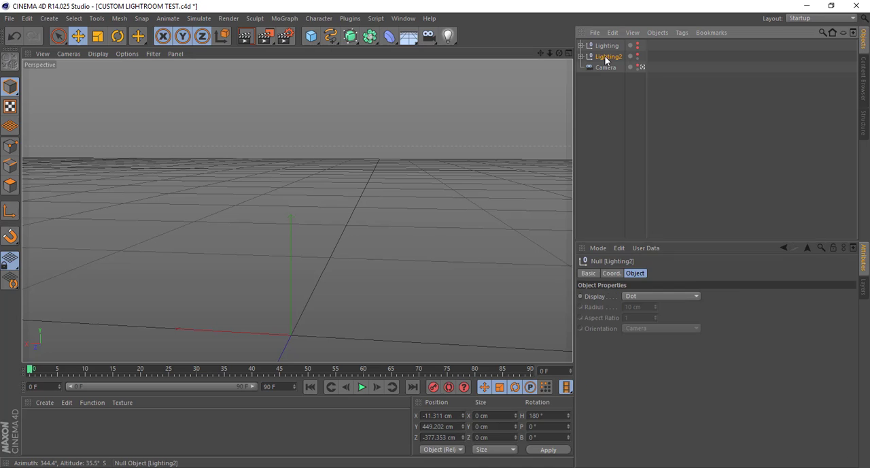
{"action": "left_click", "coordinate": [606, 46], "text": "shift"}
{"action": "key", "text": "Delete"}
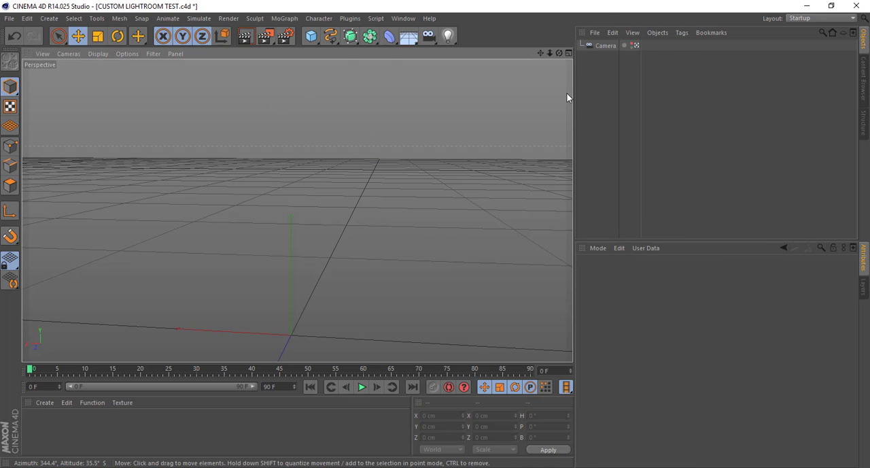
{"action": "key", "text": "ctrl+z"}
{"action": "left_click", "coordinate": [620, 63]}
{"action": "key", "text": "ctrl+z"}
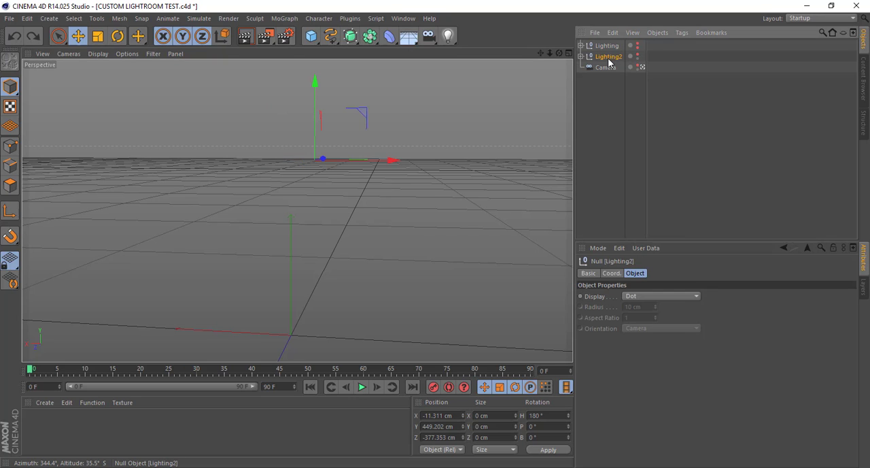
Delete the Lighting and Lighting2 null objects from the scene, keeping only the camera
{"action": "key", "text": "Delete"}
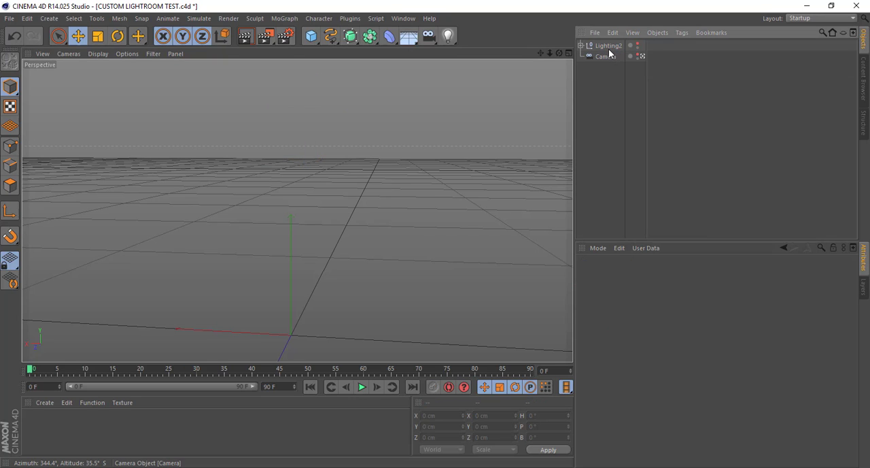
{"action": "left_click", "coordinate": [609, 48]}
{"action": "key", "text": "Delete"}
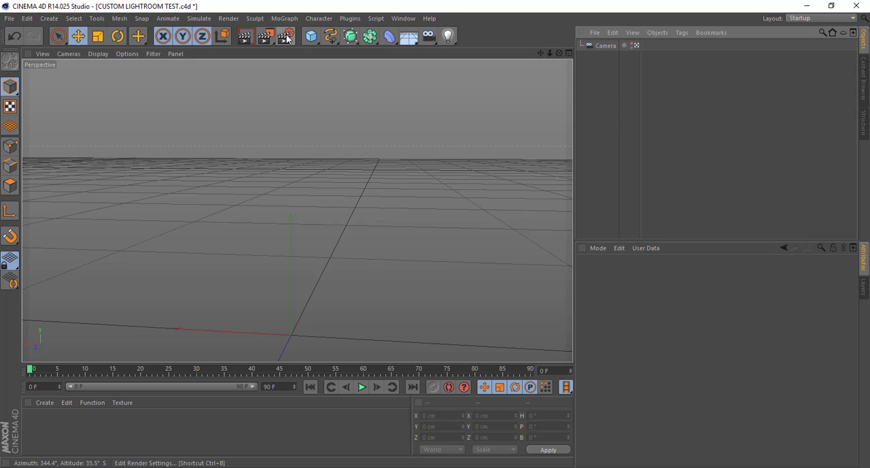
Examine the Save options in the render settings and browse the C4D Renders output folder without changing the path
{"action": "left_click", "coordinate": [286, 36]}
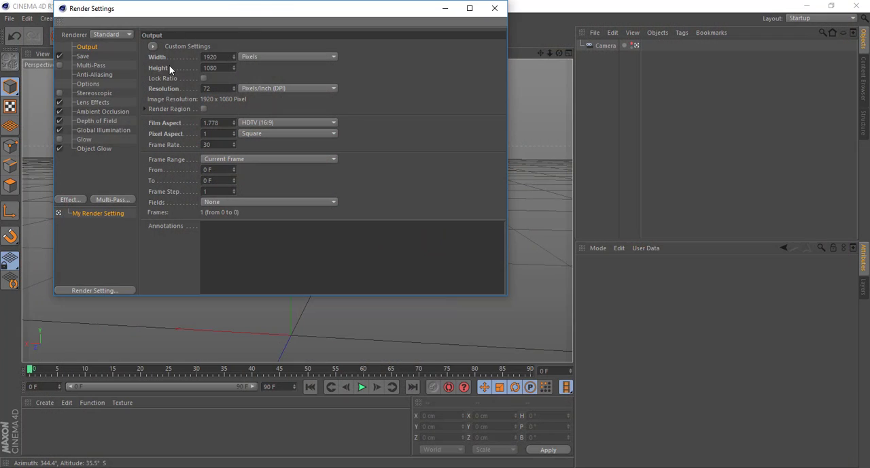
{"action": "left_click", "coordinate": [83, 57]}
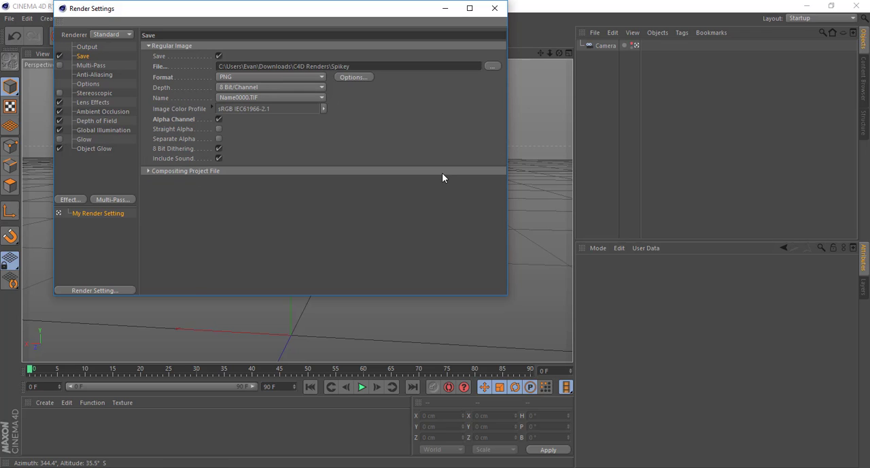
{"action": "left_click", "coordinate": [492, 67]}
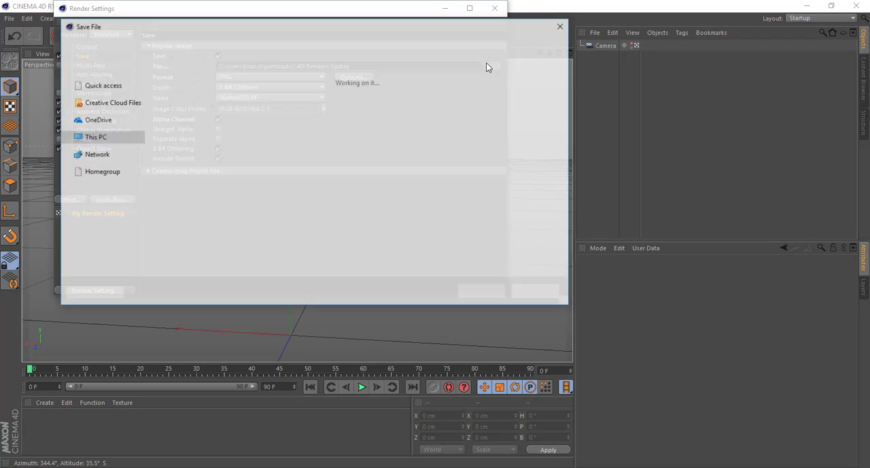
{"action": "scroll", "coordinate": [104, 167], "scroll_direction": "up", "scroll_amount": 4}
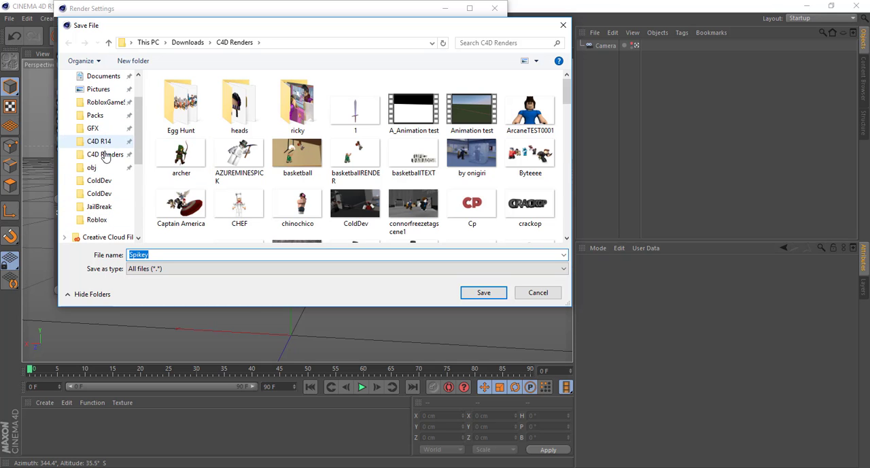
{"action": "left_click", "coordinate": [106, 154]}
{"action": "scroll", "coordinate": [381, 186], "scroll_direction": "down", "scroll_amount": 5}
{"action": "scroll", "coordinate": [381, 186], "scroll_direction": "down", "scroll_amount": 10}
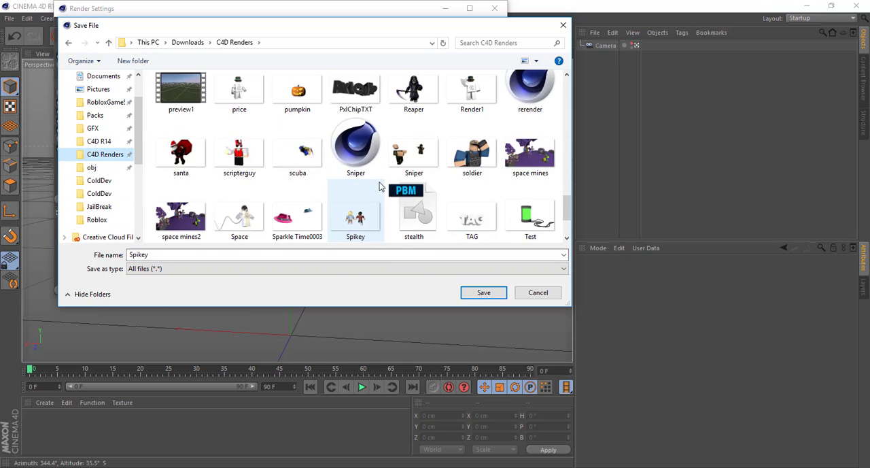
{"action": "scroll", "coordinate": [388, 185], "scroll_direction": "up", "scroll_amount": 15}
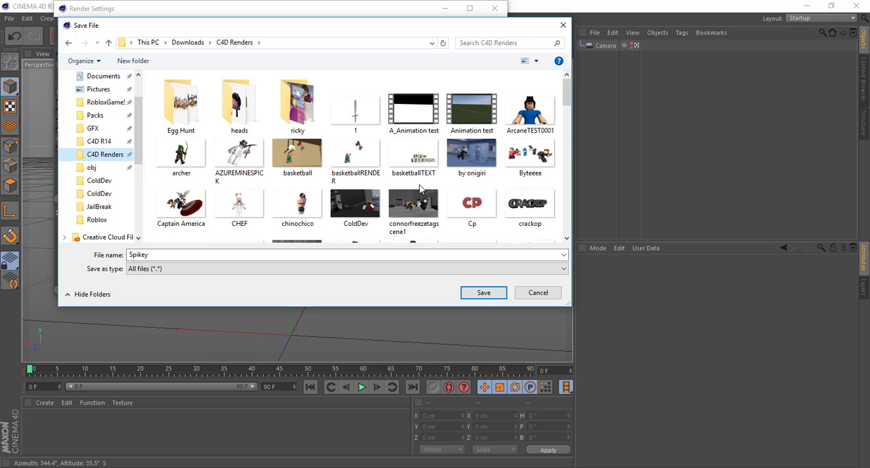
{"action": "left_click", "coordinate": [532, 291]}
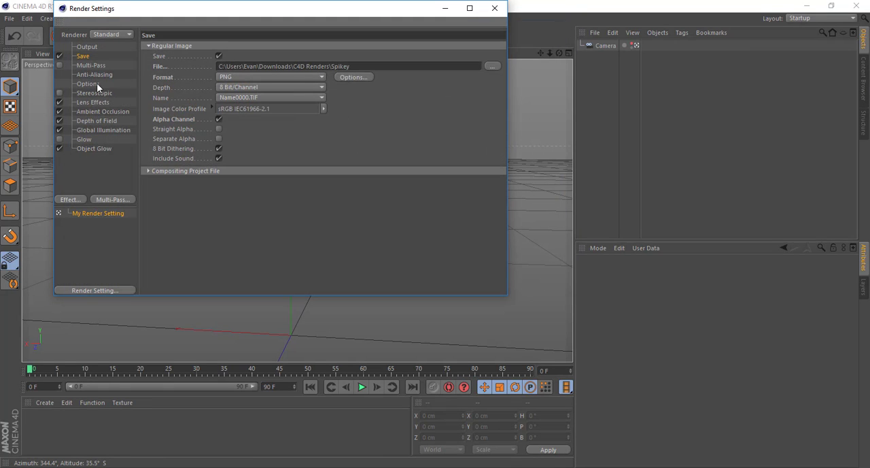
Switch the Alpha Channel option for the saved image off and back on
{"action": "left_click", "coordinate": [219, 119]}
{"action": "left_click", "coordinate": [218, 120]}
{"action": "left_click", "coordinate": [219, 119]}
{"action": "left_click", "coordinate": [220, 120]}
Examine the Multi-Pass, Anti-Aliasing, Options, Stereoscopic and Lens Effects pages of the render settings
{"action": "left_click_drag", "start_coordinate": [269, 23], "coordinate": [557, 53]}
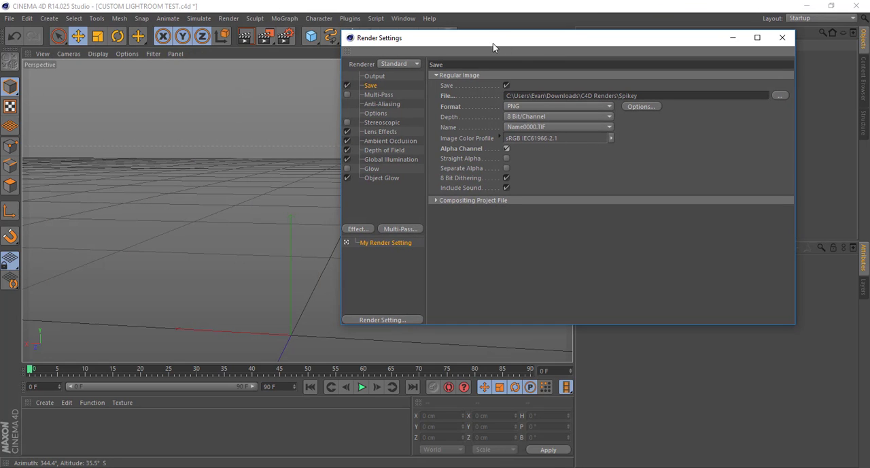
{"action": "left_click_drag", "start_coordinate": [493, 47], "coordinate": [572, 47]}
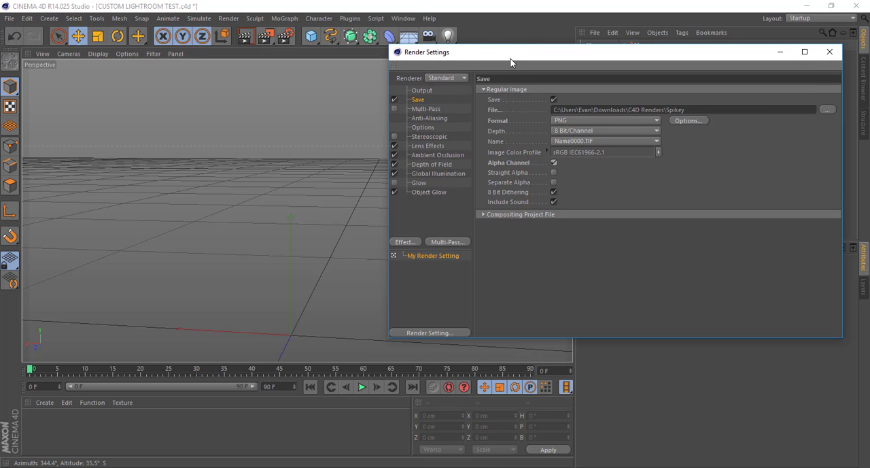
{"action": "left_click_drag", "start_coordinate": [443, 59], "coordinate": [270, 40]}
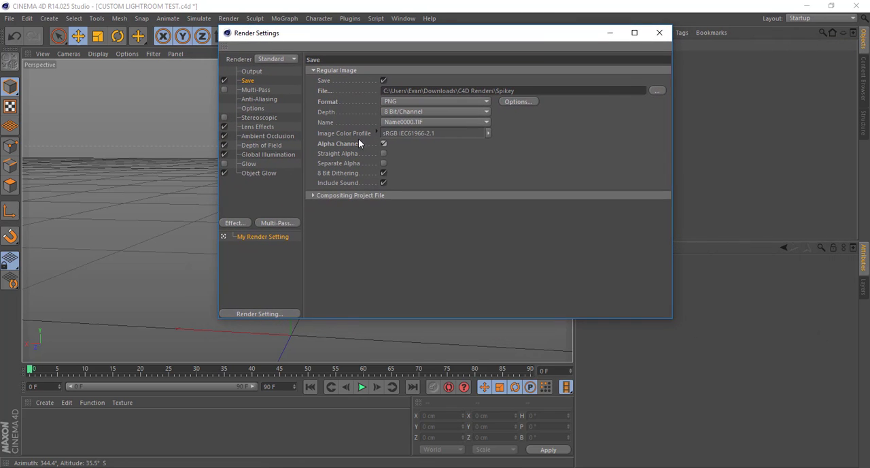
{"action": "left_click", "coordinate": [257, 95]}
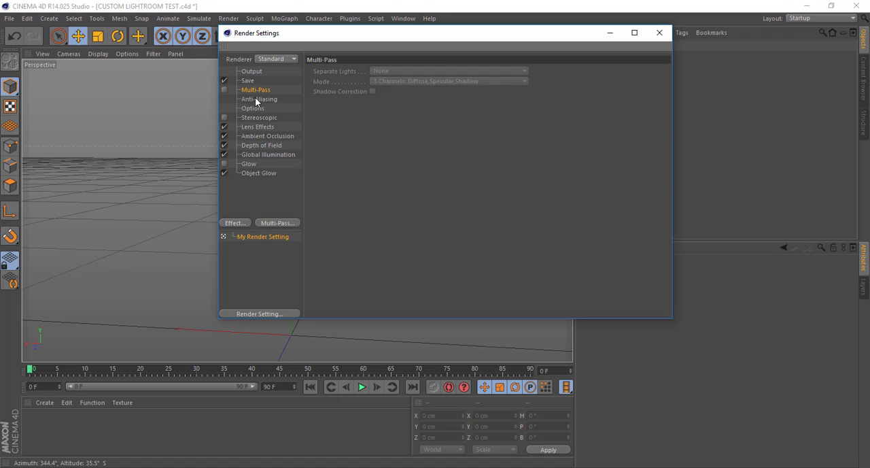
{"action": "left_click", "coordinate": [256, 99]}
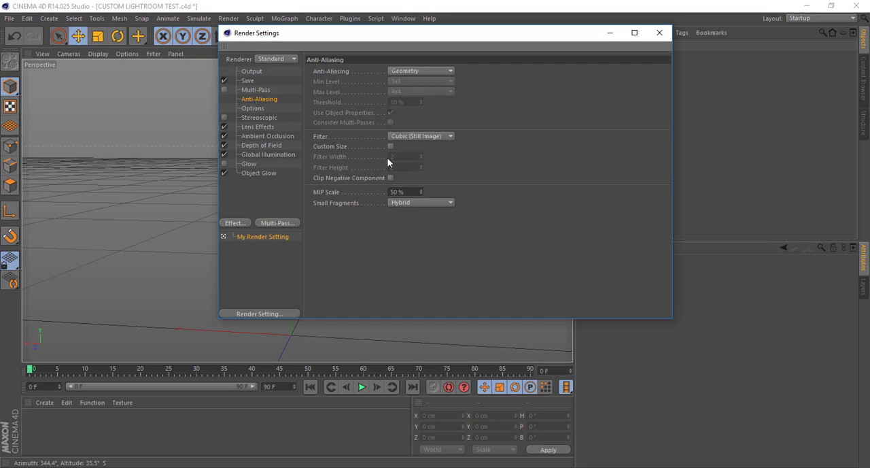
{"action": "left_click", "coordinate": [254, 109]}
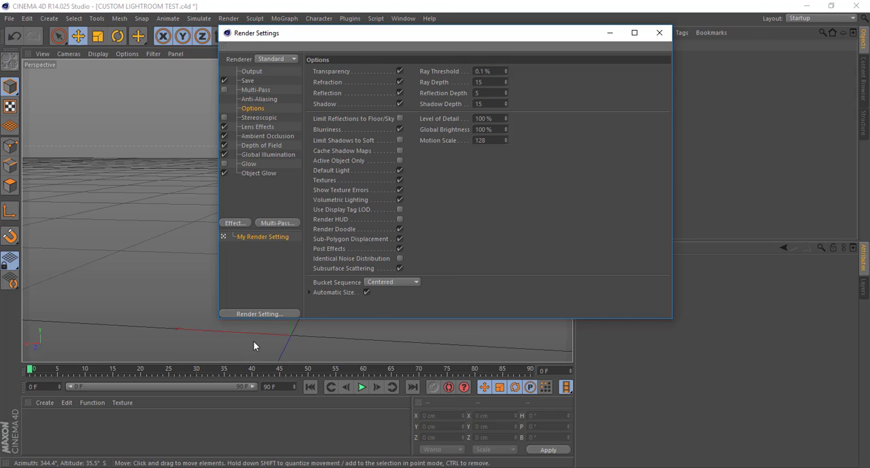
{"action": "left_click", "coordinate": [260, 118]}
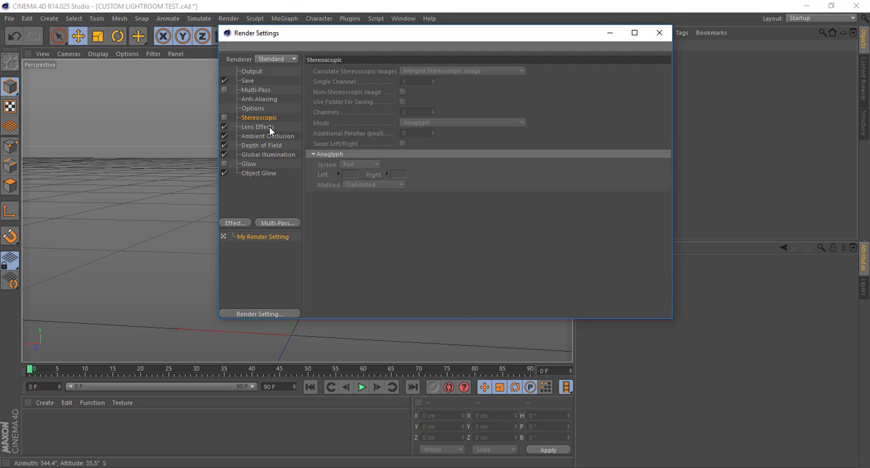
{"action": "left_click", "coordinate": [270, 128]}
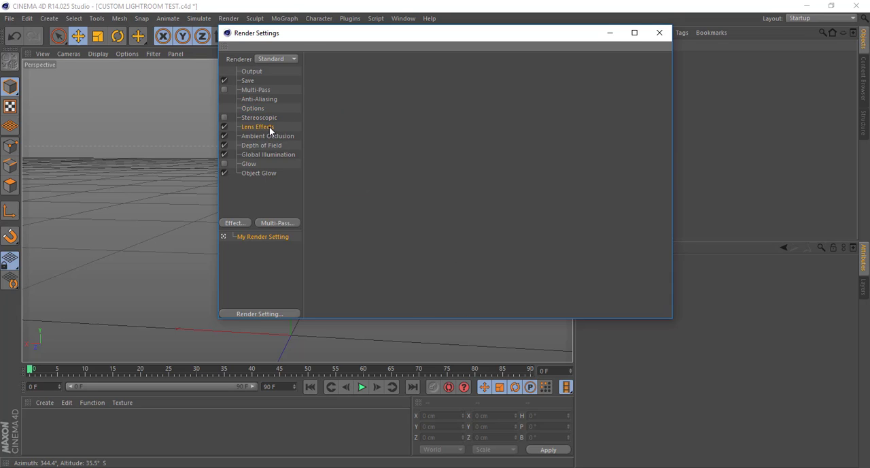
Look through the list of available render effects and toggle Lens Effects
{"action": "left_click", "coordinate": [235, 224]}
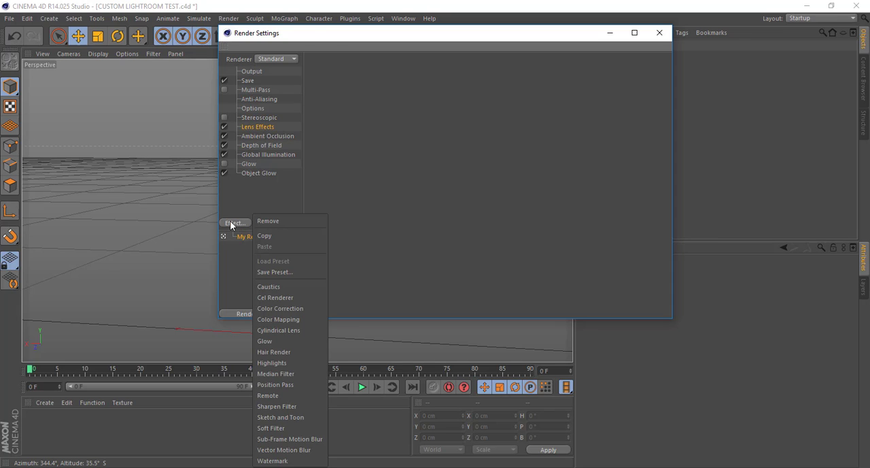
{"action": "left_click", "coordinate": [234, 223]}
{"action": "left_click", "coordinate": [235, 223]}
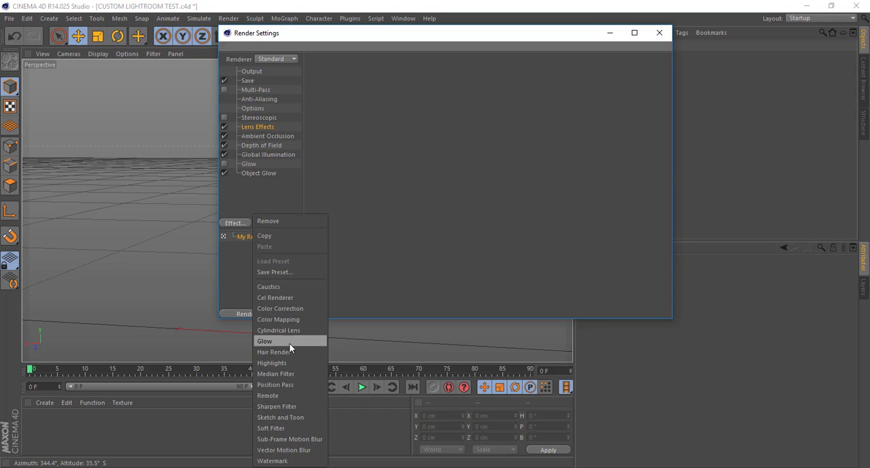
{"action": "left_click", "coordinate": [225, 132]}
{"action": "left_click", "coordinate": [229, 221]}
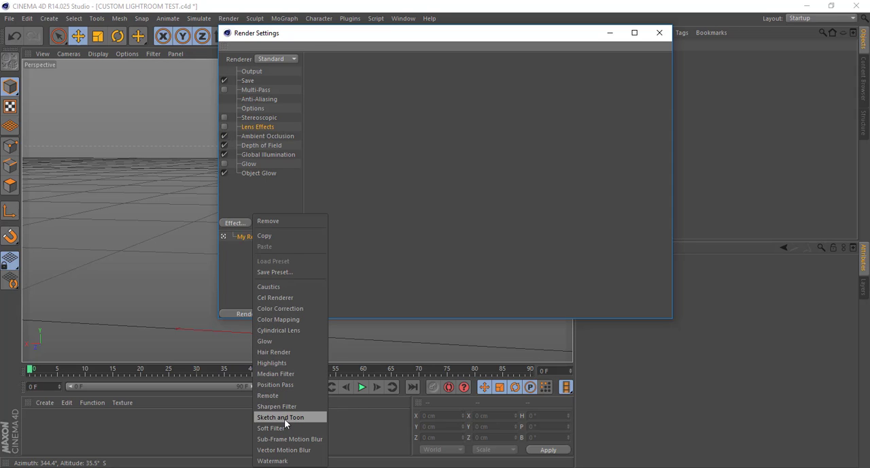
{"action": "left_click", "coordinate": [226, 128]}
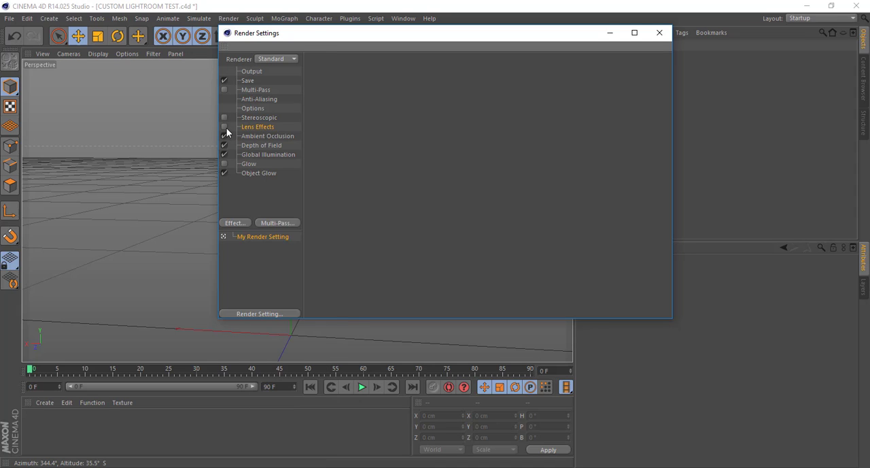
{"action": "left_click", "coordinate": [224, 127]}
Remove Lens Effects from the render settings and add it back as an effect
{"action": "right_click", "coordinate": [262, 127]}
{"action": "left_click", "coordinate": [272, 134]}
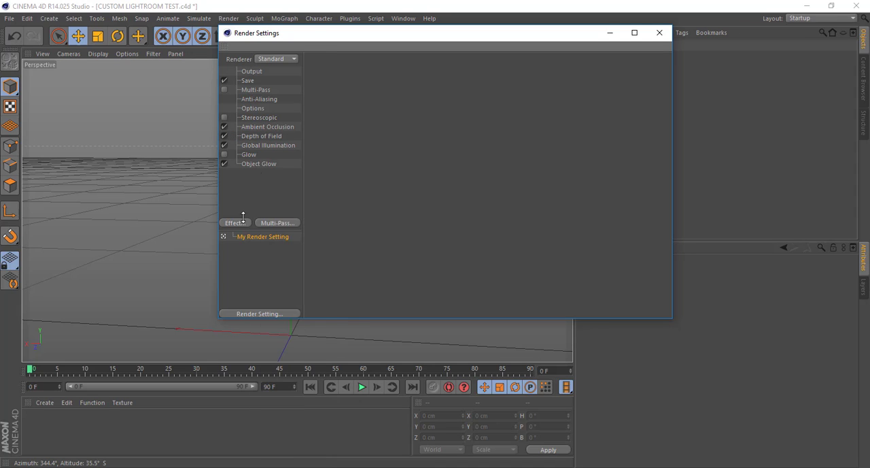
{"action": "left_click", "coordinate": [238, 223]}
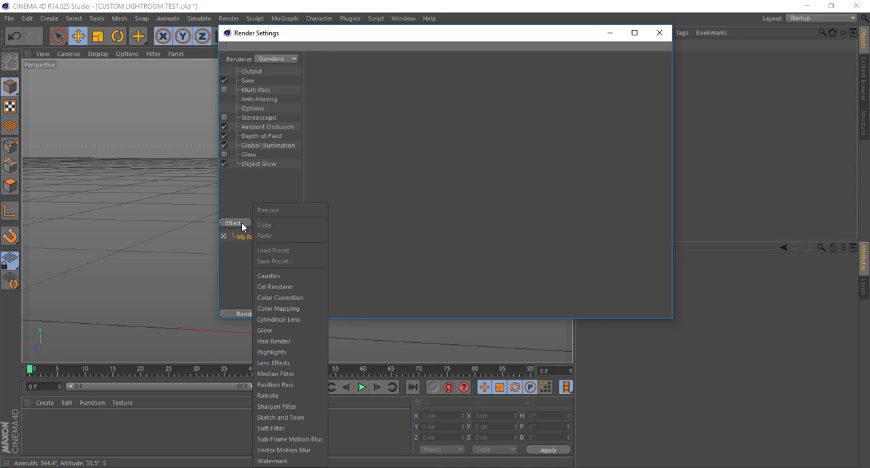
{"action": "left_click", "coordinate": [273, 363]}
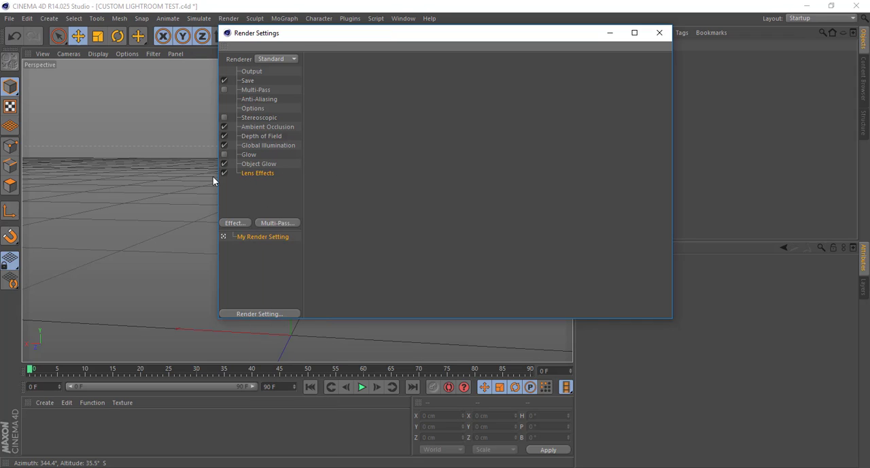
Show the Ambient Occlusion settings and enable the Glow effect in the render settings
{"action": "left_click_drag", "start_coordinate": [288, 33], "coordinate": [498, 60]}
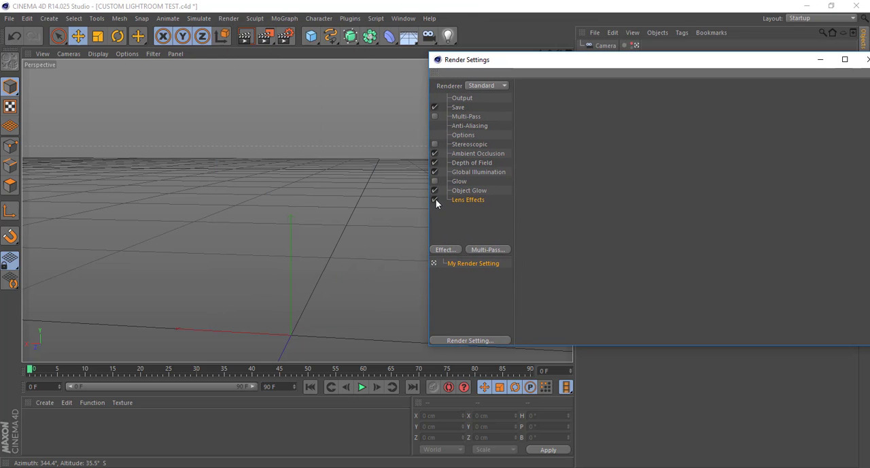
{"action": "left_click", "coordinate": [471, 154]}
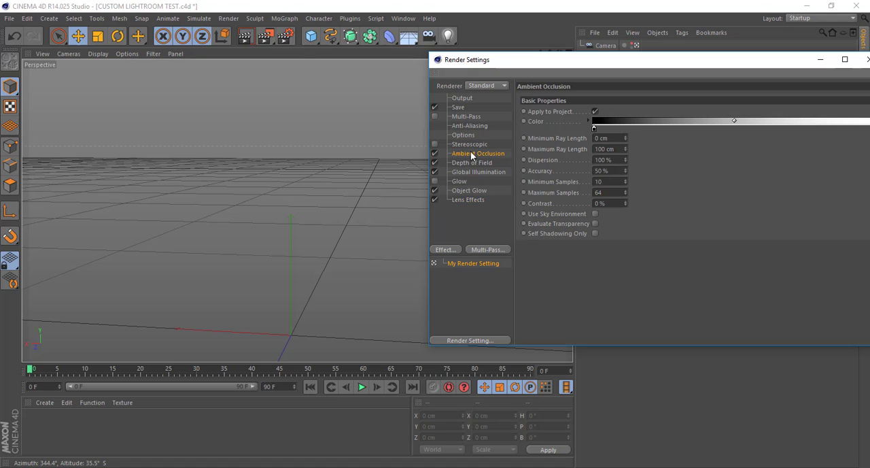
{"action": "left_click_drag", "start_coordinate": [646, 64], "coordinate": [595, 59]}
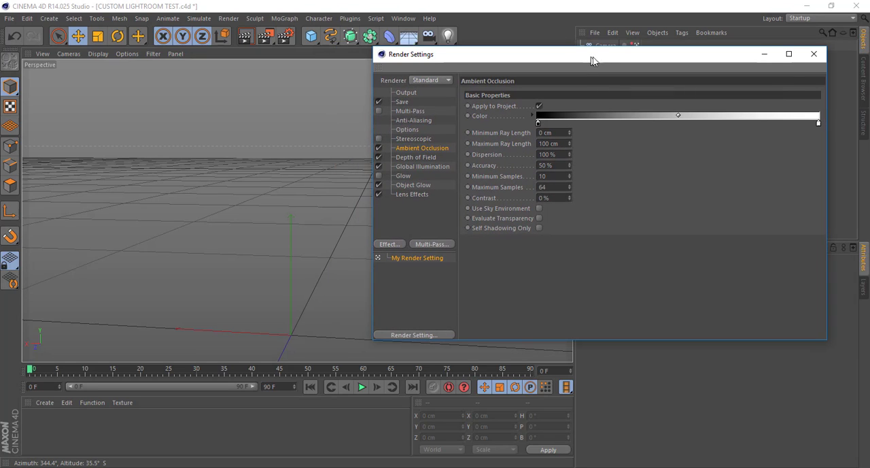
{"action": "left_click", "coordinate": [403, 244]}
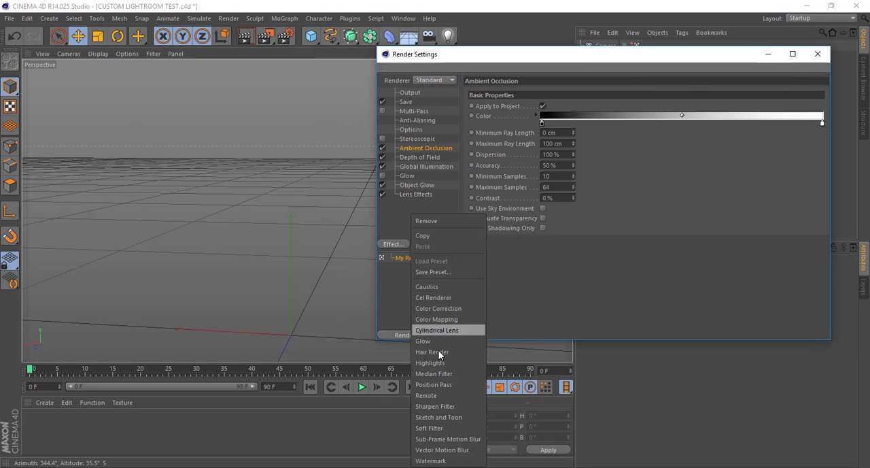
{"action": "left_click", "coordinate": [408, 206]}
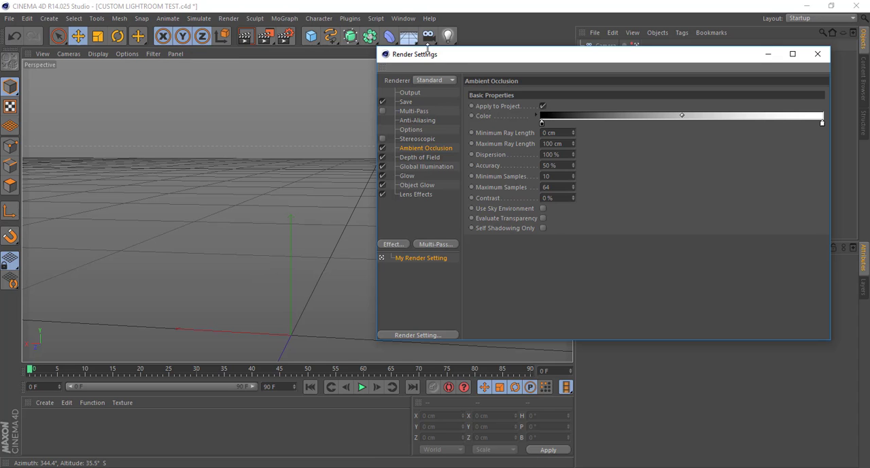
Disable the Glow effect in the render settings and show its page
{"action": "left_click_drag", "start_coordinate": [443, 58], "coordinate": [477, 44]}
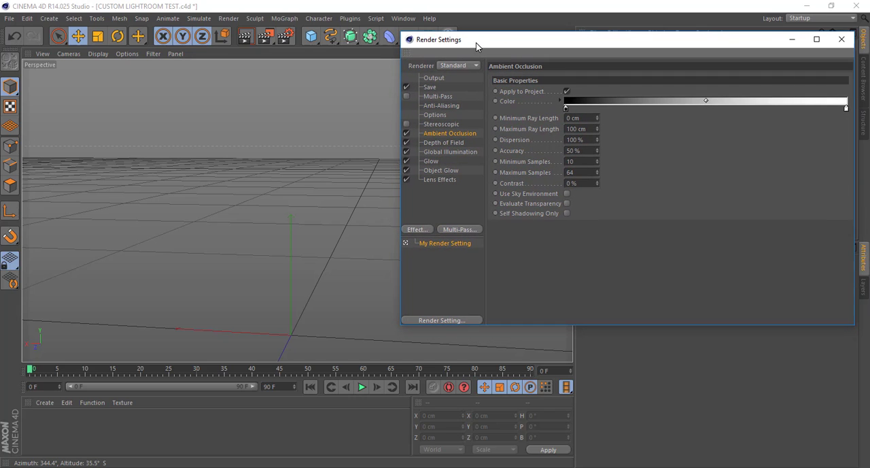
{"action": "left_click", "coordinate": [407, 161]}
{"action": "left_click", "coordinate": [440, 161]}
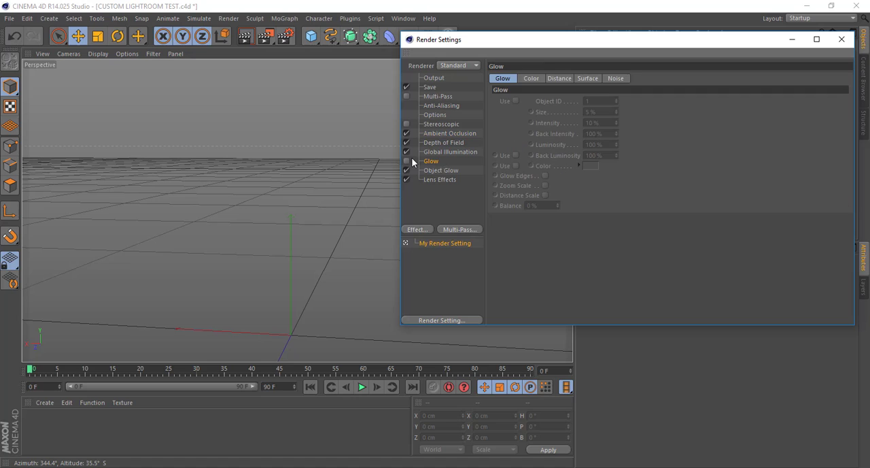
Examine the Ambient Occlusion, Global Illumination, Depth of Field and Lens Effects pages, and close the render settings
{"action": "left_click", "coordinate": [446, 134]}
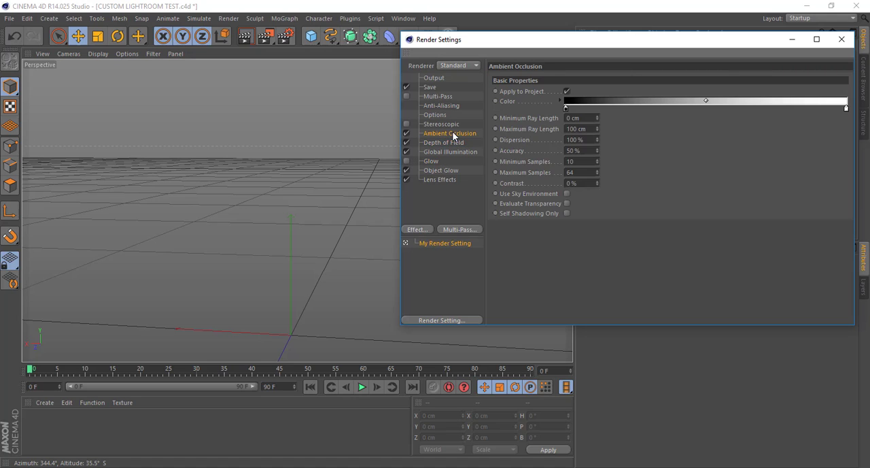
{"action": "left_click", "coordinate": [448, 151]}
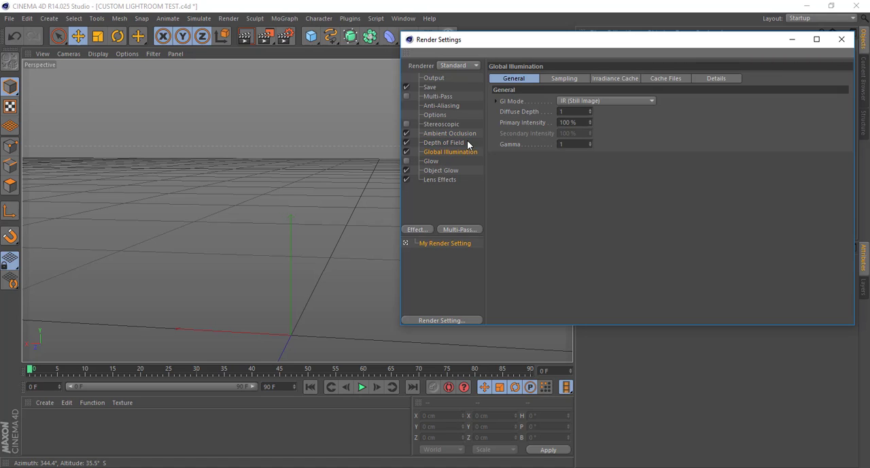
{"action": "left_click", "coordinate": [467, 133]}
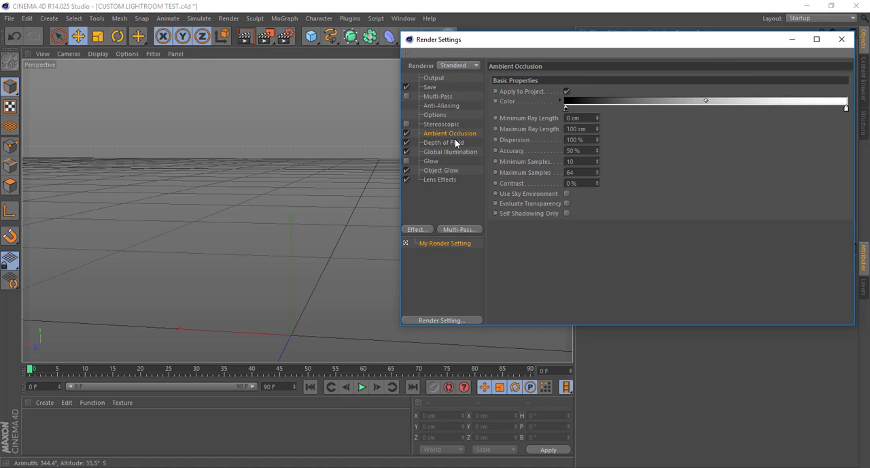
{"action": "left_click", "coordinate": [456, 143]}
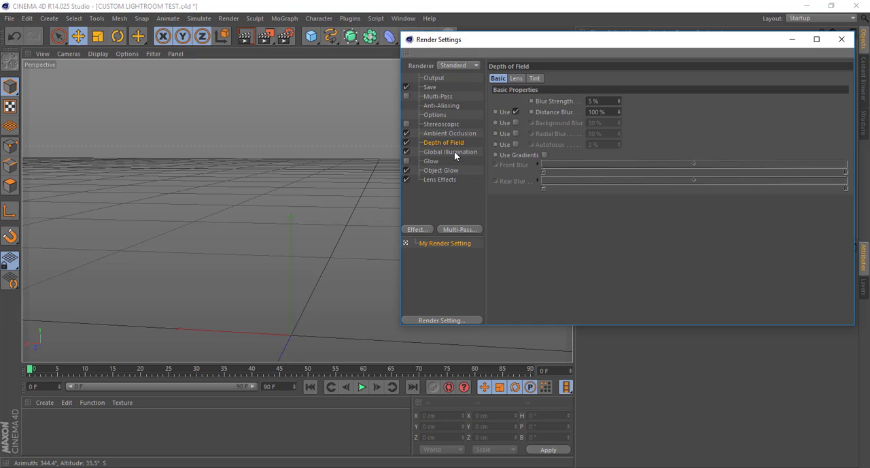
{"action": "left_click", "coordinate": [455, 153]}
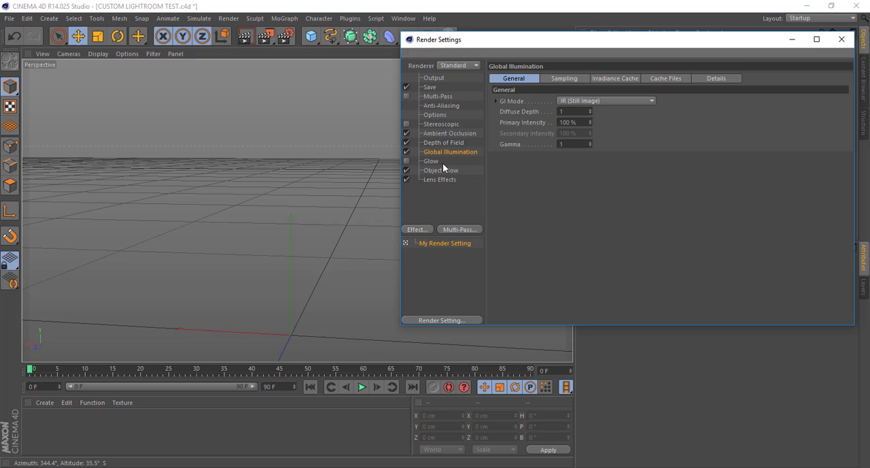
{"action": "left_click", "coordinate": [447, 171]}
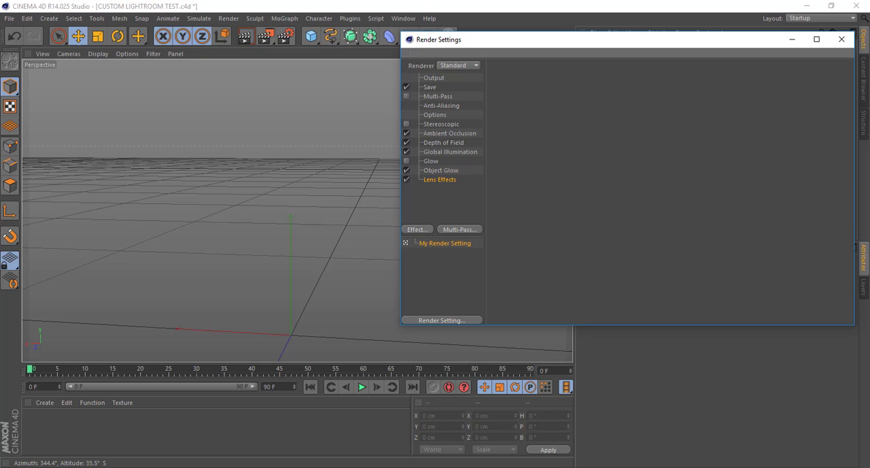
{"action": "left_click", "coordinate": [842, 38]}
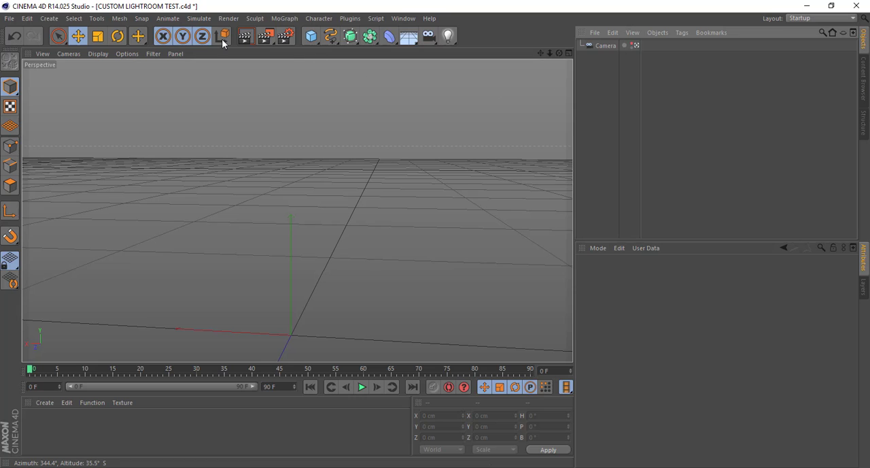
{"action": "left_click", "coordinate": [9, 18]}
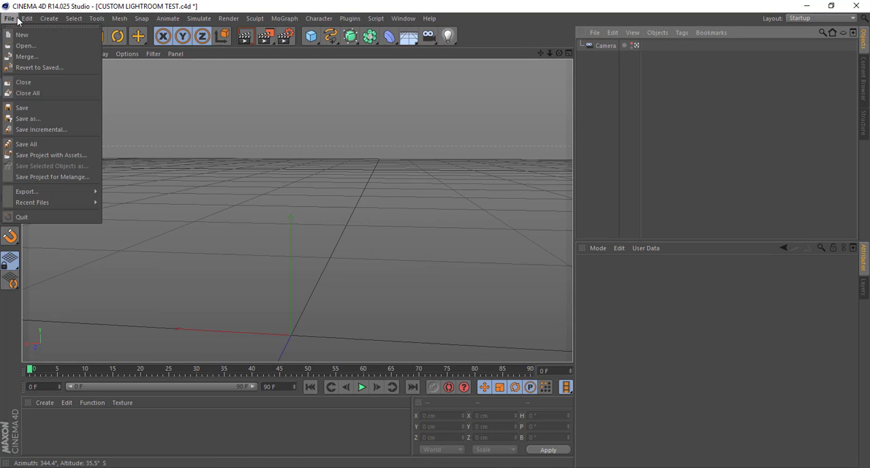
{"action": "mouse_move", "coordinate": [11, 20]}
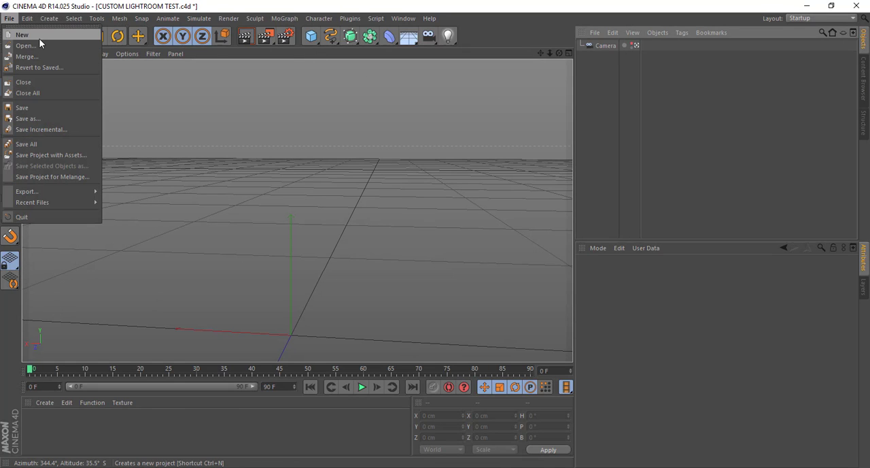
{"action": "left_click", "coordinate": [27, 46]}
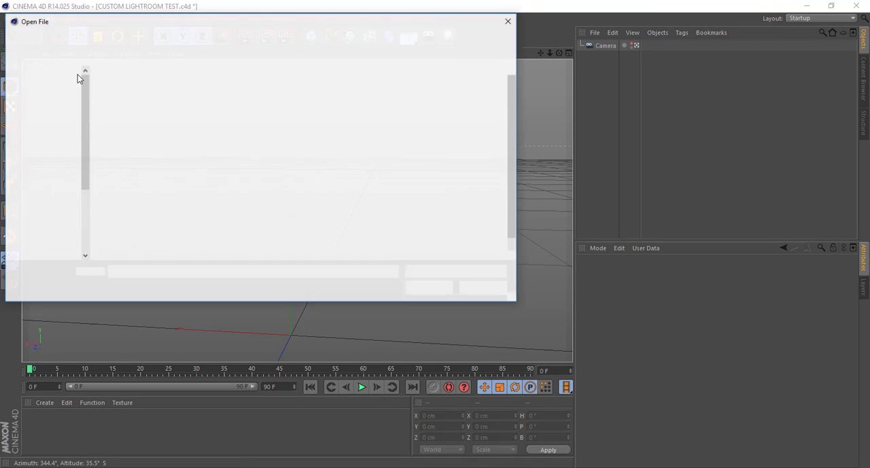
{"action": "left_click", "coordinate": [486, 289]}
Merge the Hunted OBJ model from the ColdDev folder into the current scene and clear the selection
{"action": "left_click", "coordinate": [13, 19]}
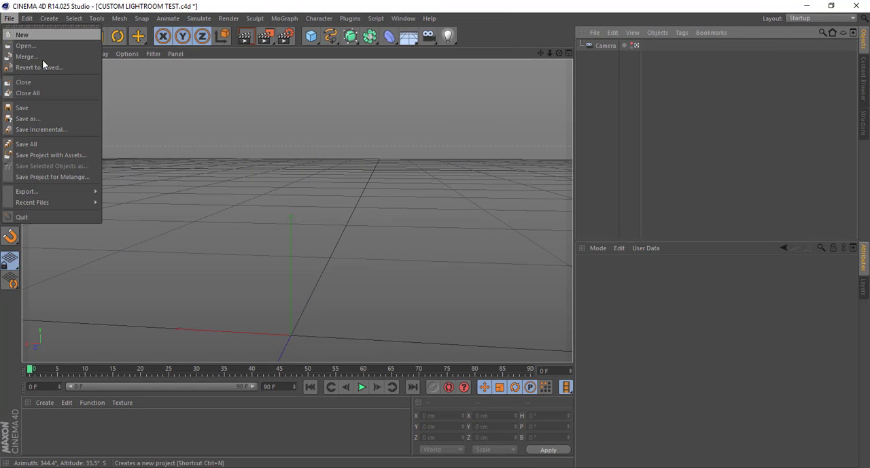
{"action": "left_click", "coordinate": [31, 59]}
{"action": "scroll", "coordinate": [39, 162], "scroll_direction": "up", "scroll_amount": 3}
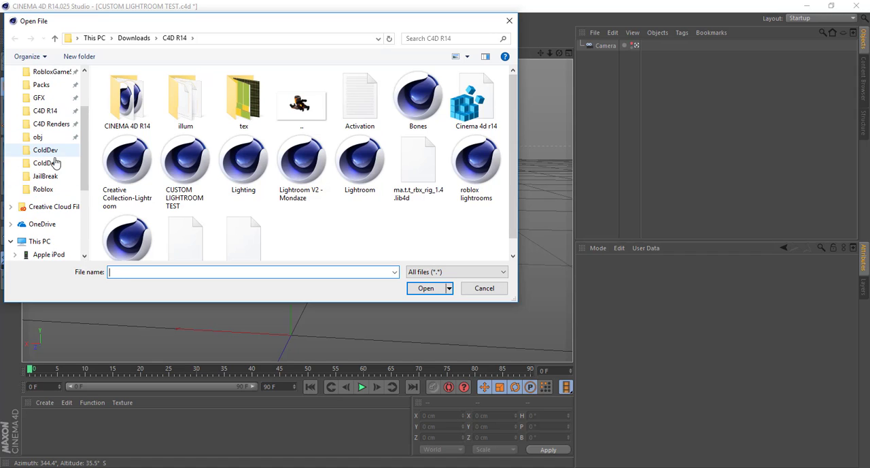
{"action": "left_click", "coordinate": [48, 151]}
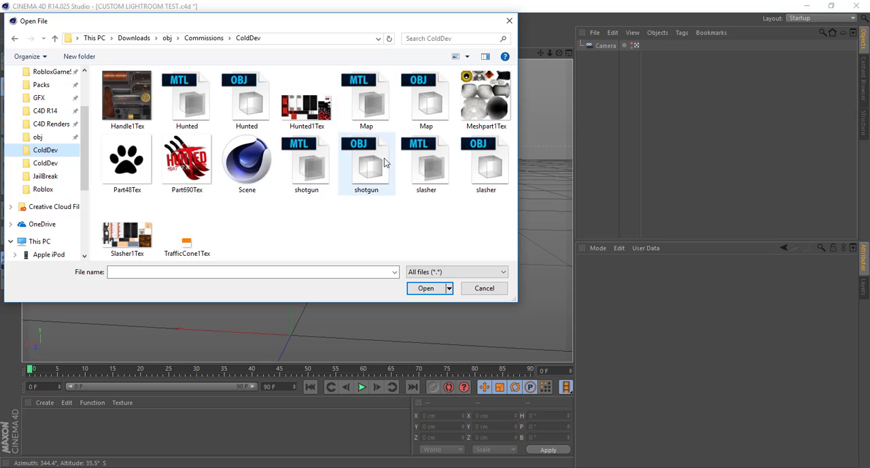
{"action": "double_click", "coordinate": [247, 104]}
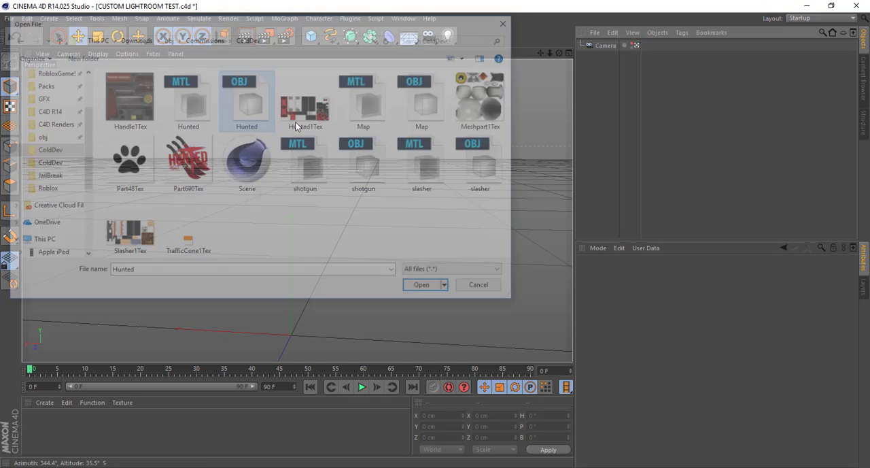
{"action": "left_click", "coordinate": [442, 355]}
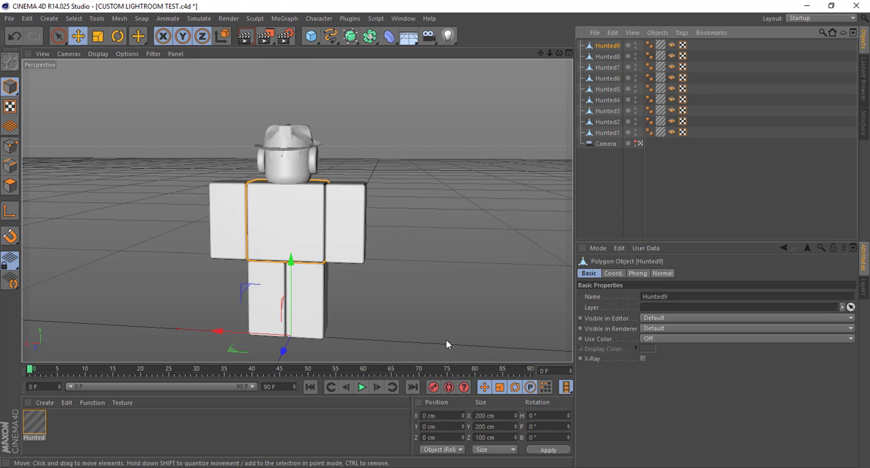
{"action": "mouse_move", "coordinate": [558, 55]}
{"action": "left_mouse_down"}
{"action": "mouse_move", "coordinate": [578, 56]}
{"action": "mouse_move", "coordinate": [537, 56]}
{"action": "mouse_move", "coordinate": [560, 51]}
{"action": "left_mouse_up"}
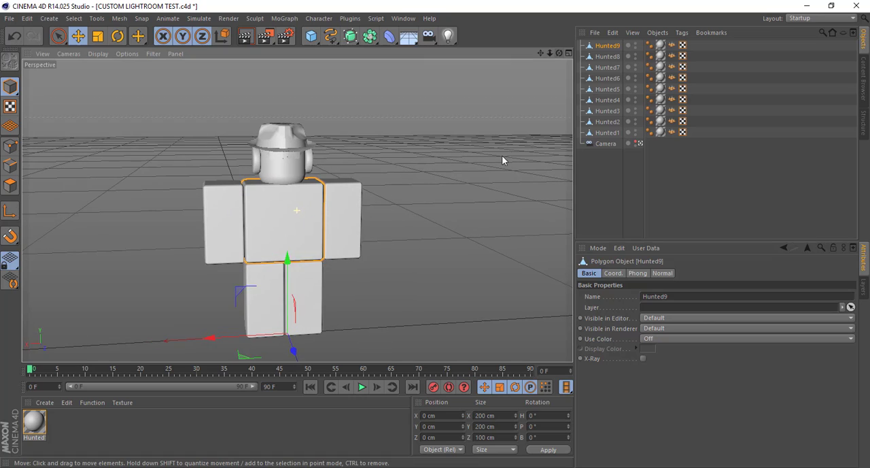
{"action": "left_click", "coordinate": [502, 157]}
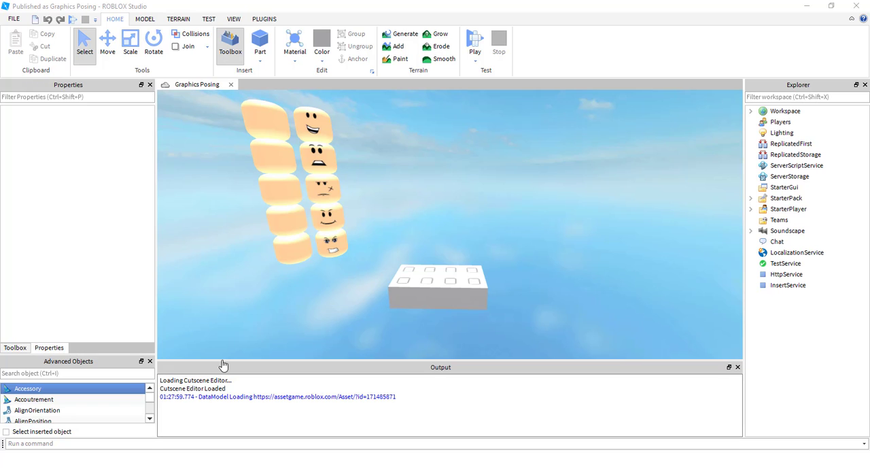
Switch to Roblox Studio and set the position of the grey studded part to 0,0,0
{"action": "right_click_drag", "start_coordinate": [518, 198], "coordinate": [338, 287]}
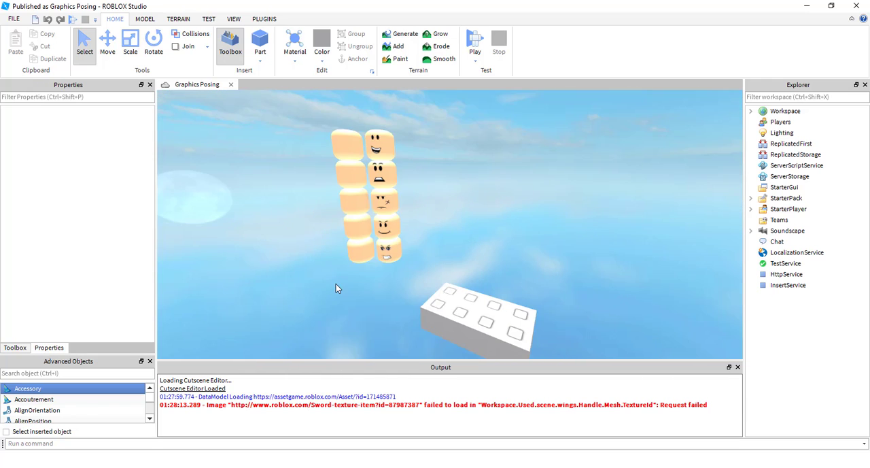
{"action": "left_click", "coordinate": [361, 248]}
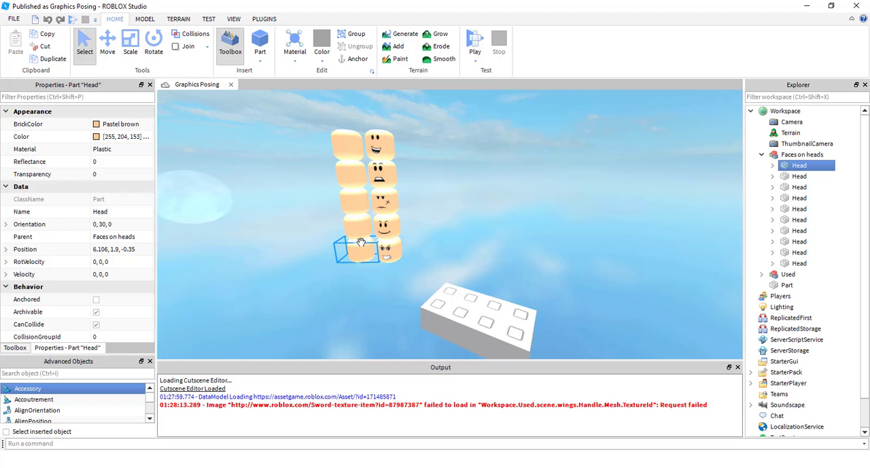
{"action": "left_click", "coordinate": [434, 204]}
{"action": "right_click_drag", "start_coordinate": [430, 245], "coordinate": [412, 273]}
{"action": "key", "text": "d"}
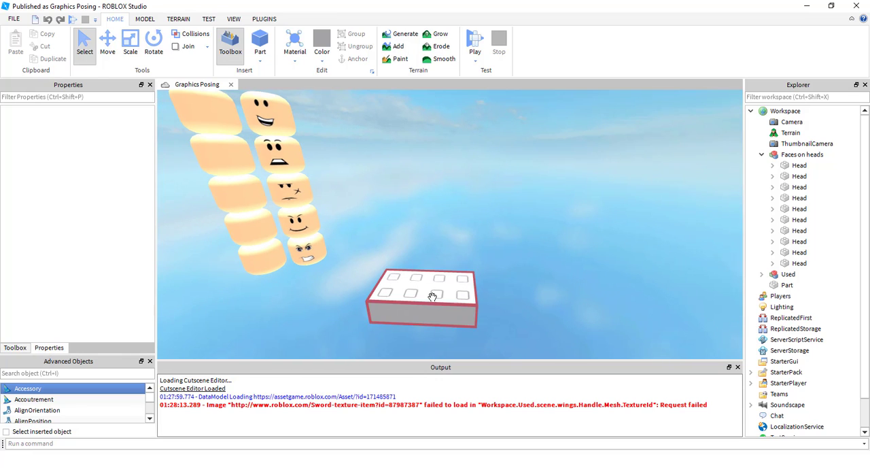
{"action": "left_click", "coordinate": [433, 295]}
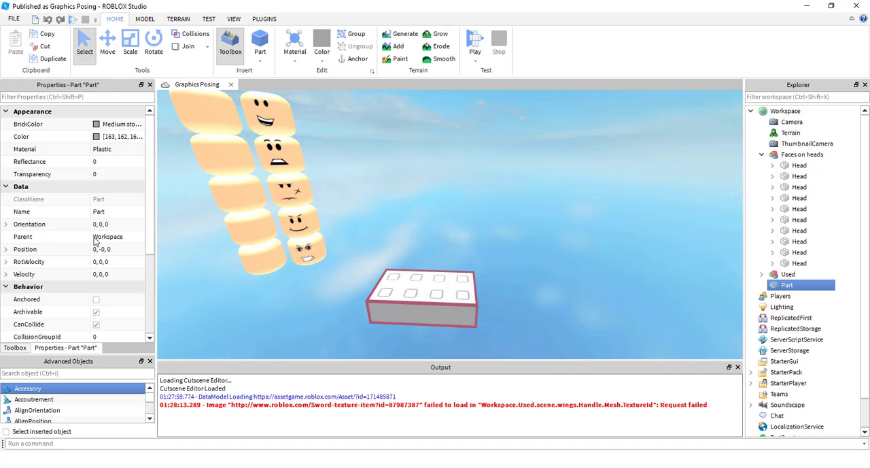
{"action": "scroll", "coordinate": [98, 262], "scroll_direction": "down", "scroll_amount": 3}
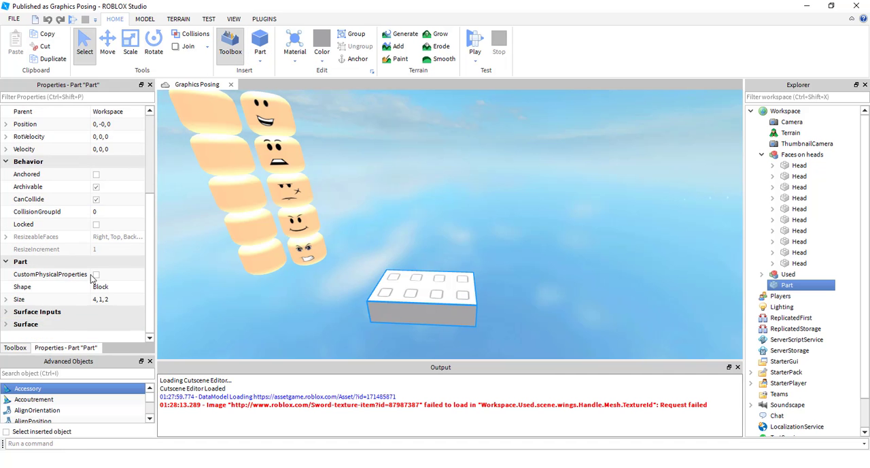
{"action": "scroll", "coordinate": [97, 263], "scroll_direction": "up", "scroll_amount": 3}
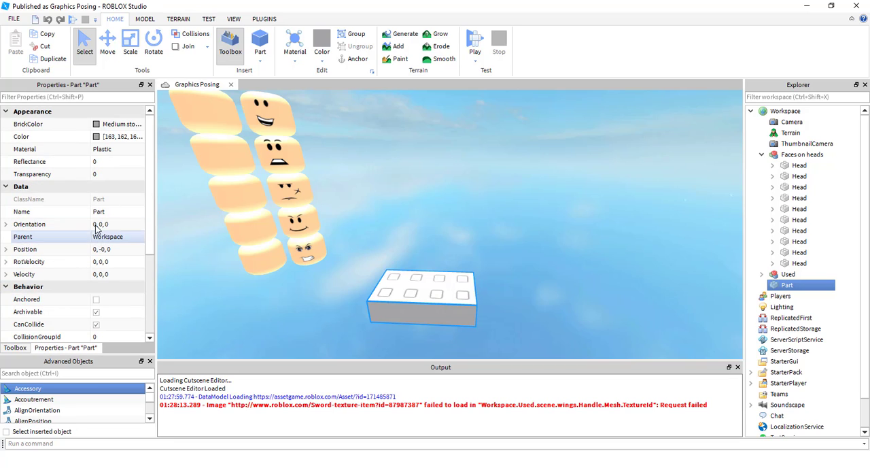
{"action": "left_click", "coordinate": [123, 249]}
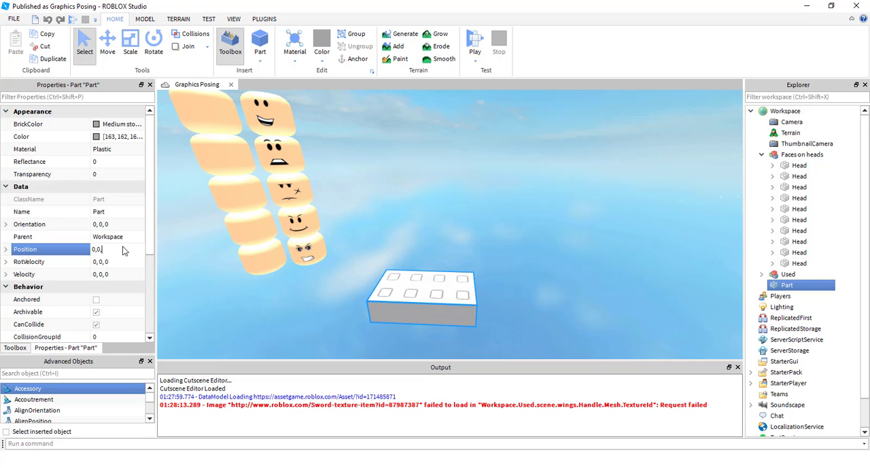
{"action": "key", "text": "Return"}
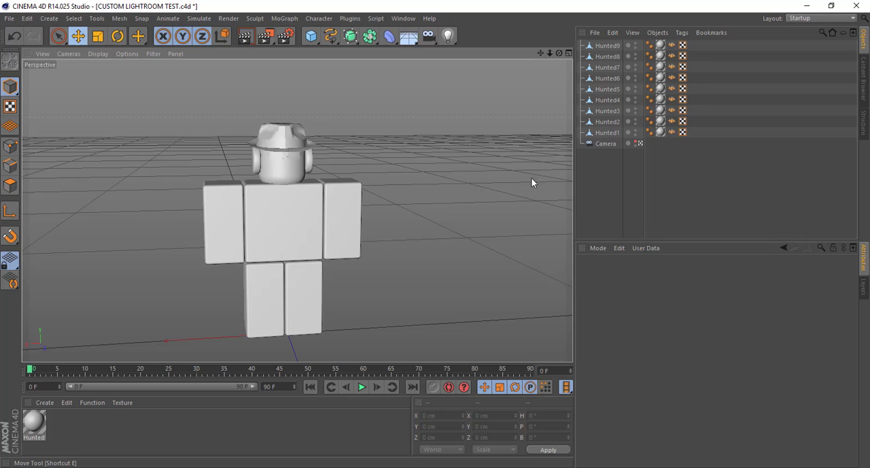
Switch to Cinema 4D, try moving all nine Hunted objects about 147 cm along the X axis, and undo the move
{"action": "left_click", "coordinate": [517, 115]}
{"action": "left_click", "coordinate": [609, 46]}
{"action": "left_click", "coordinate": [606, 134], "text": "shift"}
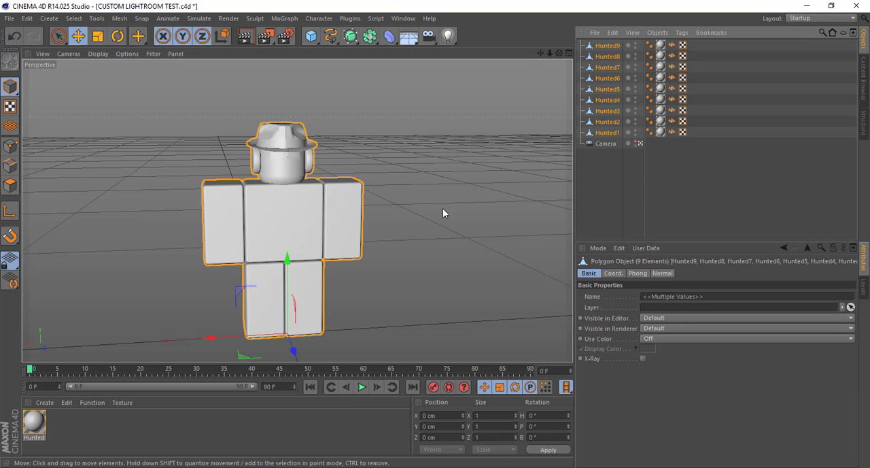
{"action": "left_click_drag", "start_coordinate": [412, 215], "coordinate": [477, 195]}
{"action": "key", "text": "ctrl+z"}
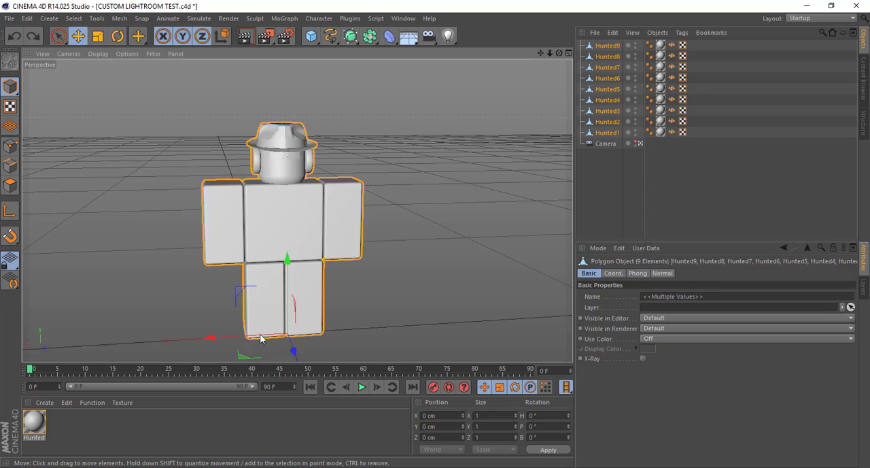
{"action": "left_click_drag", "start_coordinate": [197, 338], "coordinate": [173, 344]}
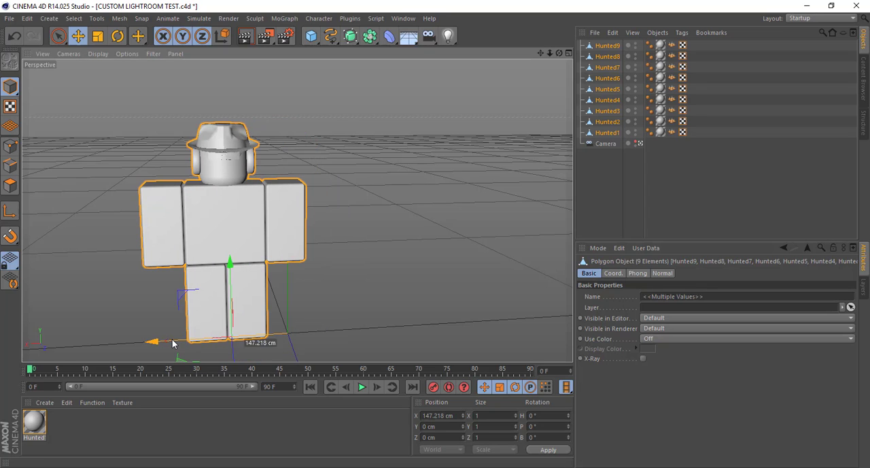
{"action": "key", "text": "ctrl+z"}
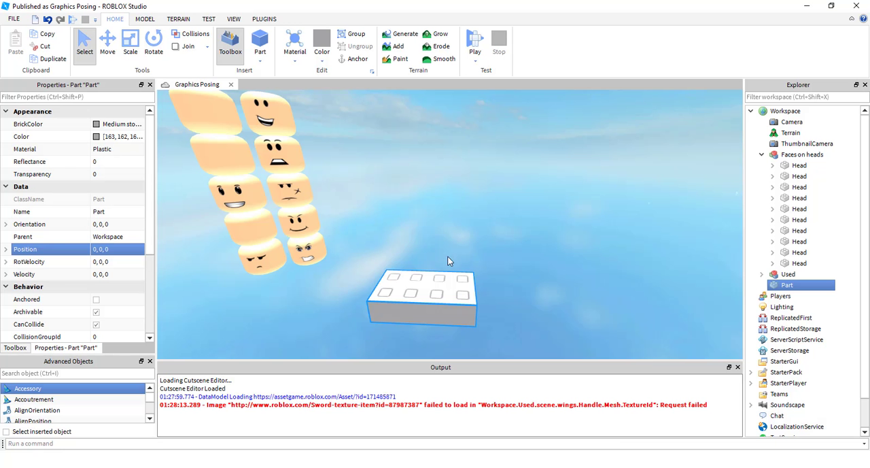
{"action": "left_click", "coordinate": [463, 262]}
{"action": "right_click_drag", "start_coordinate": [463, 262], "coordinate": [464, 274]}
{"action": "left_click", "coordinate": [465, 274]}
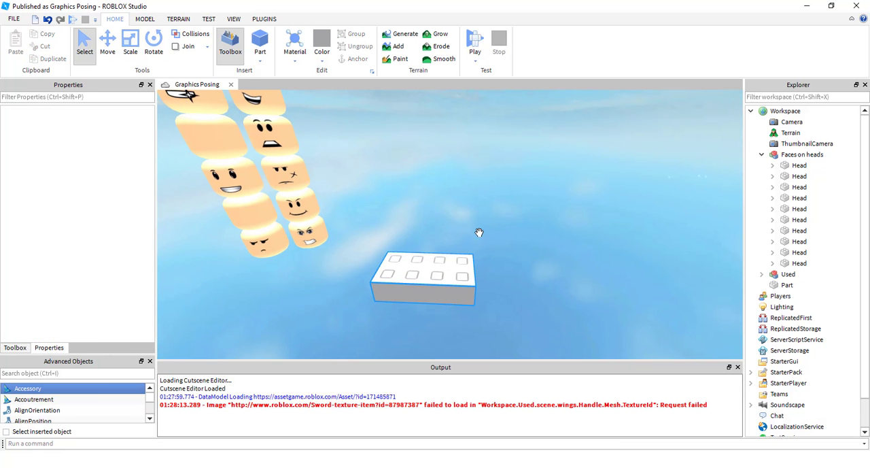
{"action": "right_click_drag", "start_coordinate": [479, 232], "coordinate": [487, 214]}
Browse My Models in the toolbox and insert the Jailbreak model showing the blue and orange characters
{"action": "left_click", "coordinate": [15, 348]}
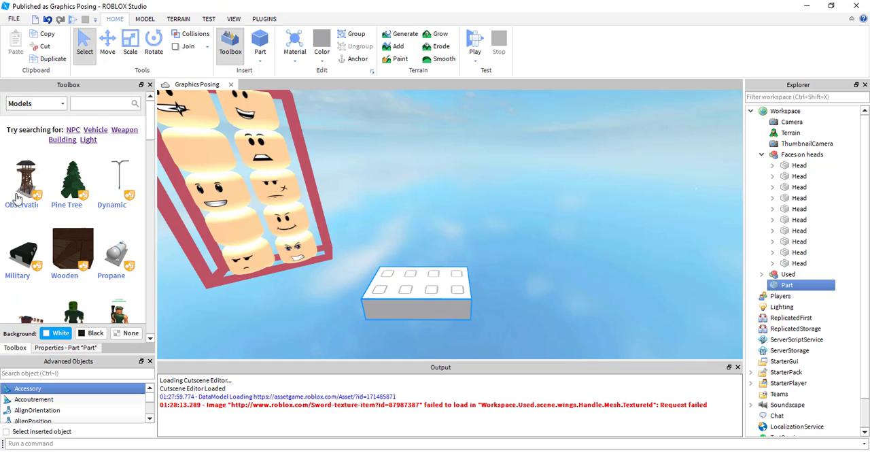
{"action": "scroll", "coordinate": [75, 218], "scroll_direction": "down", "scroll_amount": 1}
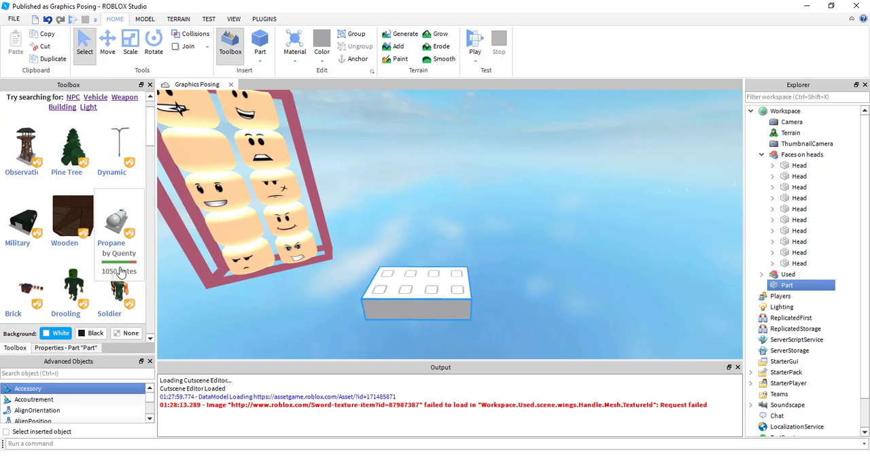
{"action": "scroll", "coordinate": [109, 252], "scroll_direction": "down", "scroll_amount": 1}
{"action": "scroll", "coordinate": [103, 234], "scroll_direction": "up", "scroll_amount": 2}
{"action": "left_click", "coordinate": [34, 104]}
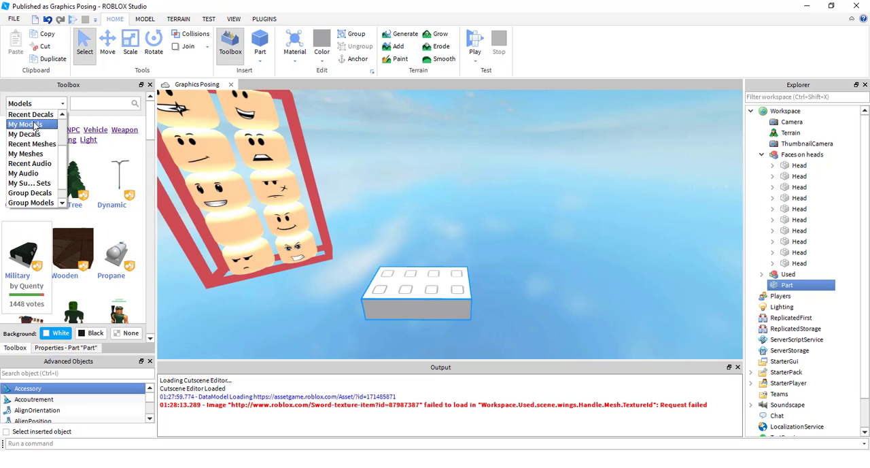
{"action": "left_click", "coordinate": [37, 130]}
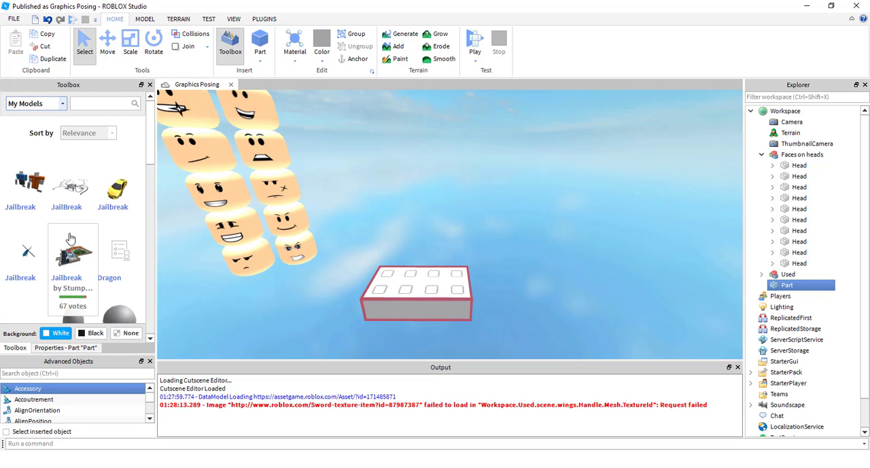
{"action": "left_click", "coordinate": [29, 190]}
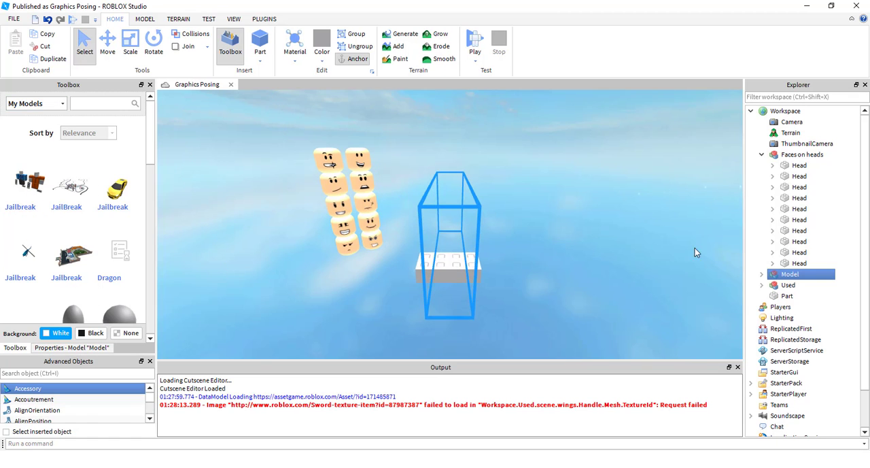
Ungroup the inserted Jailbreak model and delete its nested Model group, keeping only Prsion
{"action": "left_click", "coordinate": [762, 274]}
{"action": "left_click", "coordinate": [801, 285]}
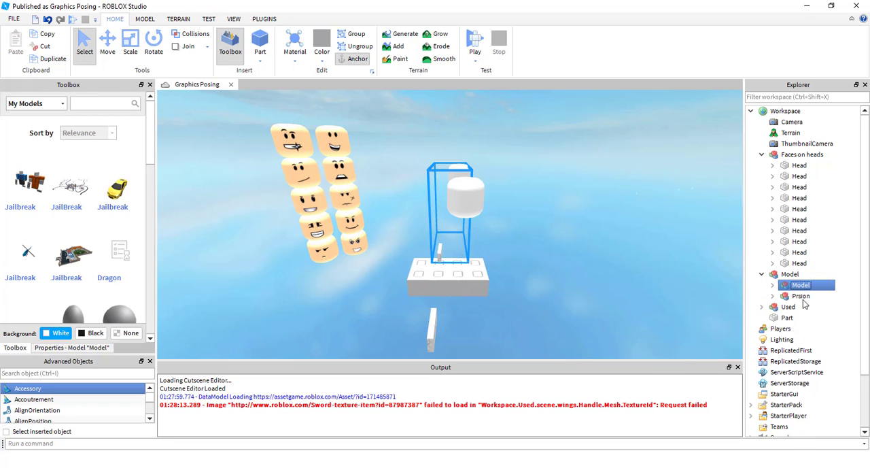
{"action": "left_click", "coordinate": [802, 297]}
{"action": "left_click", "coordinate": [791, 275]}
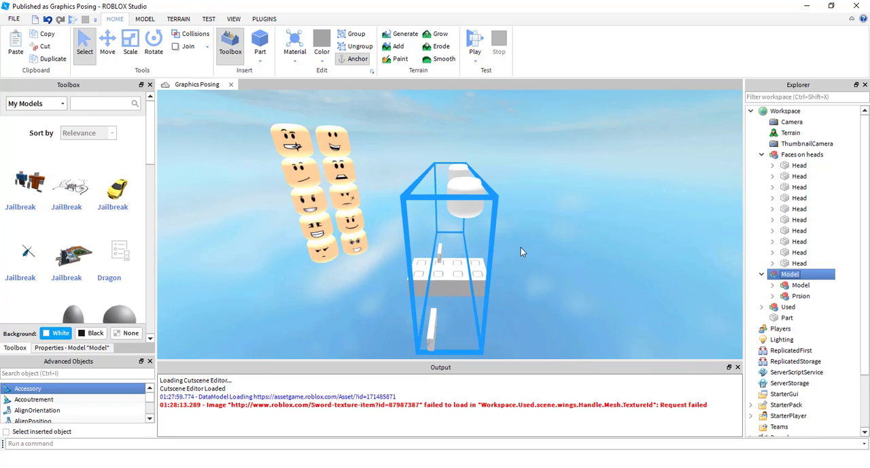
{"action": "key", "text": "ctrl+u"}
{"action": "left_click_drag", "start_coordinate": [456, 246], "coordinate": [489, 278]}
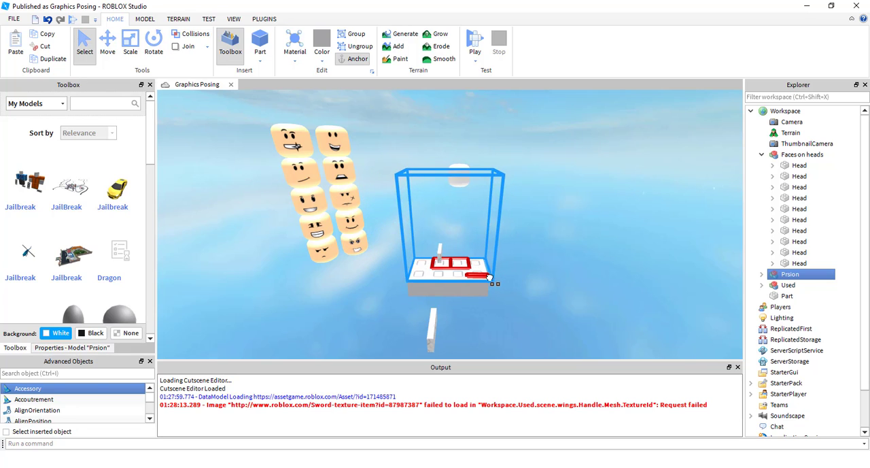
Delete the TRY sign part from the Prsion model
{"action": "left_click", "coordinate": [563, 243]}
{"action": "scroll", "coordinate": [564, 244], "scroll_direction": "up", "scroll_amount": 1}
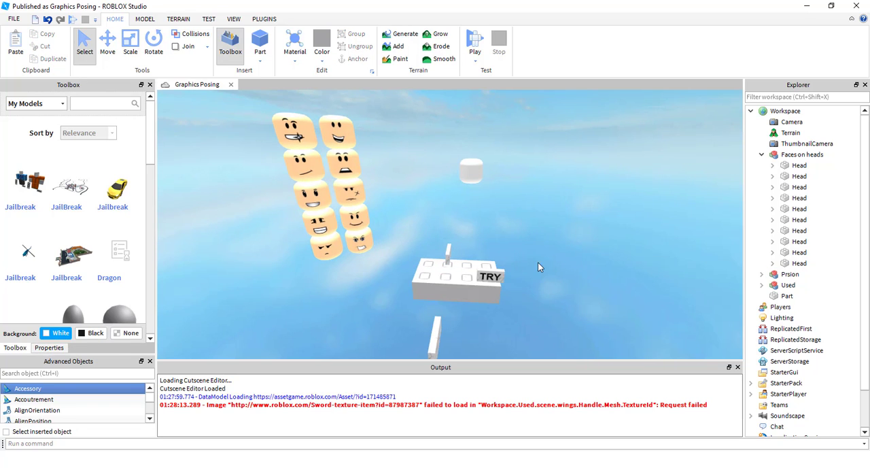
{"action": "left_click", "coordinate": [494, 275], "text": "alt"}
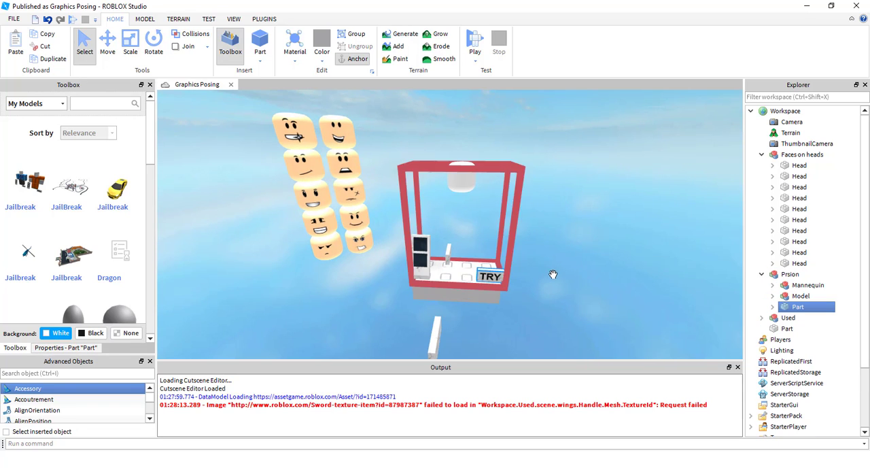
{"action": "key", "text": "Delete"}
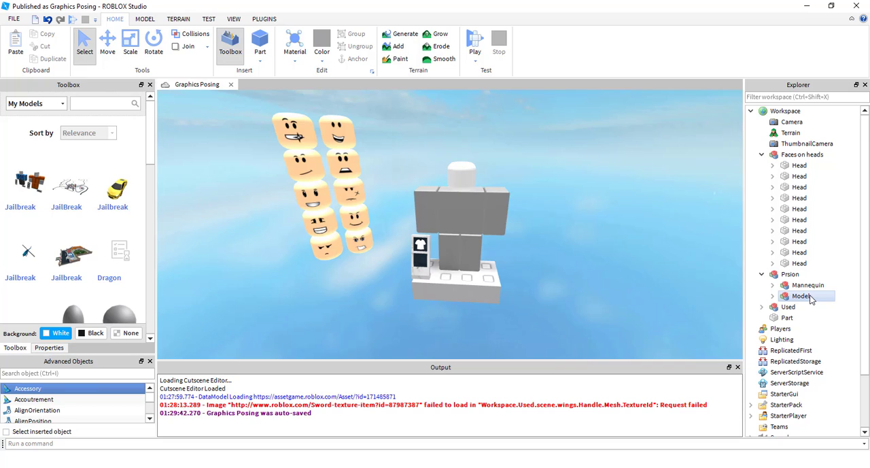
Delete the clothing stand's Model group from Prsion and ungroup Prsion
{"action": "left_click", "coordinate": [802, 295]}
{"action": "key", "text": "Delete"}
{"action": "right_click_drag", "start_coordinate": [523, 229], "coordinate": [521, 227]}
{"action": "left_click", "coordinate": [790, 275]}
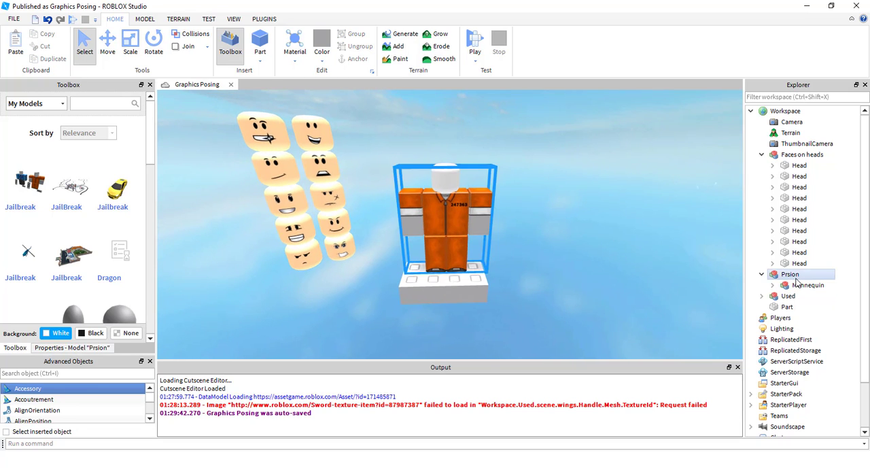
{"action": "key", "text": "ctrl+u"}
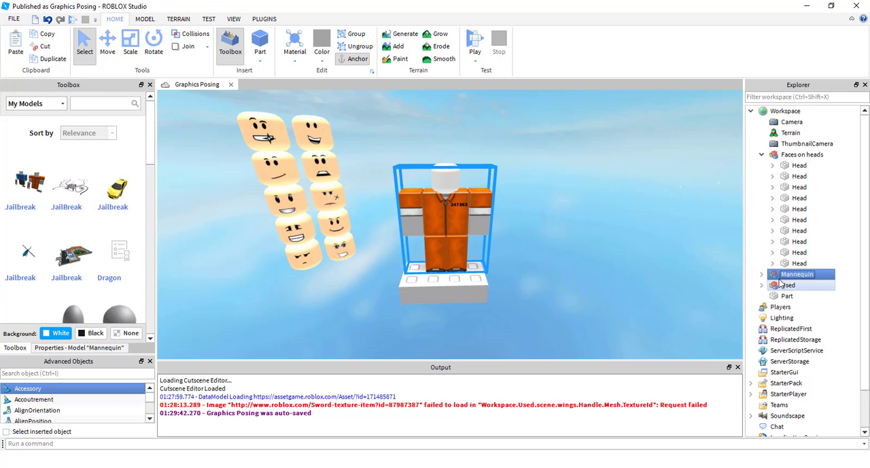
Try ungrouping the outer Mannequin model and undo the ungrouping
{"action": "left_click", "coordinate": [762, 274]}
{"action": "key", "text": "ctrl+u"}
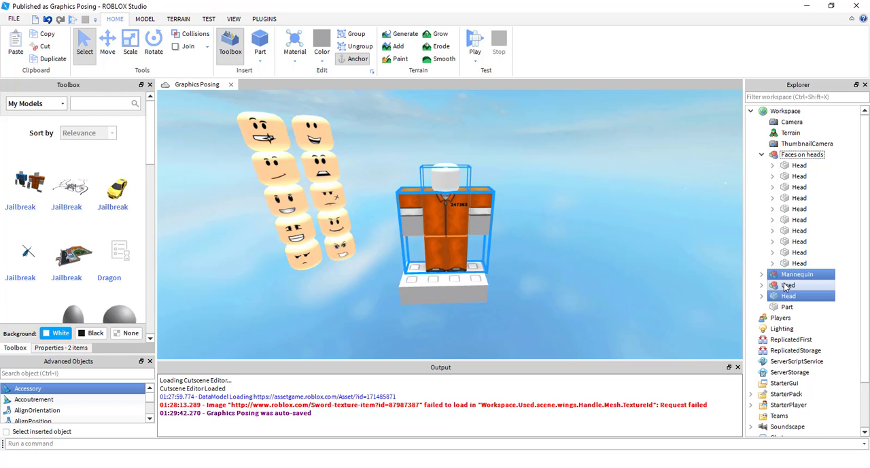
{"action": "left_click", "coordinate": [585, 251]}
{"action": "scroll", "coordinate": [586, 259], "scroll_direction": "up", "scroll_amount": 1}
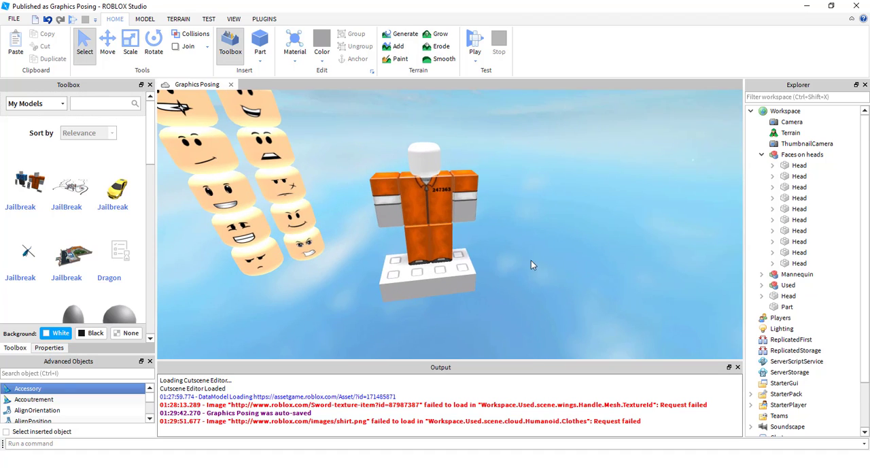
{"action": "key", "text": "ctrl+z"}
Start exporting the whole Mannequin model and choose the obj folder in Downloads as the destination
{"action": "left_click", "coordinate": [568, 194]}
{"action": "left_click", "coordinate": [425, 220]}
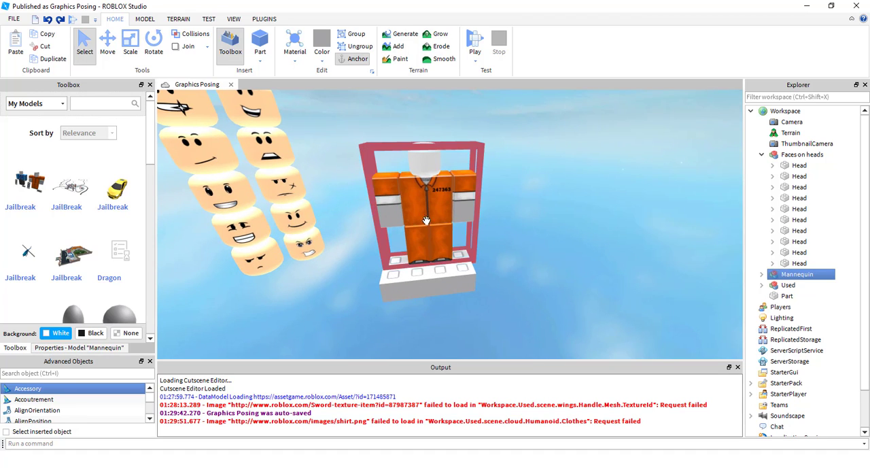
{"action": "right_click", "coordinate": [425, 219]}
{"action": "left_click", "coordinate": [624, 254]}
{"action": "left_click", "coordinate": [785, 273]}
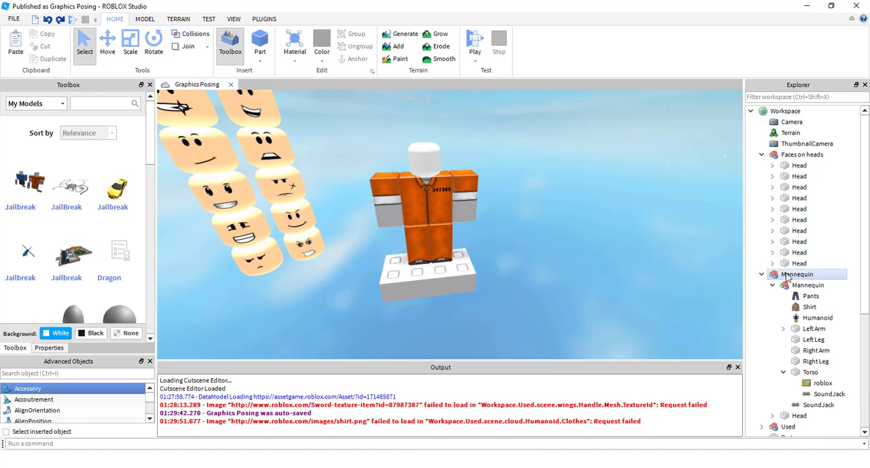
{"action": "left_click", "coordinate": [761, 275]}
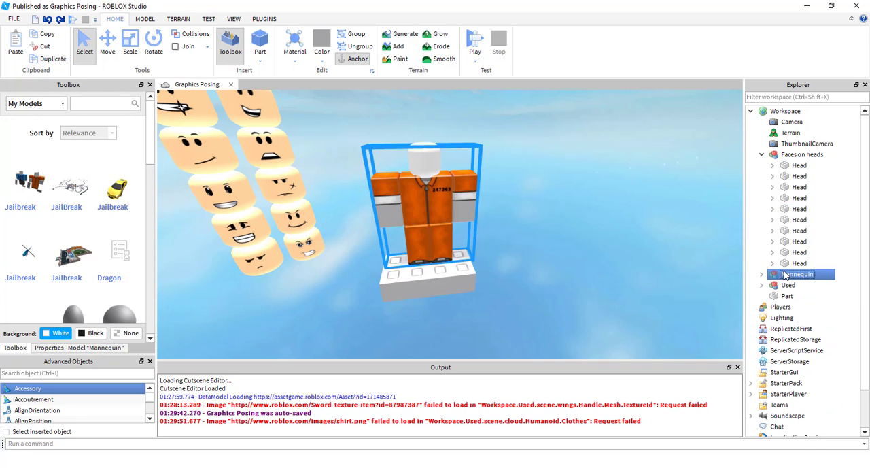
{"action": "right_click", "coordinate": [785, 273]}
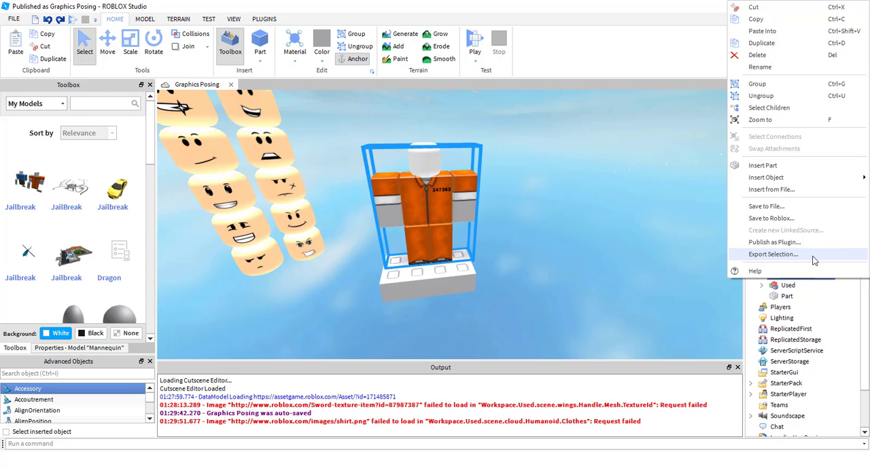
{"action": "left_click", "coordinate": [814, 259]}
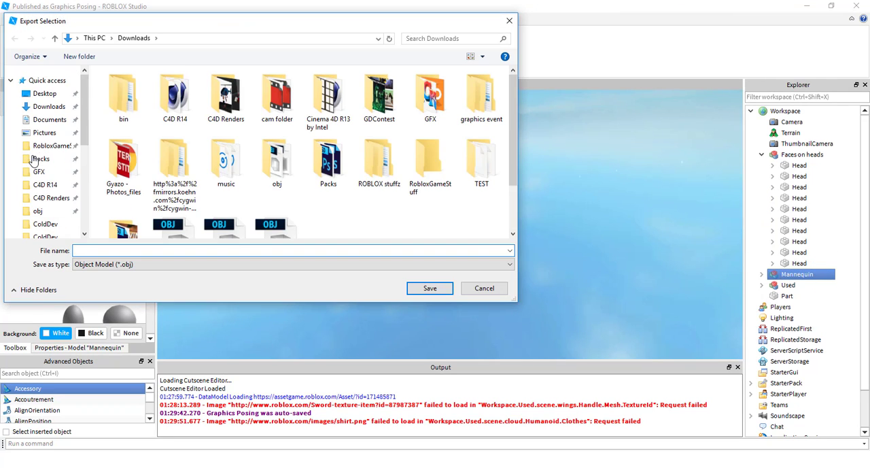
{"action": "scroll", "coordinate": [31, 185], "scroll_direction": "down", "scroll_amount": 1}
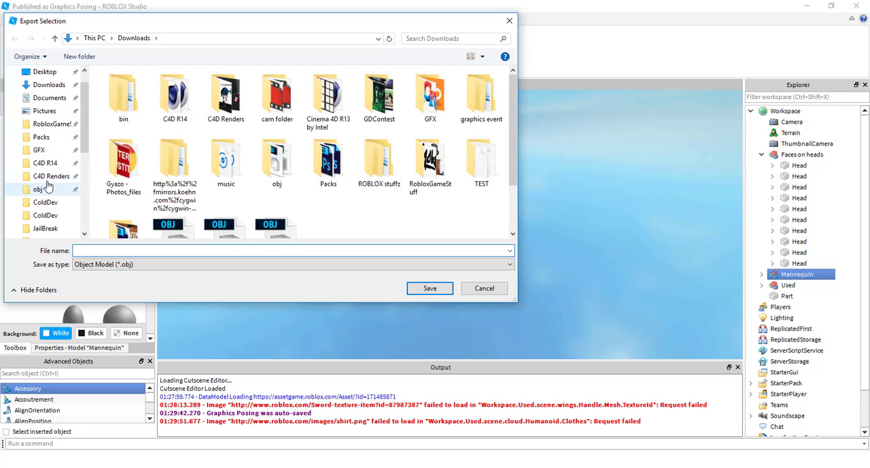
{"action": "left_click", "coordinate": [45, 192]}
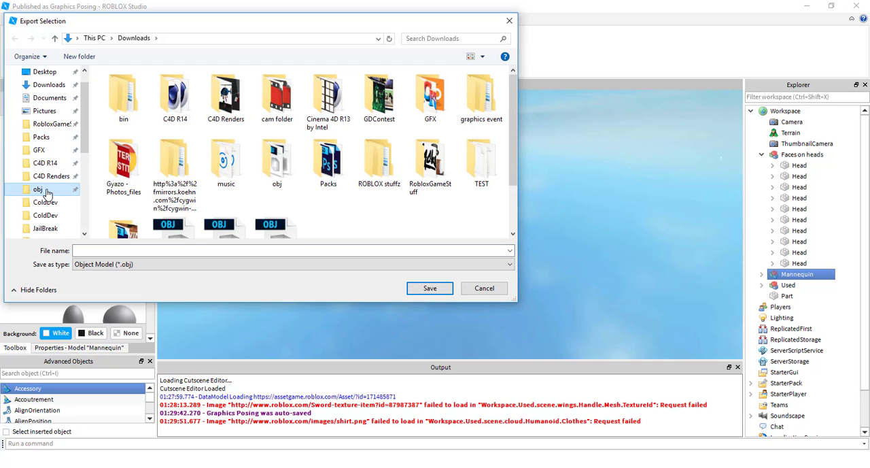
Name the export file test, keep the Object Model (*.obj) type, and save it
{"action": "left_click", "coordinate": [129, 266]}
{"action": "left_click", "coordinate": [131, 273]}
{"action": "left_click", "coordinate": [143, 251]}
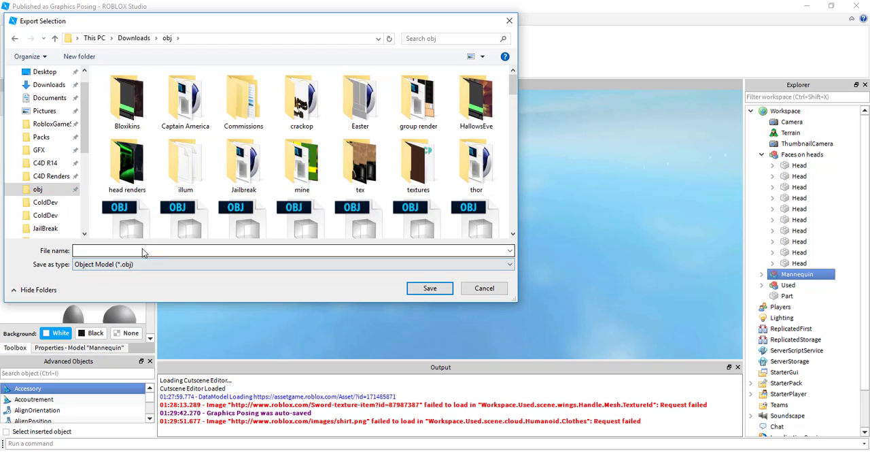
{"action": "scroll", "coordinate": [189, 212], "scroll_direction": "down", "scroll_amount": 6}
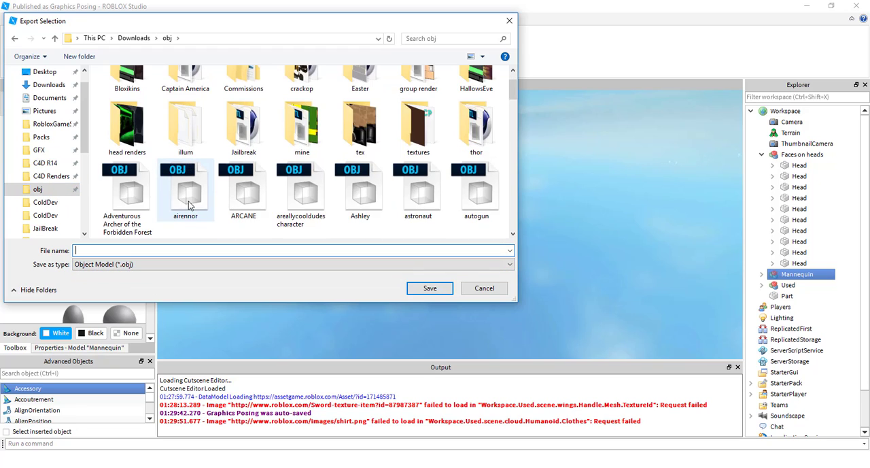
{"action": "scroll", "coordinate": [232, 163], "scroll_direction": "down", "scroll_amount": 10}
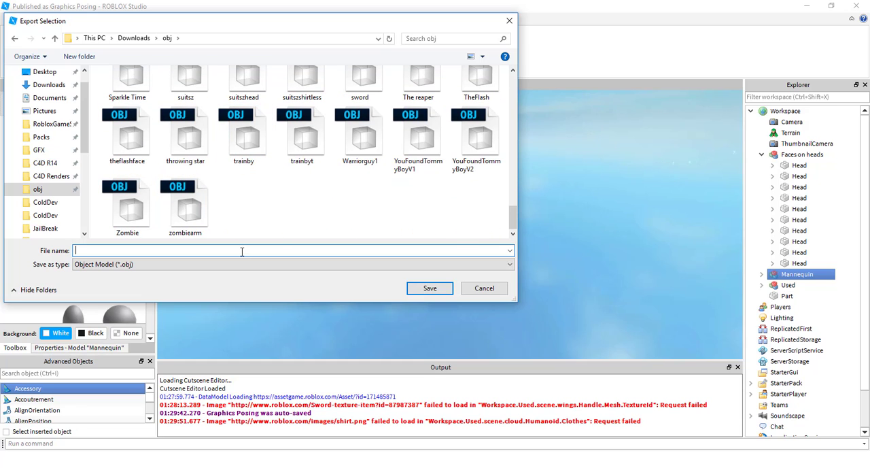
{"action": "type", "text": "test"}
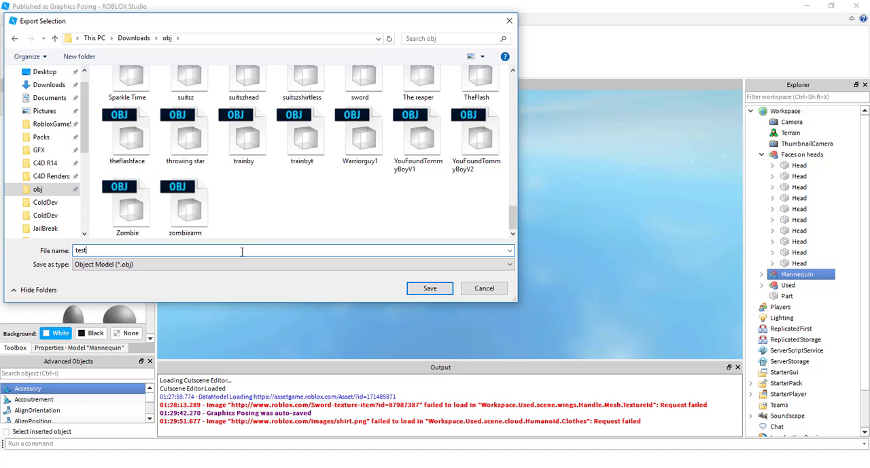
{"action": "key", "text": "Return"}
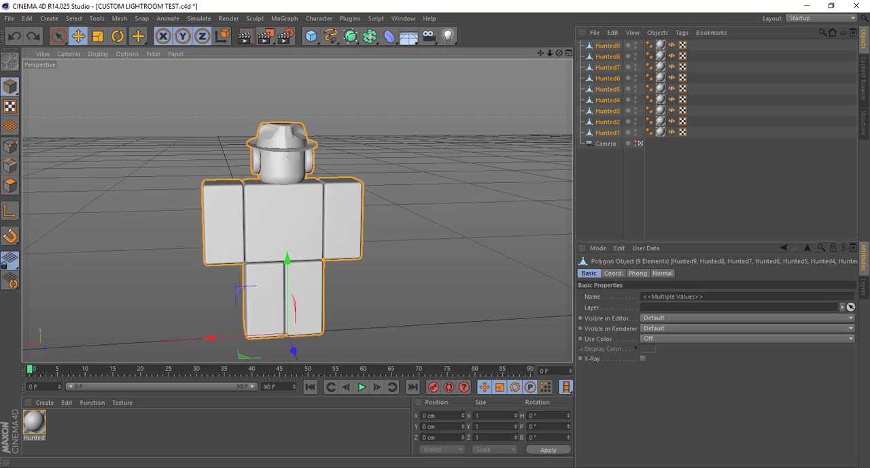
Switch to Cinema 4D, search the obj folder for test, and open the test OBJ file for import
{"action": "left_click", "coordinate": [10, 20]}
{"action": "left_click", "coordinate": [36, 57]}
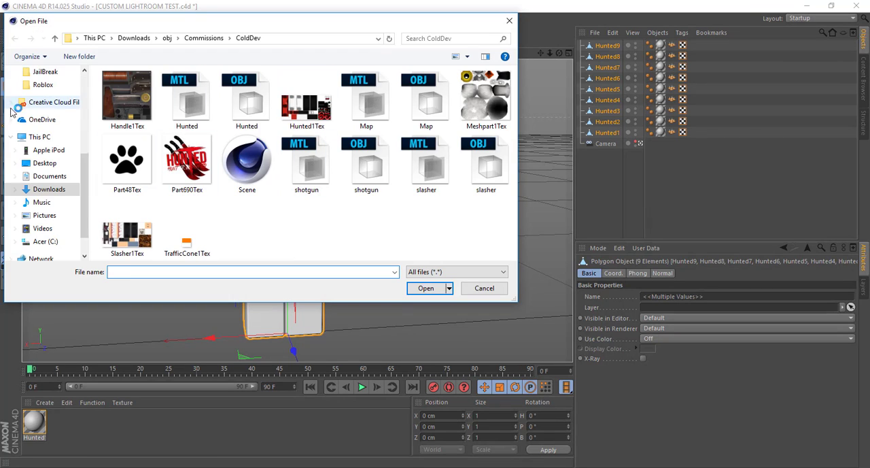
{"action": "scroll", "coordinate": [54, 135], "scroll_direction": "up", "scroll_amount": 1}
{"action": "left_click", "coordinate": [41, 125]}
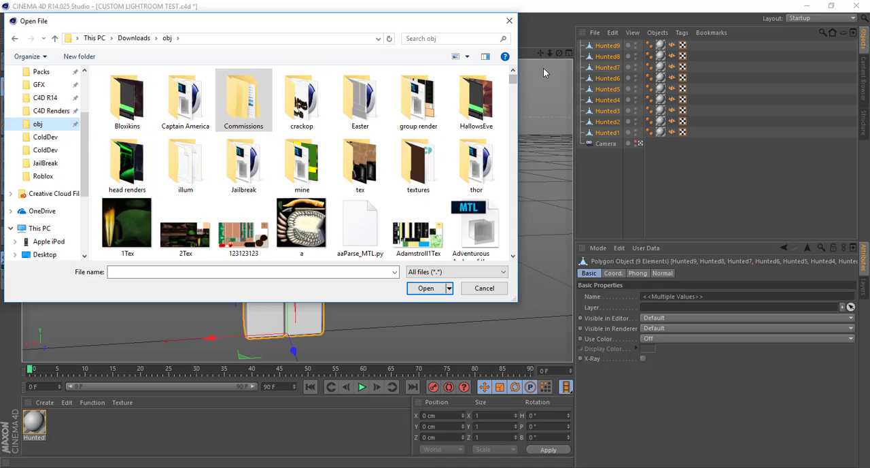
{"action": "scroll", "coordinate": [445, 79], "scroll_direction": "down", "scroll_amount": 3}
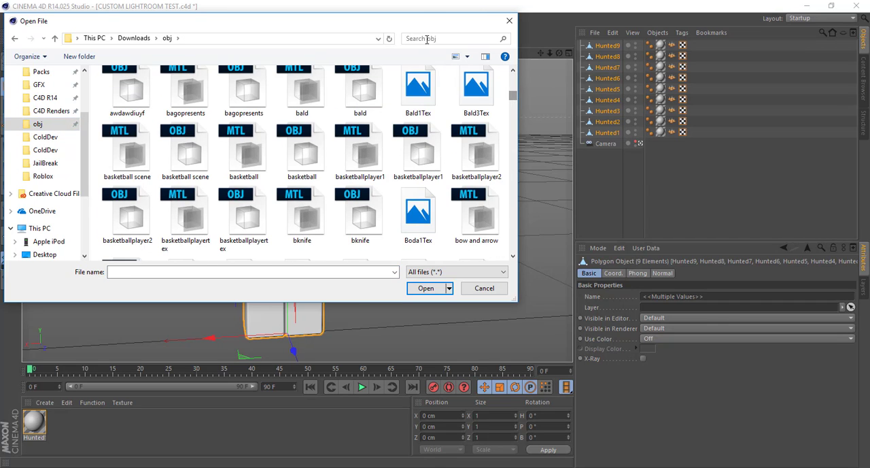
{"action": "left_click", "coordinate": [445, 39]}
{"action": "type", "text": "test"}
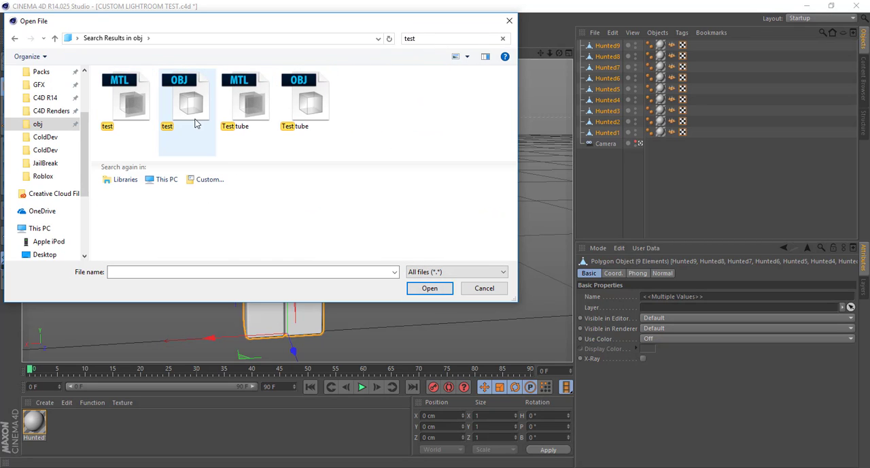
{"action": "double_click", "coordinate": [178, 90]}
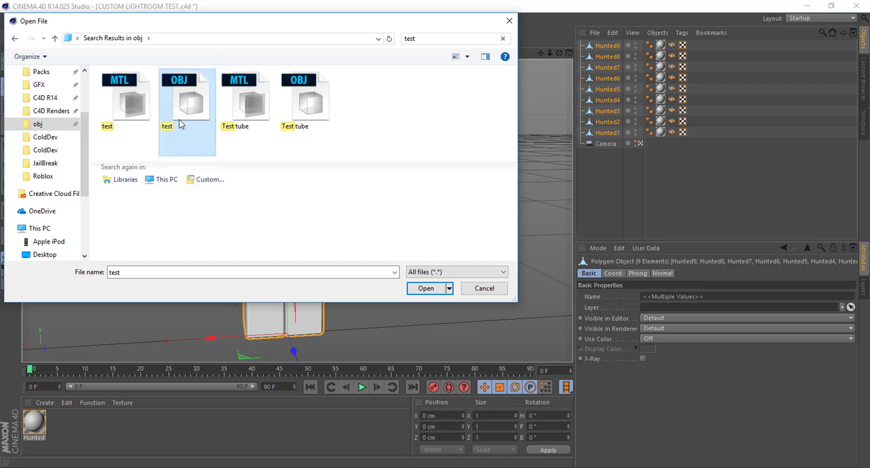
Import the test OBJ with a scale of 100 centimeters
{"action": "left_click", "coordinate": [319, 81]}
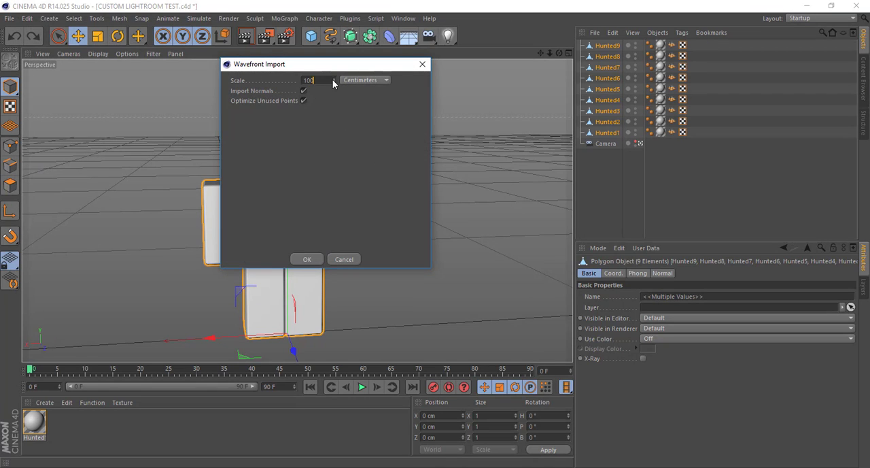
{"action": "left_click", "coordinate": [363, 80]}
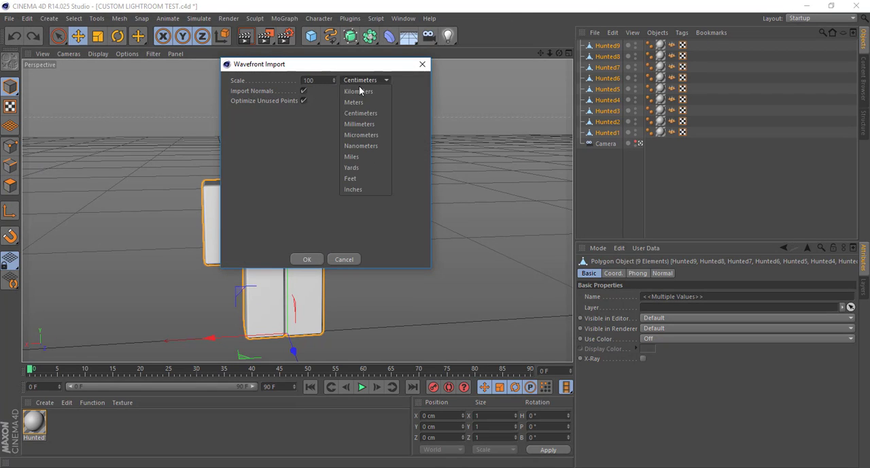
{"action": "left_click", "coordinate": [357, 111]}
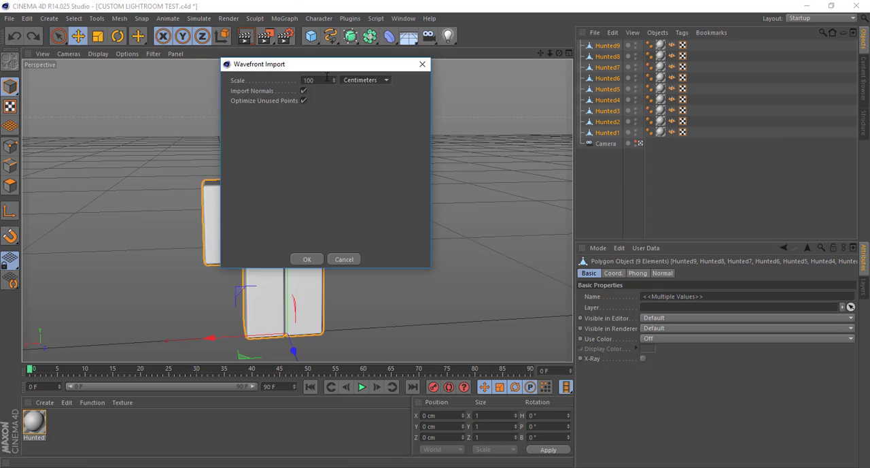
{"action": "left_click_drag", "start_coordinate": [326, 79], "coordinate": [282, 82]}
{"action": "type", "text": "1"}
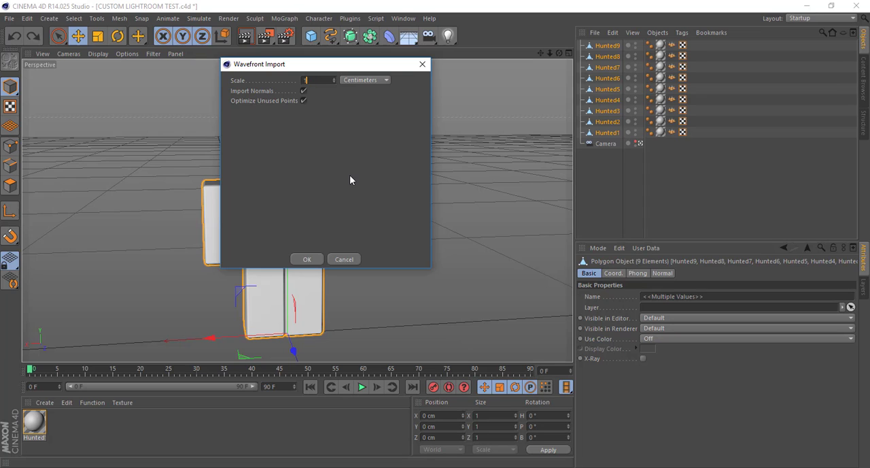
{"action": "type", "text": "00"}
{"action": "left_click", "coordinate": [307, 259]}
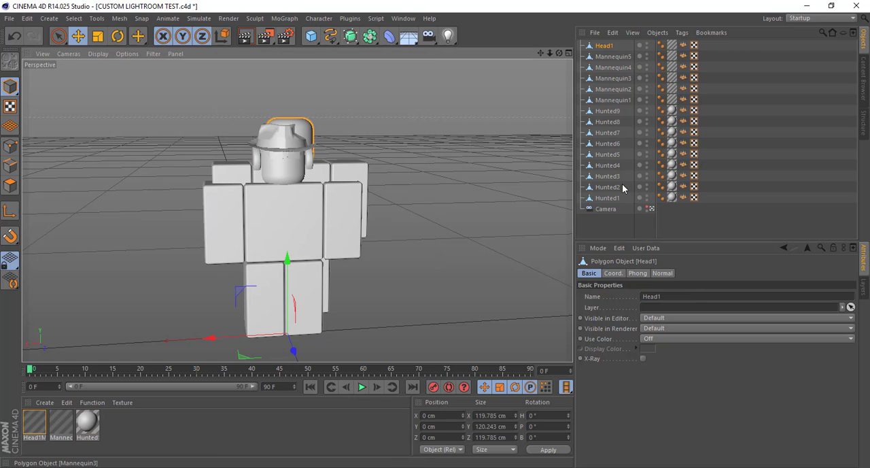
Delete the imported Head1 and Mannequin1 through Mannequin5 objects from the scene
{"action": "left_click", "coordinate": [607, 198]}
{"action": "left_click", "coordinate": [607, 111], "text": "shift"}
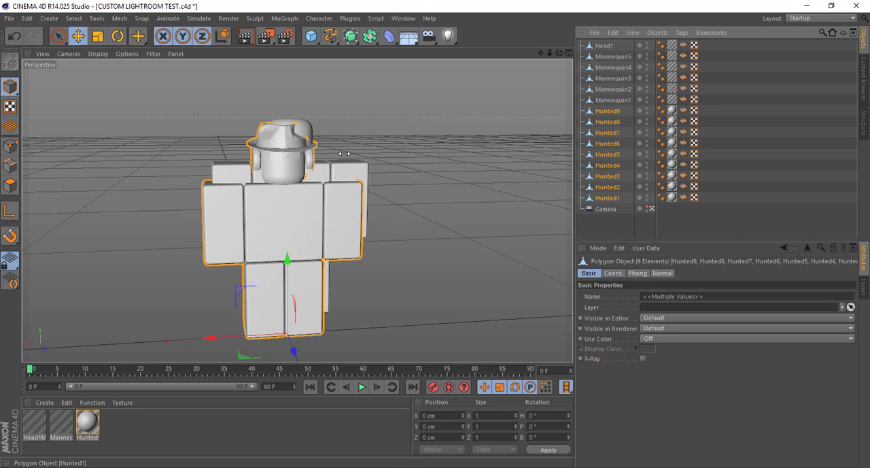
{"action": "left_click", "coordinate": [604, 45]}
{"action": "left_click", "coordinate": [614, 101], "text": "shift"}
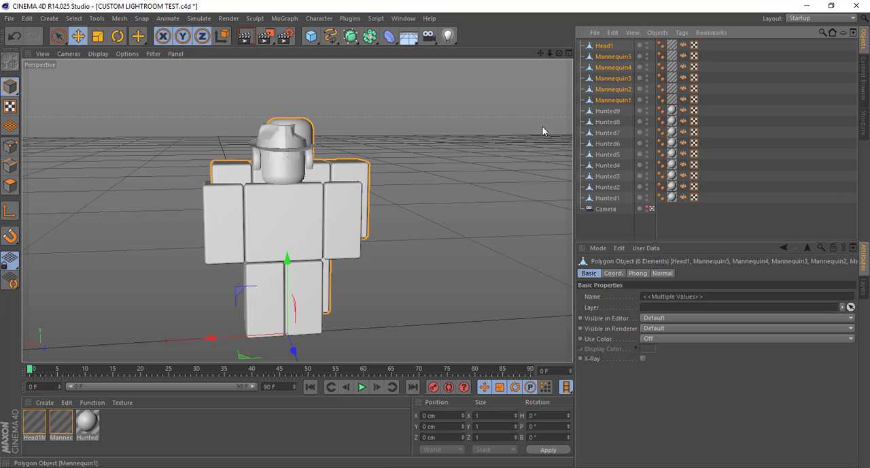
{"action": "key", "text": "Delete"}
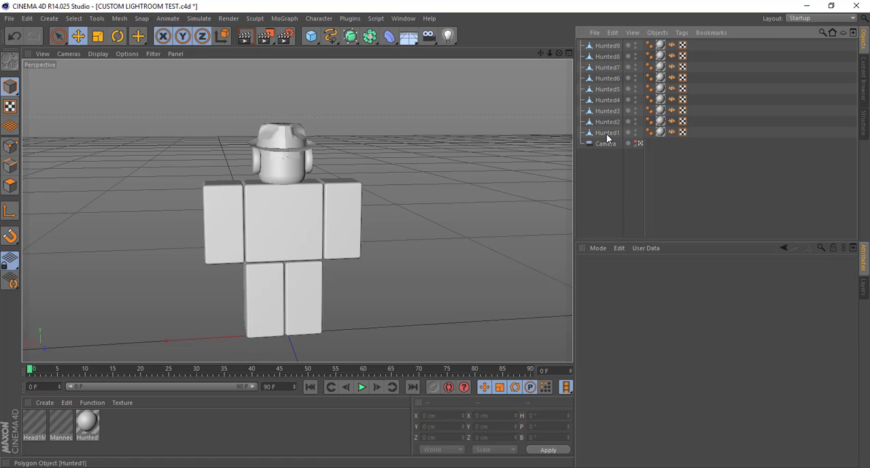
Select all the Hunted objects and delete the imported Head1 and Mannequin materials
{"action": "left_click", "coordinate": [610, 132]}
{"action": "left_click", "coordinate": [608, 45], "text": "shift"}
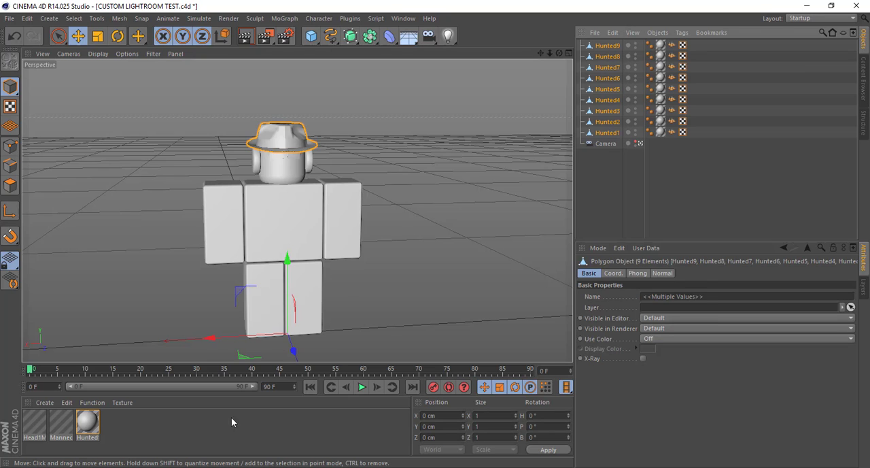
{"action": "left_click", "coordinate": [60, 422]}
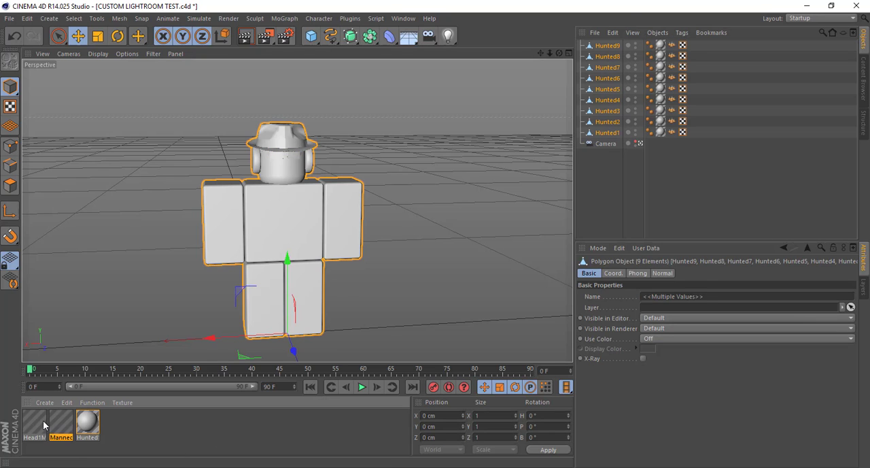
{"action": "left_click", "coordinate": [31, 425]}
{"action": "key", "text": "Delete"}
{"action": "left_click", "coordinate": [32, 425]}
{"action": "key", "text": "Delete"}
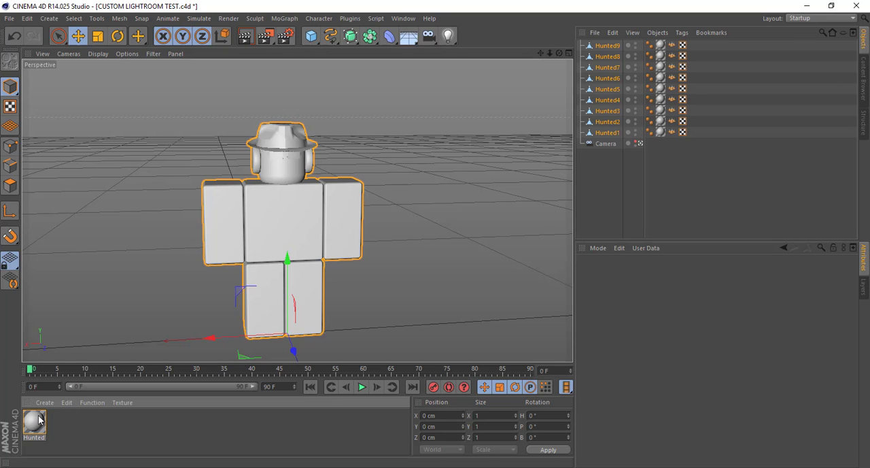
Open the Hunted1Mtl material for editing and start loading an image as its Color texture
{"action": "double_click", "coordinate": [35, 422]}
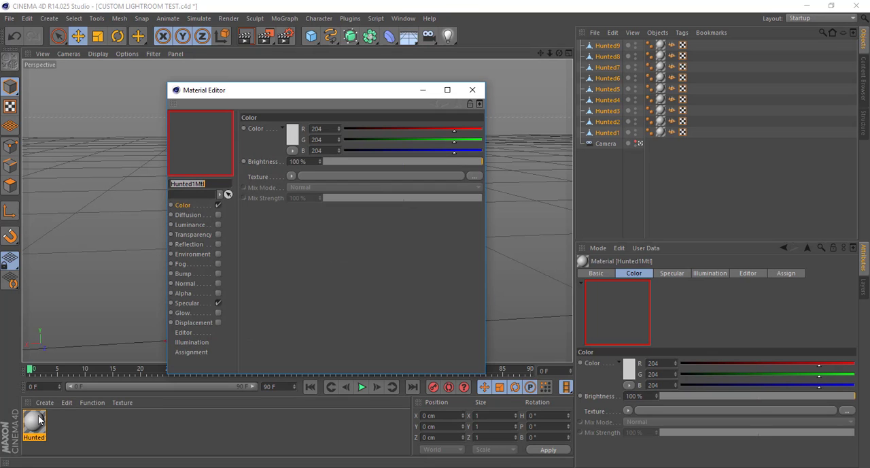
{"action": "left_click_drag", "start_coordinate": [288, 89], "coordinate": [489, 80]}
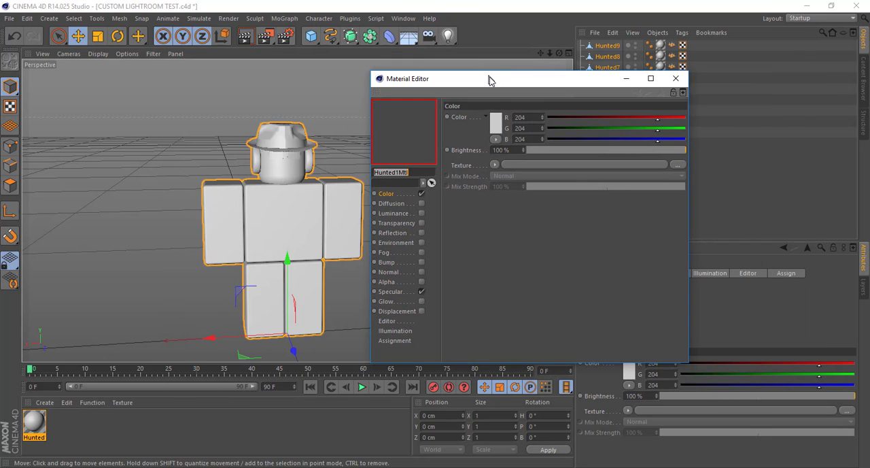
{"action": "left_click", "coordinate": [406, 193]}
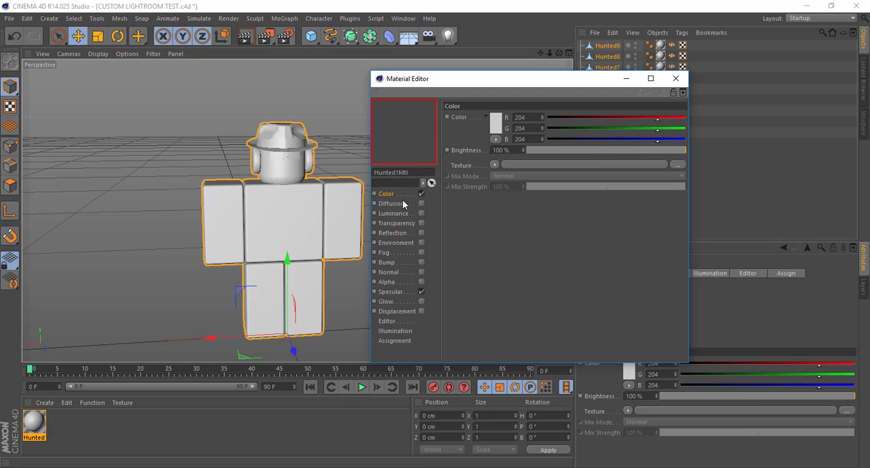
{"action": "left_click", "coordinate": [494, 166]}
{"action": "left_click", "coordinate": [530, 187]}
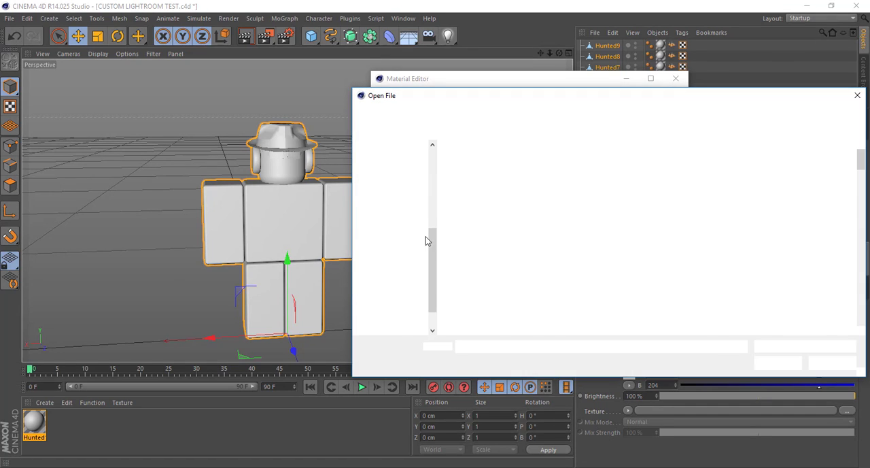
Search the obj folder in Downloads for test to find the texture image
{"action": "scroll", "coordinate": [414, 244], "scroll_direction": "up", "scroll_amount": 4}
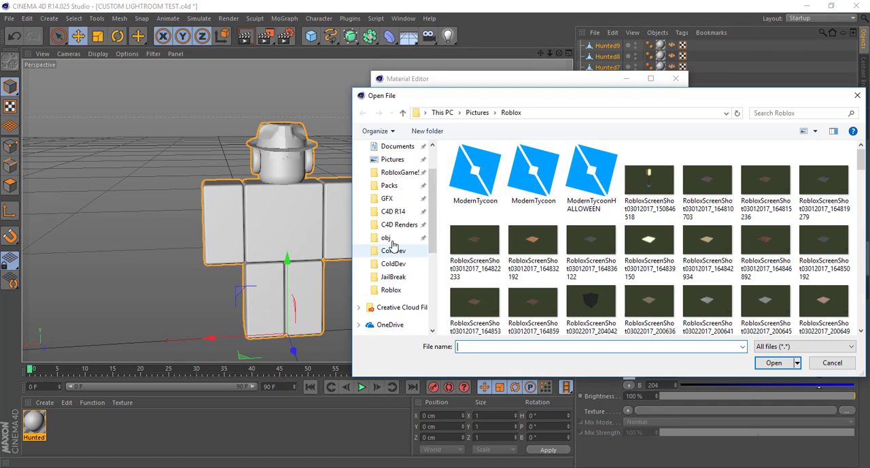
{"action": "left_click", "coordinate": [388, 237]}
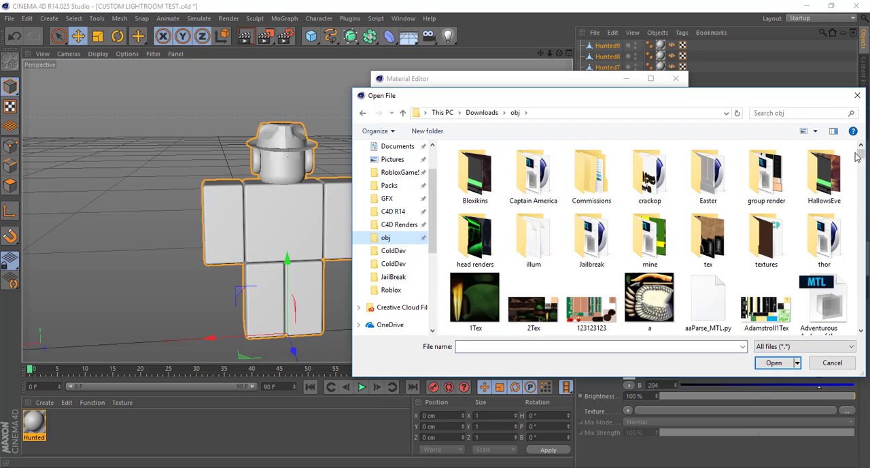
{"action": "scroll", "coordinate": [782, 180], "scroll_direction": "down", "scroll_amount": 10}
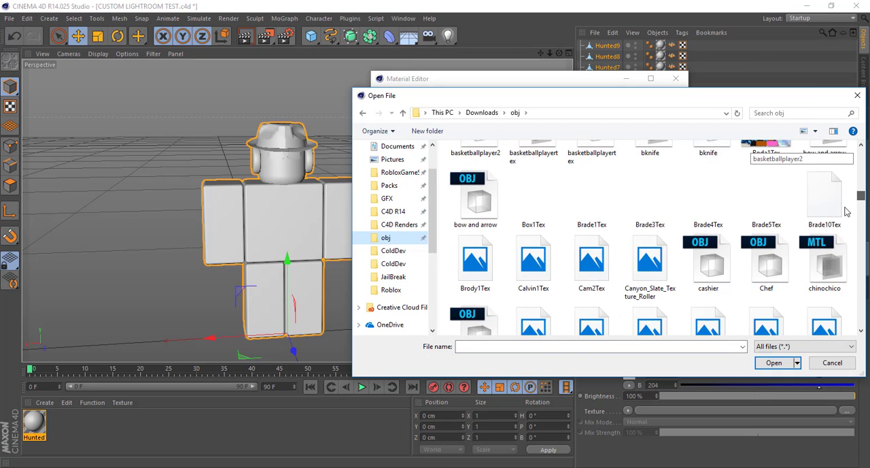
{"action": "scroll", "coordinate": [782, 180], "scroll_direction": "down", "scroll_amount": 5}
{"action": "left_click", "coordinate": [774, 114]}
{"action": "type", "text": "test"}
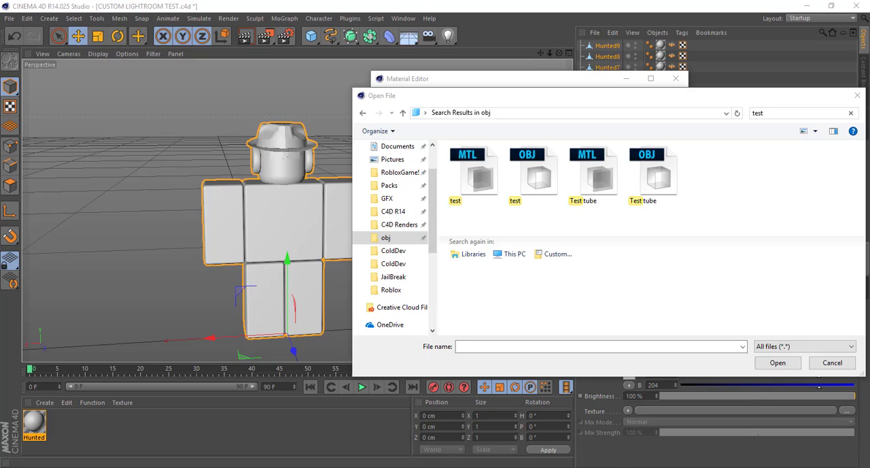
Switch to Roblox Studio, bring the Mannequin model back into the workspace, and select the outer Mannequin
{"action": "key", "text": "alt+Tab"}
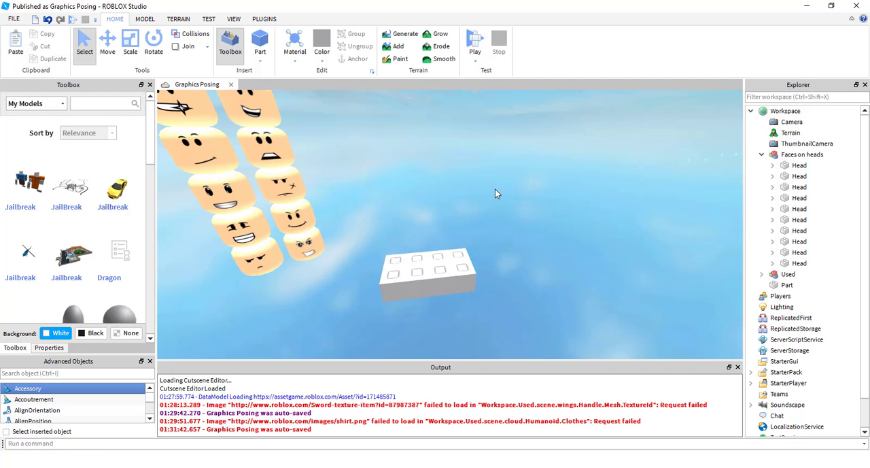
{"action": "key", "text": "ctrl+v"}
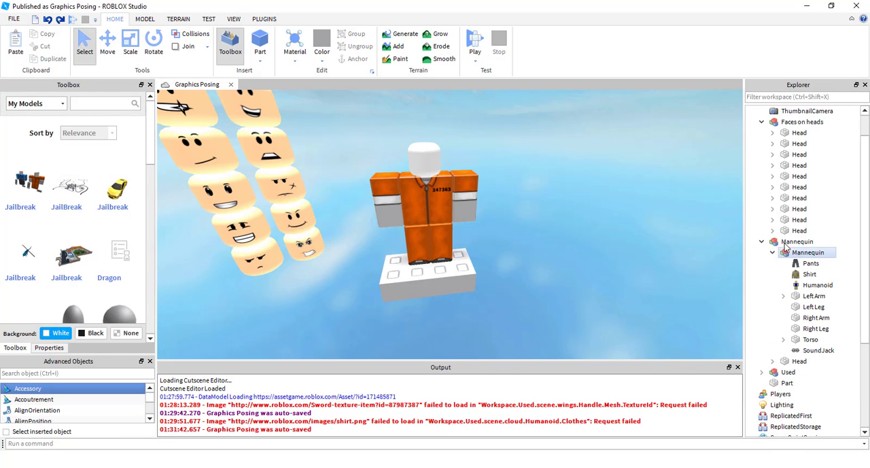
{"action": "left_click", "coordinate": [795, 242]}
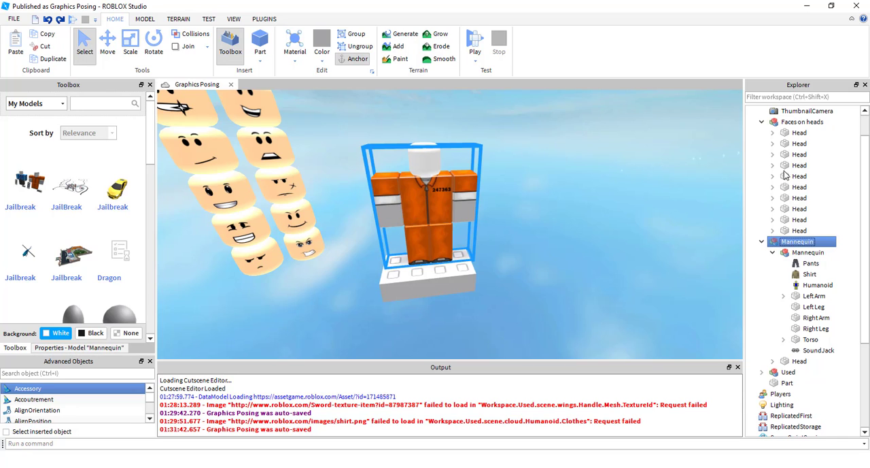
Switch back to Cinema 4D and search the obj folder for man
{"action": "key", "text": "alt+Tab"}
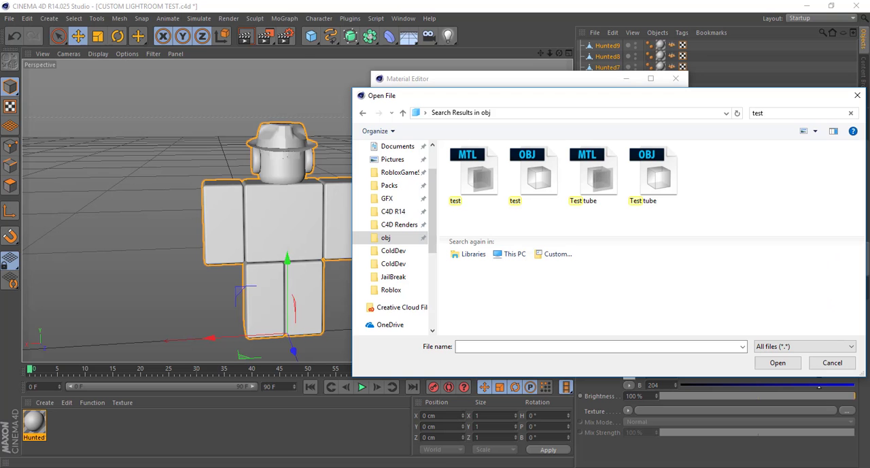
{"action": "type", "text": "man"}
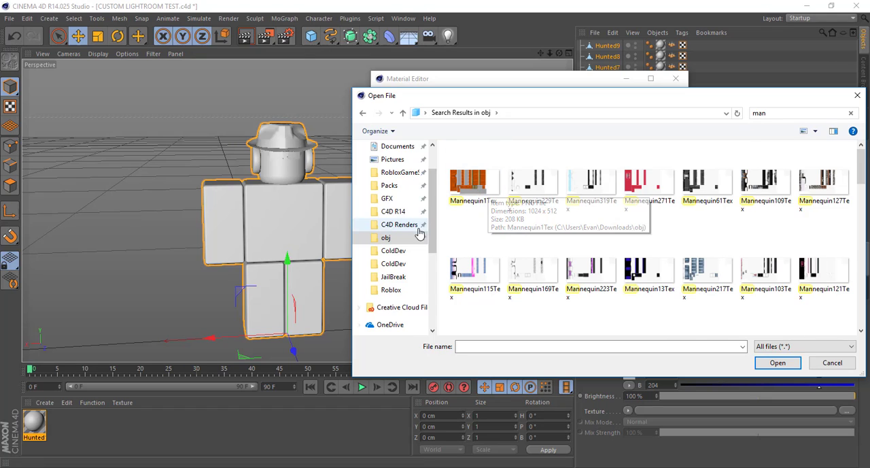
Load Hunted1Tex from obj > Commissions > ColdDev as the Color texture, decline the project copy, and close the Material Editor
{"action": "scroll", "coordinate": [420, 234], "scroll_direction": "up", "scroll_amount": 2}
{"action": "left_click", "coordinate": [398, 289]}
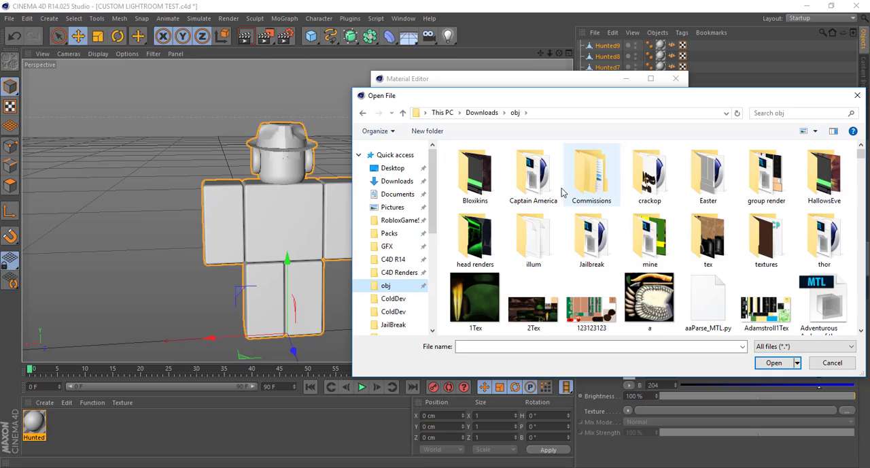
{"action": "left_click", "coordinate": [598, 180]}
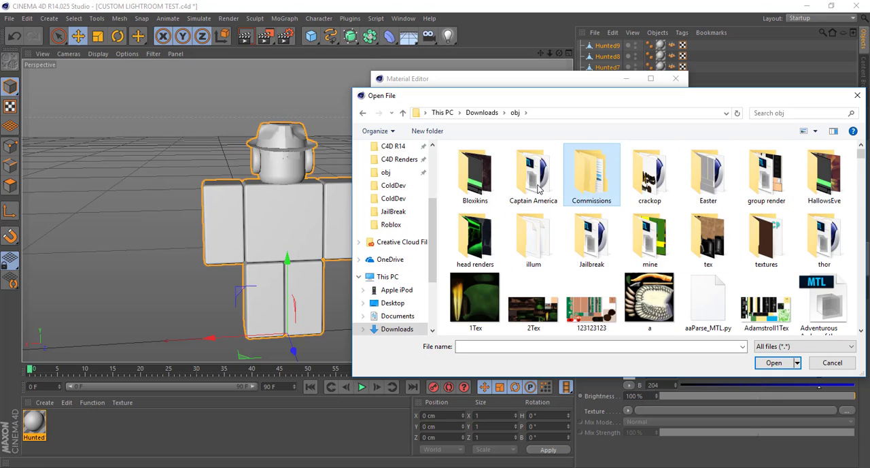
{"action": "key", "text": "Return"}
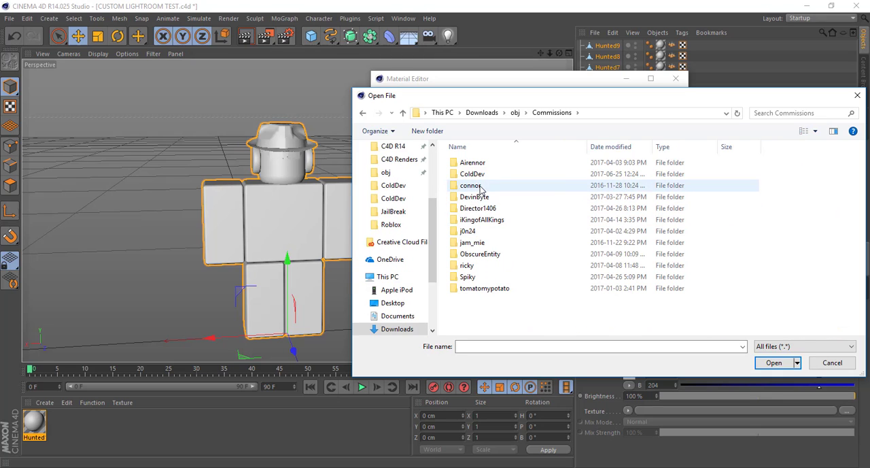
{"action": "double_click", "coordinate": [480, 174]}
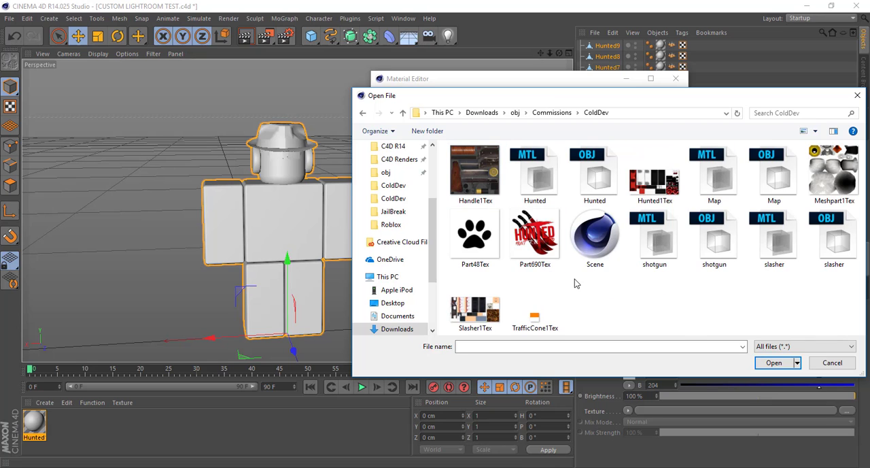
{"action": "double_click", "coordinate": [655, 176]}
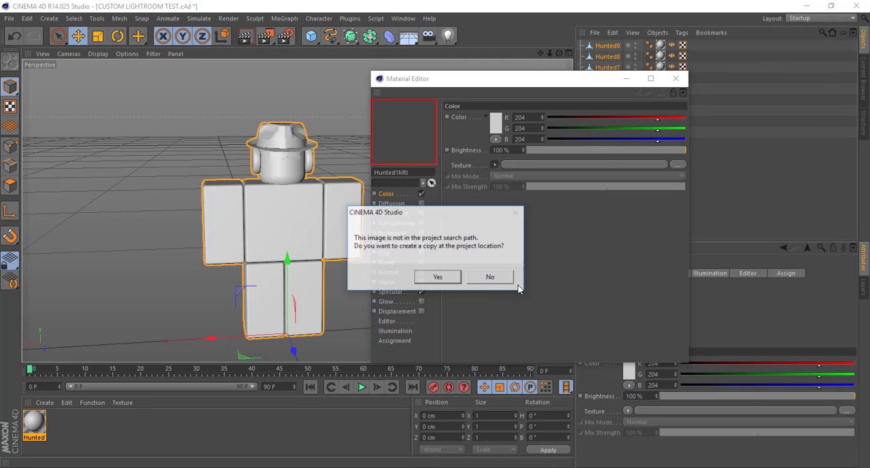
{"action": "left_click", "coordinate": [494, 277]}
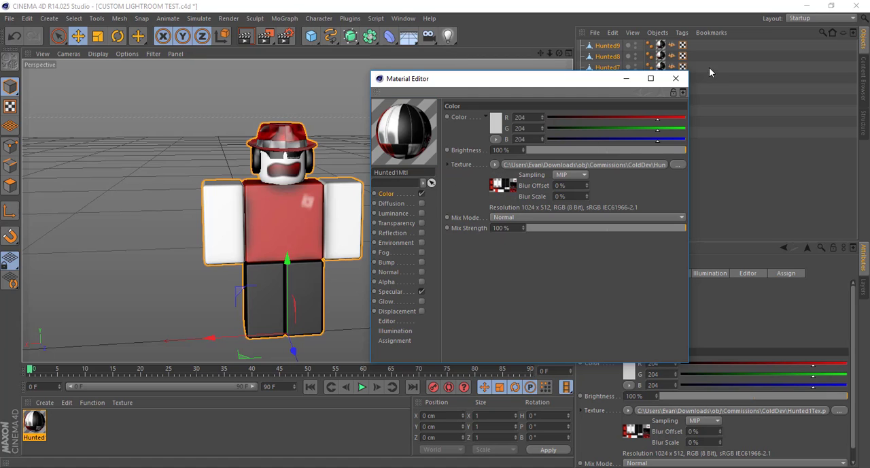
{"action": "left_click", "coordinate": [677, 79]}
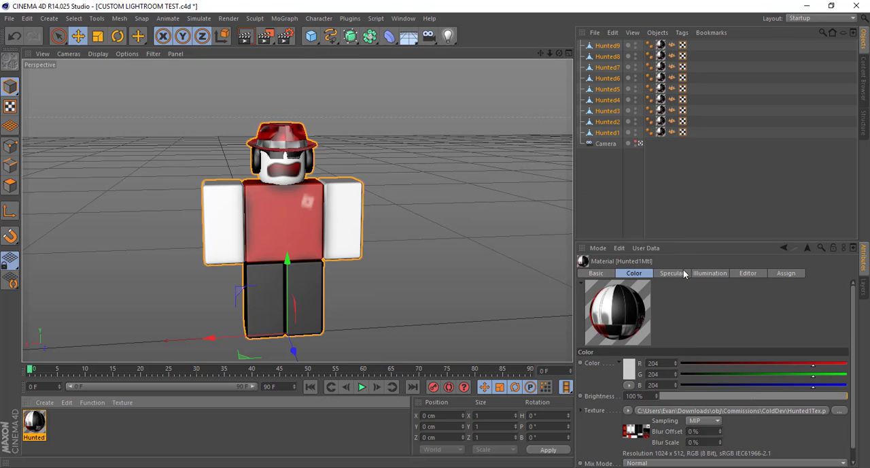
Set the Hunted material's Texture Preview Size to No Scaling and deselect the character
{"action": "left_click", "coordinate": [58, 439]}
{"action": "left_click", "coordinate": [40, 432]}
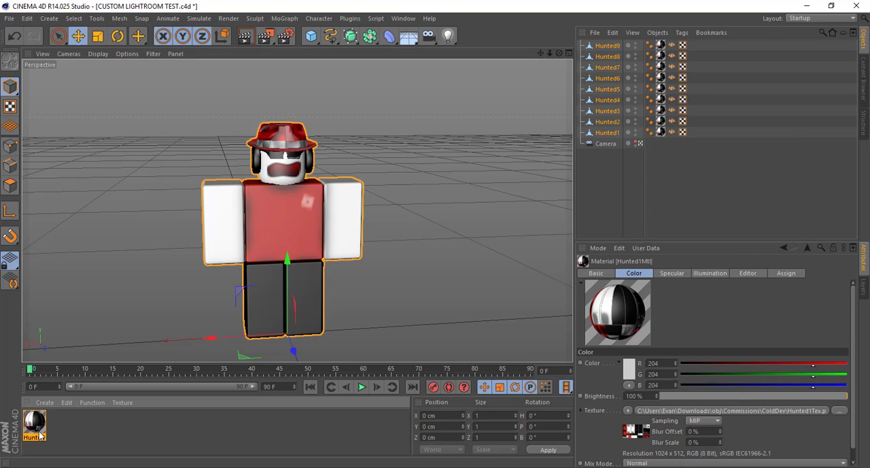
{"action": "left_click", "coordinate": [747, 272]}
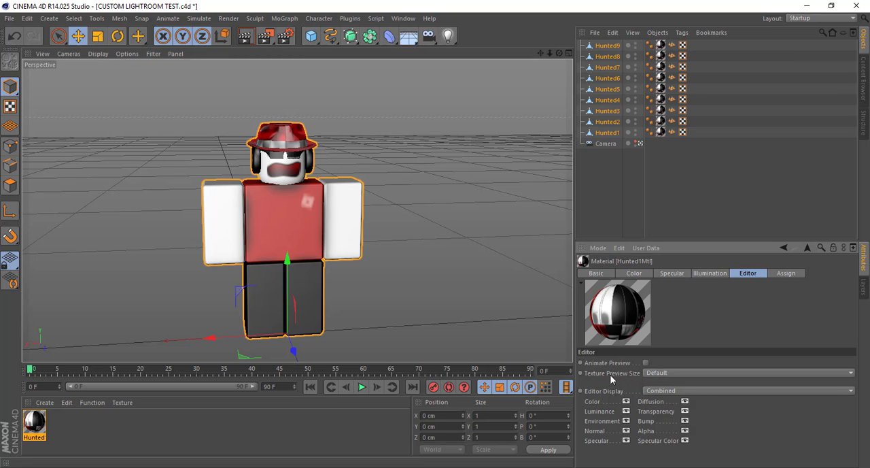
{"action": "left_click", "coordinate": [649, 374]}
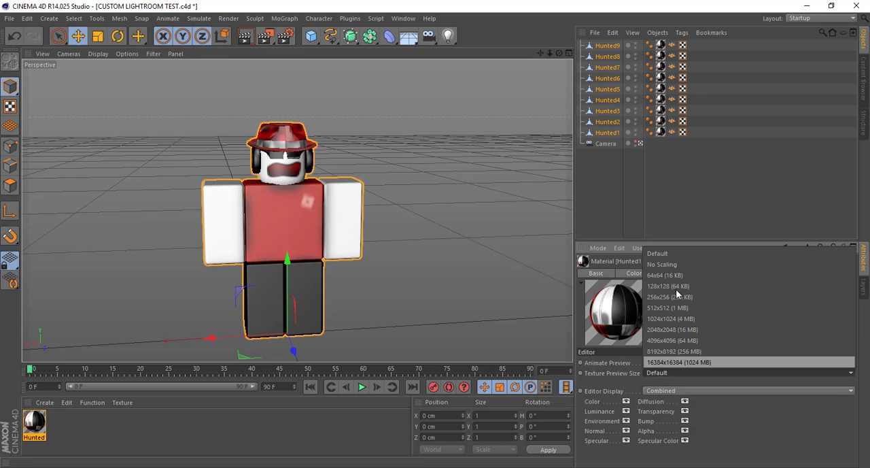
{"action": "left_click", "coordinate": [675, 264]}
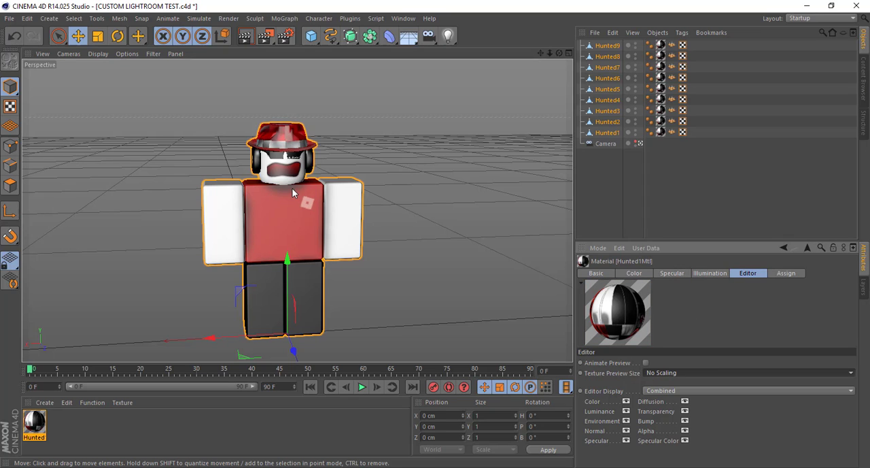
{"action": "left_click", "coordinate": [412, 156]}
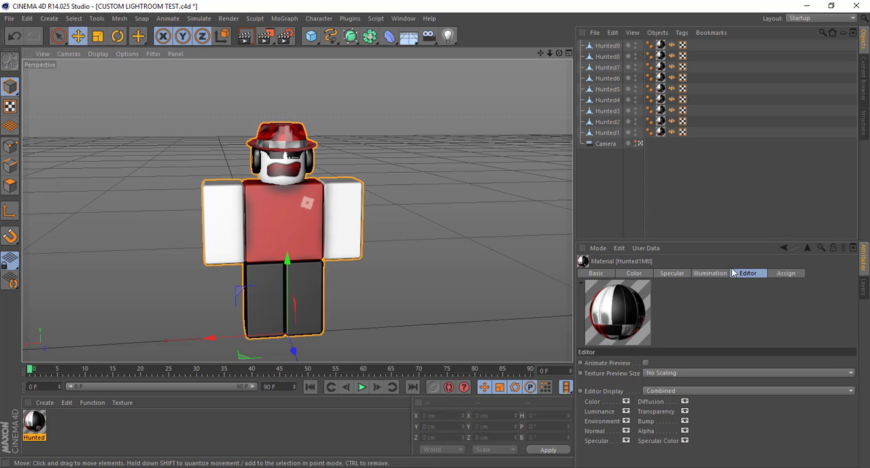
Set the Hunted material's Specular brightness to 62%
{"action": "left_click", "coordinate": [671, 273]}
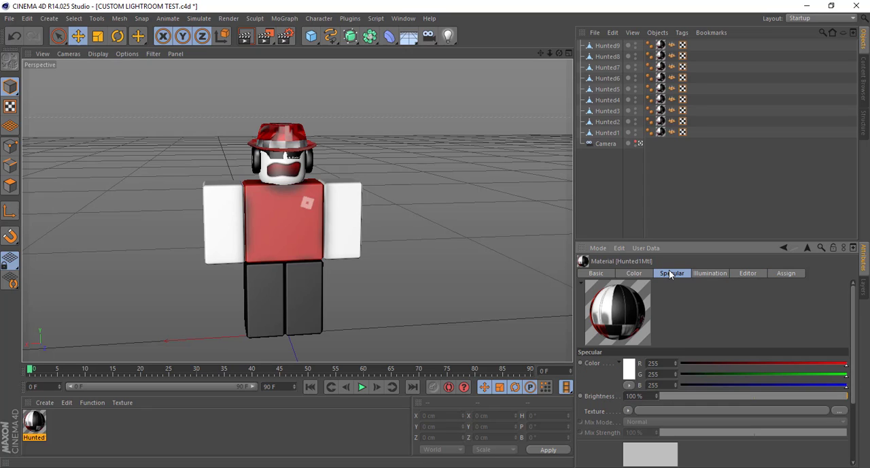
{"action": "left_click", "coordinate": [770, 399]}
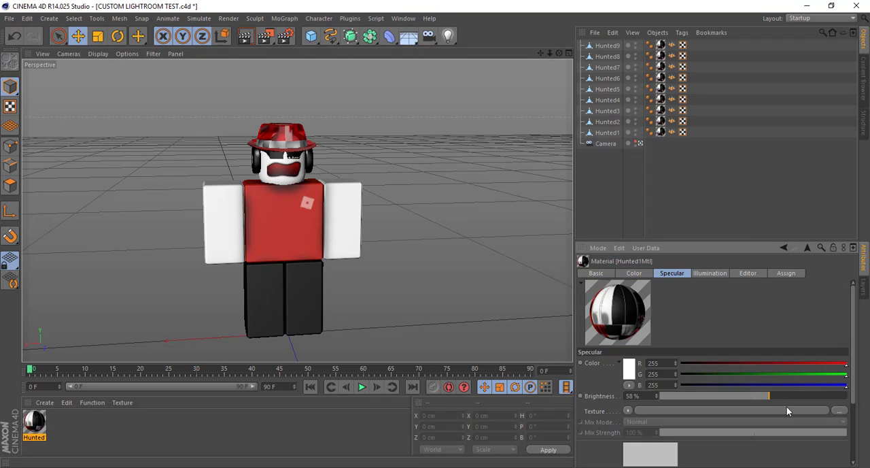
{"action": "left_click_drag", "start_coordinate": [827, 395], "coordinate": [869, 401]}
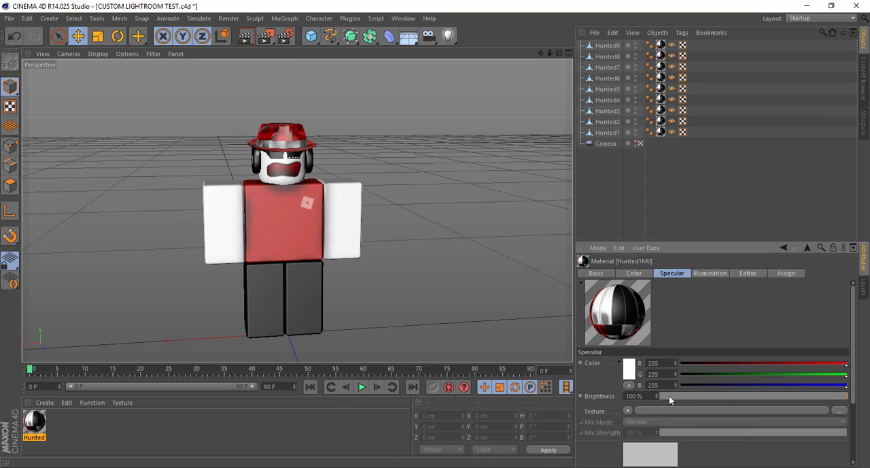
{"action": "left_click_drag", "start_coordinate": [669, 398], "coordinate": [639, 397]}
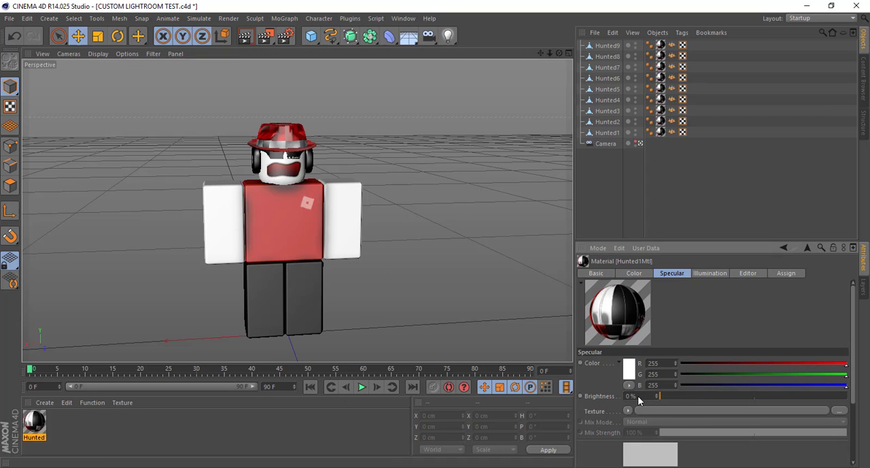
{"action": "left_click", "coordinate": [779, 396]}
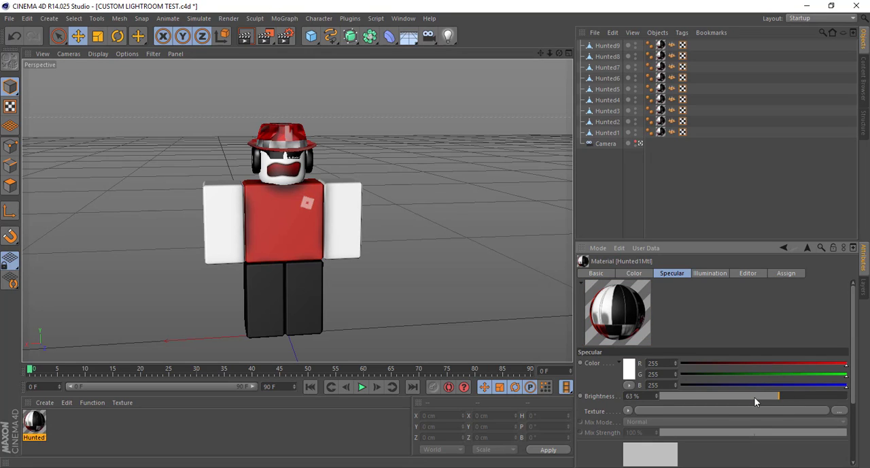
{"action": "left_click", "coordinate": [735, 397]}
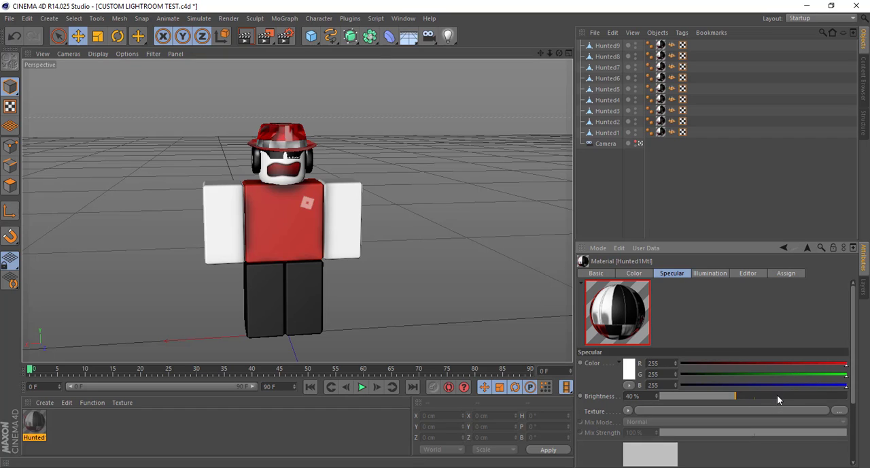
{"action": "left_click", "coordinate": [778, 396]}
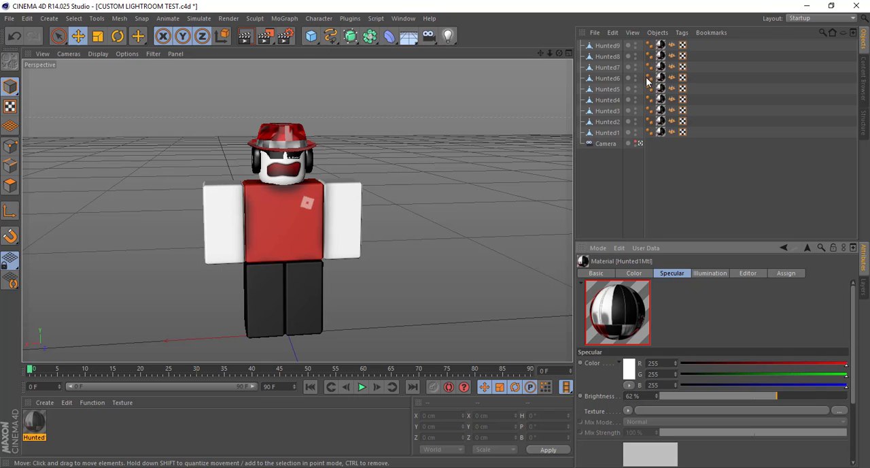
Group the nine objects Hunted1 through Hunted9 into a null and rename it Character
{"action": "left_click", "coordinate": [607, 133]}
{"action": "left_click", "coordinate": [609, 48], "text": "shift"}
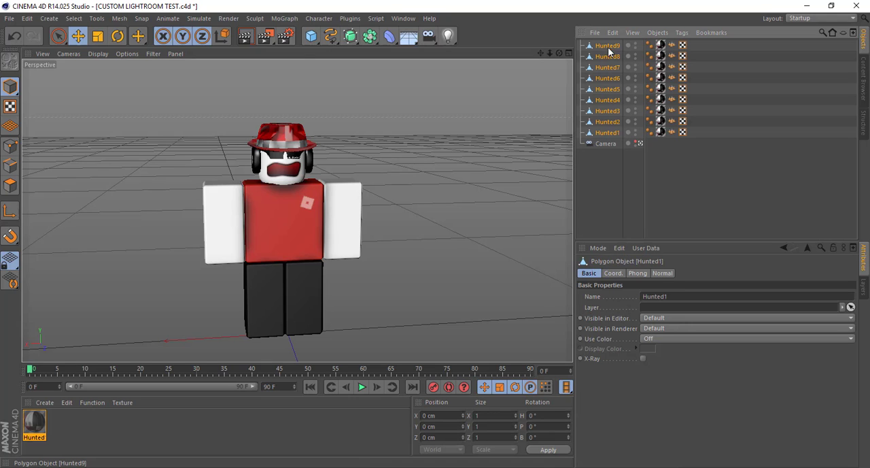
{"action": "right_click", "coordinate": [614, 237]}
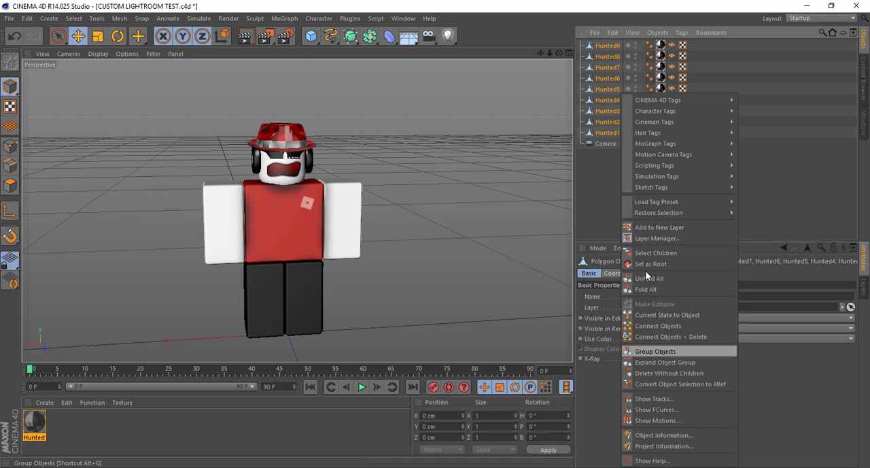
{"action": "left_click", "coordinate": [655, 350]}
{"action": "double_click", "coordinate": [604, 46]}
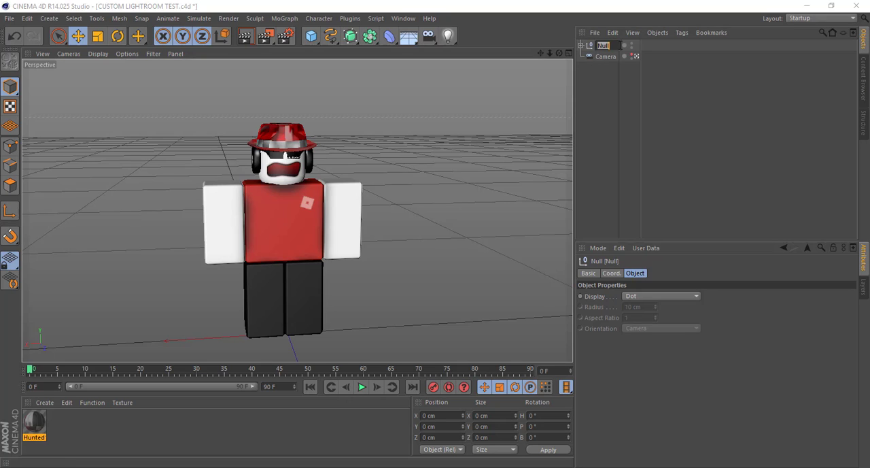
{"action": "type", "text": "character"}
{"action": "key", "text": "Return"}
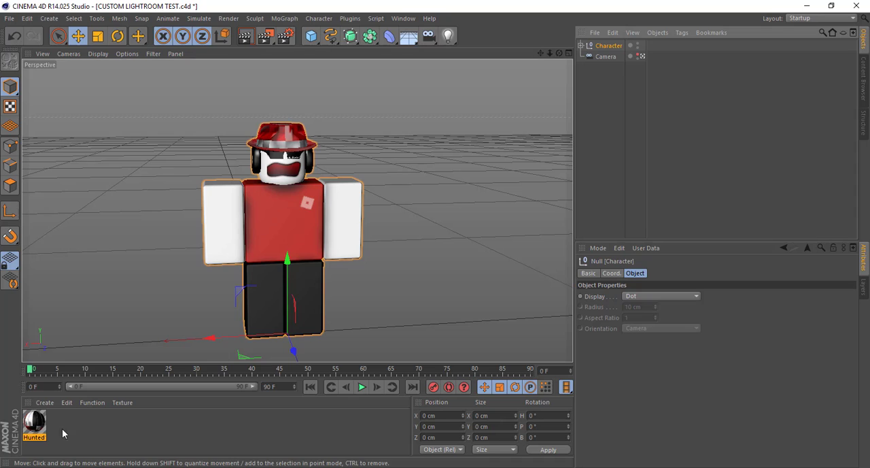
Set the Hunted material's preview to Object (Soft Shadow) and rotate the preview model
{"action": "left_click", "coordinate": [35, 426]}
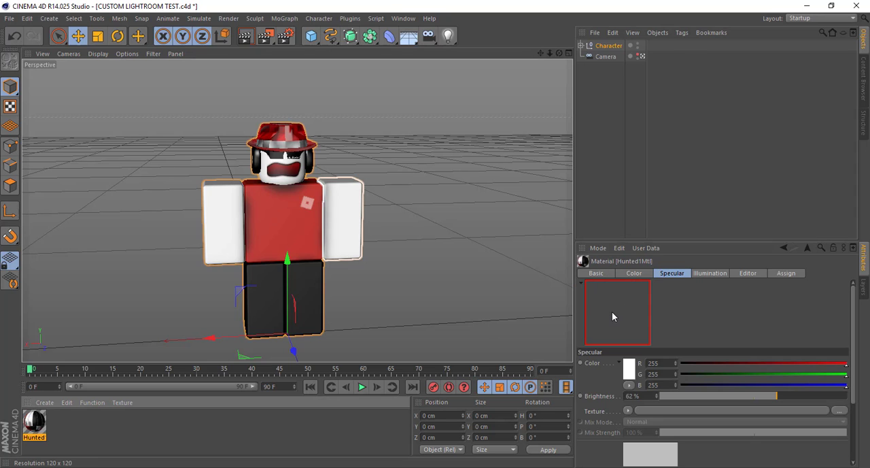
{"action": "right_click", "coordinate": [612, 312]}
{"action": "left_click", "coordinate": [784, 310]}
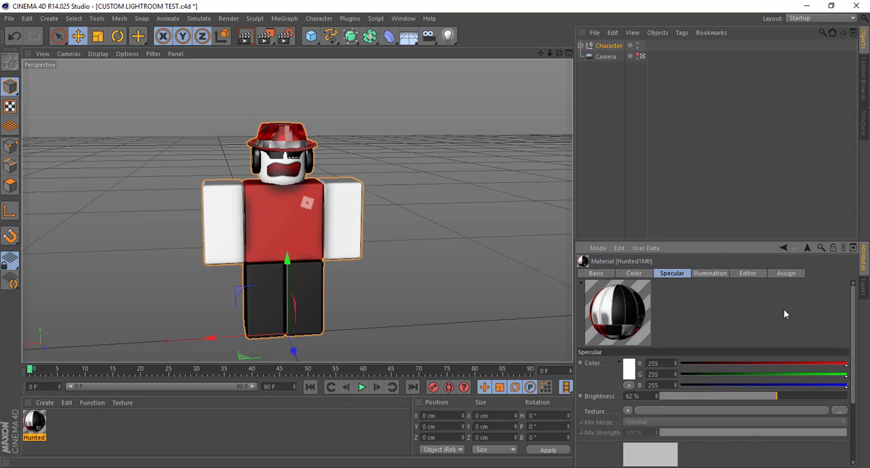
{"action": "right_click", "coordinate": [35, 426]}
{"action": "left_click", "coordinate": [69, 435]}
{"action": "right_click", "coordinate": [615, 317]}
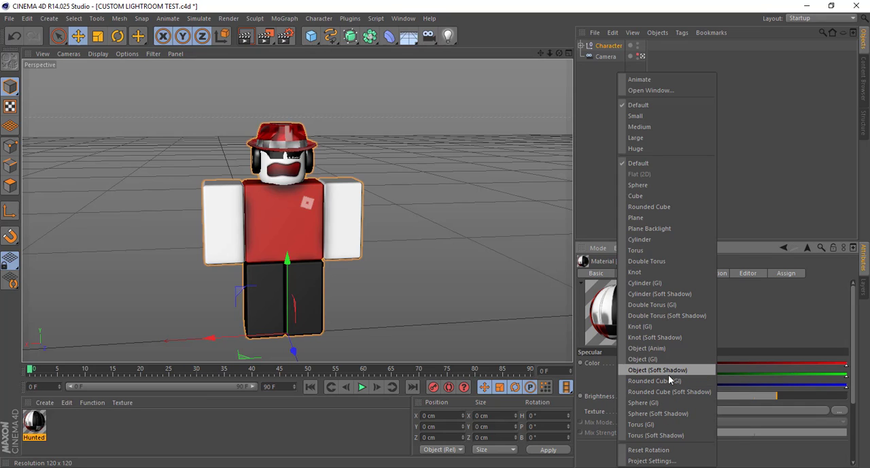
{"action": "left_click", "coordinate": [672, 371]}
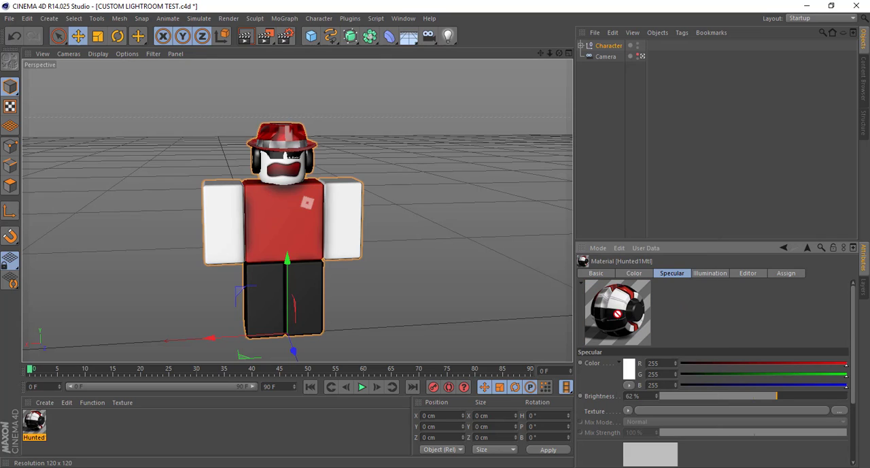
{"action": "mouse_move", "coordinate": [619, 307]}
{"action": "left_mouse_down"}
{"action": "mouse_move", "coordinate": [599, 314]}
{"action": "mouse_move", "coordinate": [624, 301]}
{"action": "mouse_move", "coordinate": [612, 308]}
{"action": "left_mouse_up"}
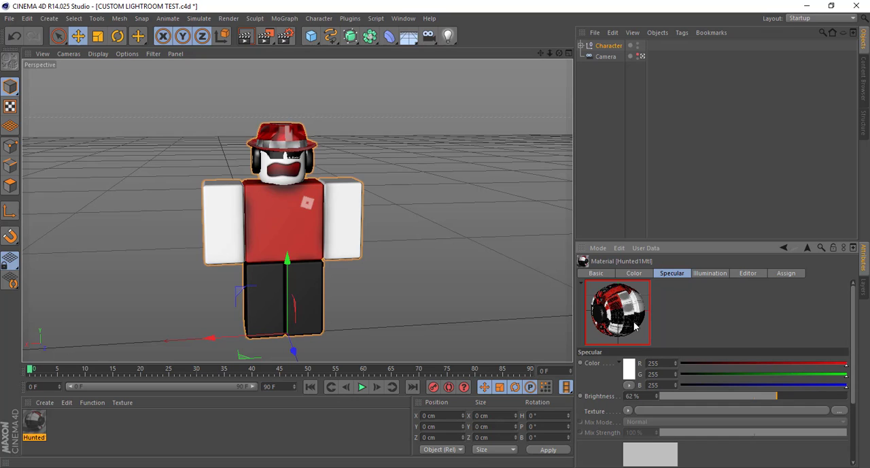
{"action": "right_click_drag", "start_coordinate": [436, 277], "coordinate": [437, 277]}
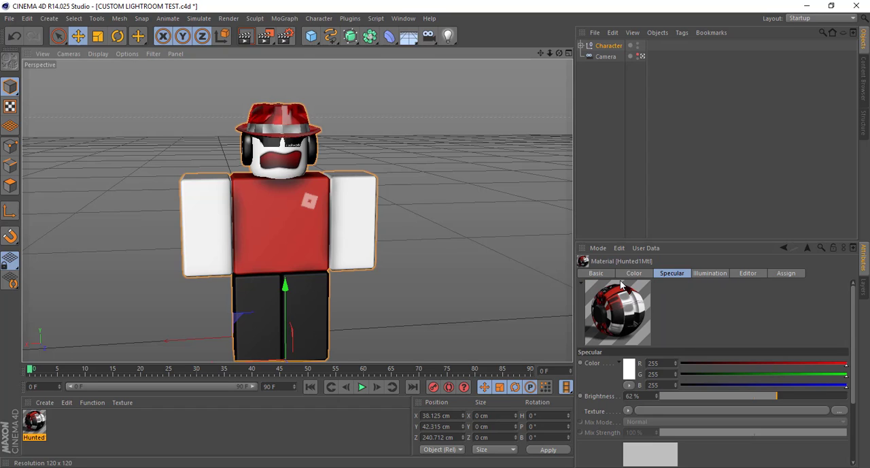
Enable Reflection on the Hunted material and set its reflection brightness to 6%
{"action": "left_click", "coordinate": [597, 273]}
{"action": "left_click", "coordinate": [628, 404]}
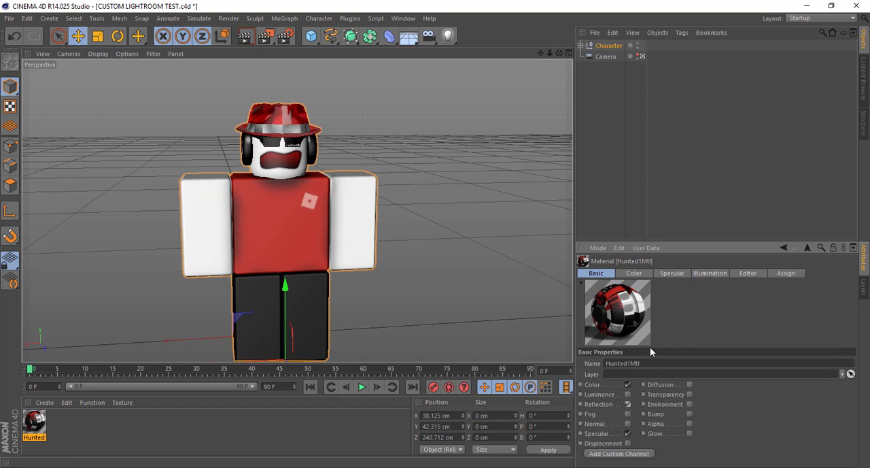
{"action": "left_click", "coordinate": [670, 274]}
{"action": "left_click_drag", "start_coordinate": [674, 398], "coordinate": [672, 396]}
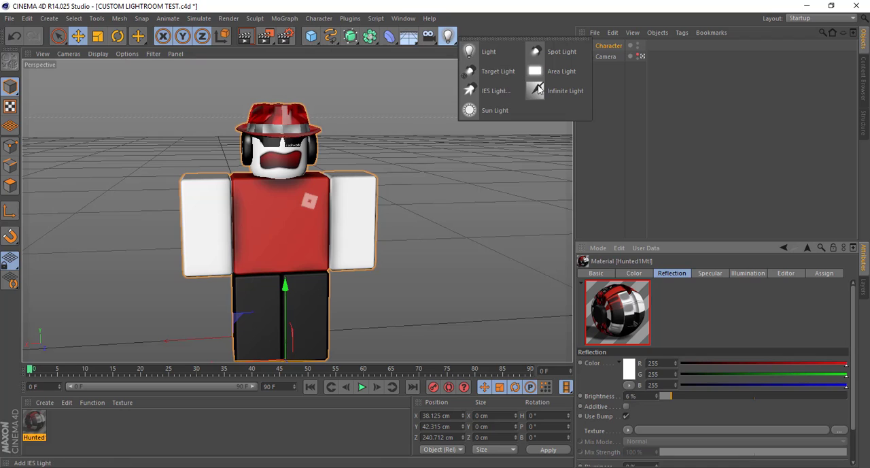
Add an infinite light, raise it to about Y 332 cm, and rotate it to about H 196°, P -23° to light the character's front
{"action": "left_click", "coordinate": [548, 89]}
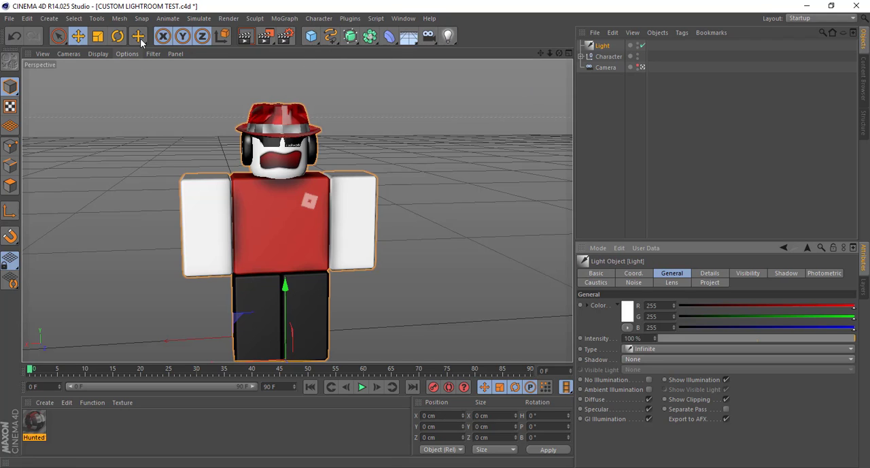
{"action": "key", "text": "e"}
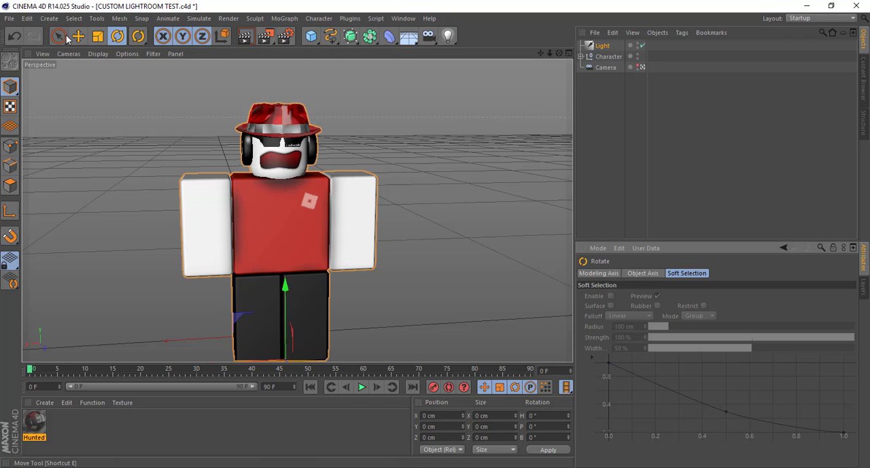
{"action": "left_click_drag", "start_coordinate": [405, 112], "coordinate": [132, 36]}
{"action": "left_click", "coordinate": [114, 37]}
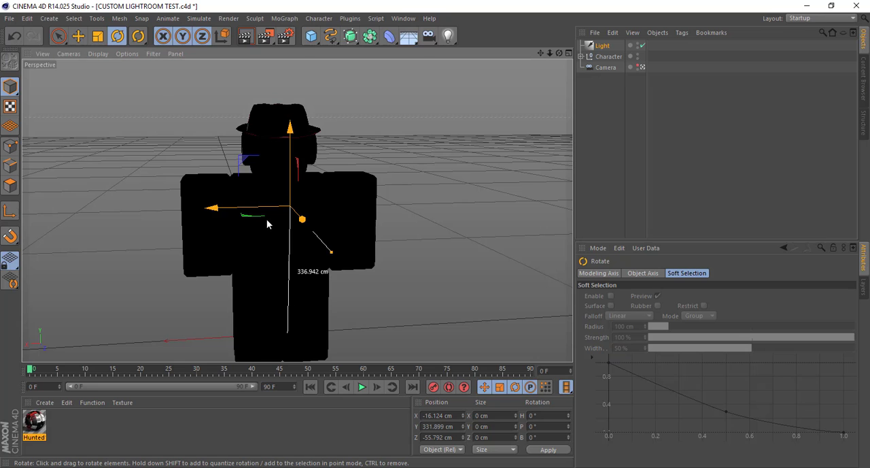
{"action": "left_click_drag", "start_coordinate": [281, 204], "coordinate": [443, 192]}
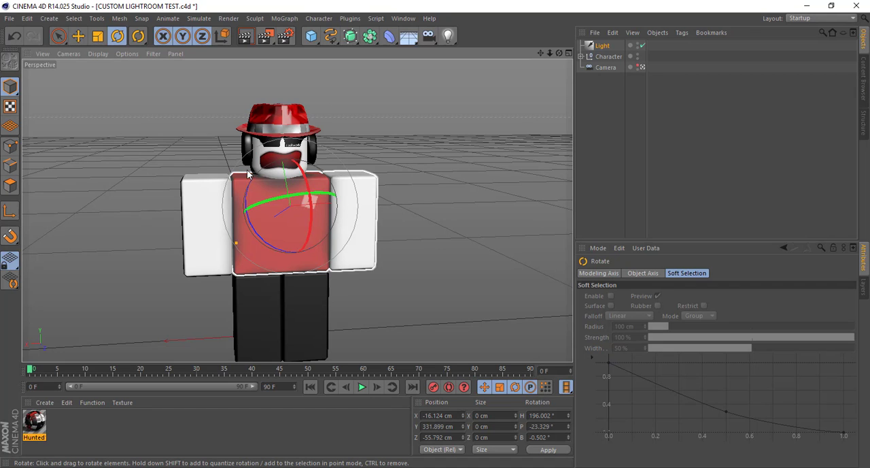
Duplicate the infinite light in place and rotate the copy to about H 12°, P 6°, B -172°
{"action": "key", "text": "ctrl+d"}
{"action": "left_click_drag", "start_coordinate": [252, 98], "coordinate": [268, 87]}
{"action": "key", "text": "ctrl+z"}
{"action": "key", "text": "ctrl+v"}
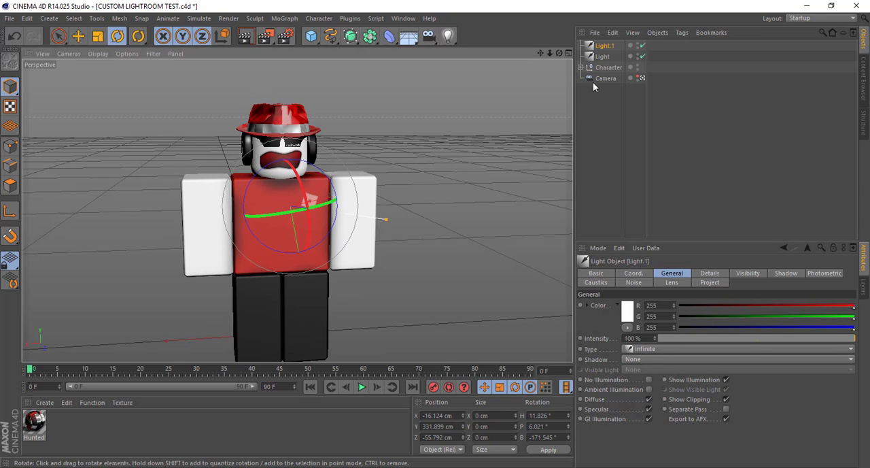
{"action": "left_click", "coordinate": [643, 56]}
Preview the lit character with an interactive render region enlarged around the whole figure, and turn the region off
{"action": "left_click_drag", "start_coordinate": [540, 53], "coordinate": [538, 56]}
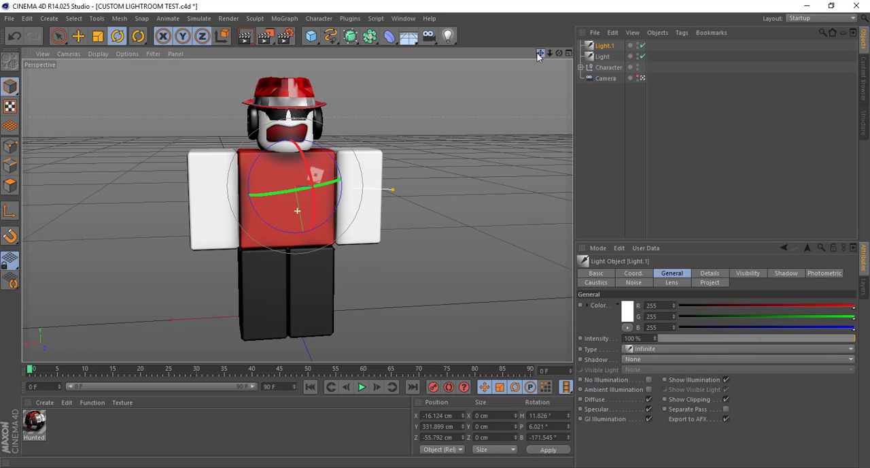
{"action": "left_click", "coordinate": [266, 37]}
{"action": "left_click", "coordinate": [314, 180]}
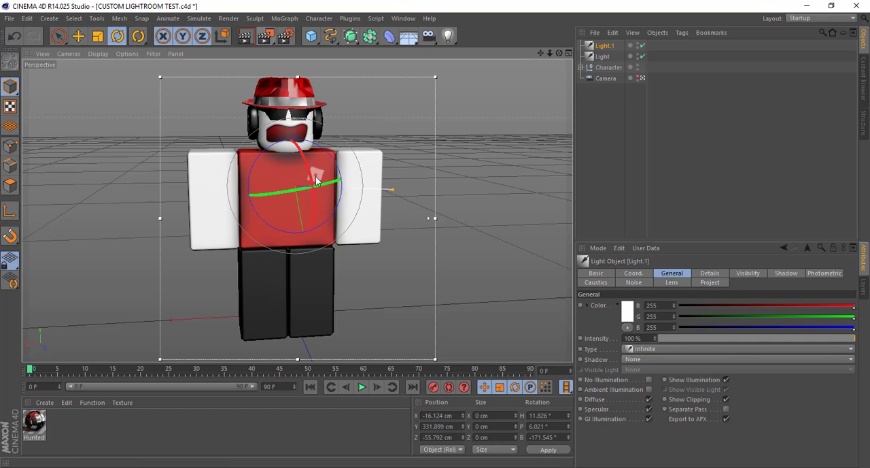
{"action": "left_click_drag", "start_coordinate": [299, 75], "coordinate": [299, 68]}
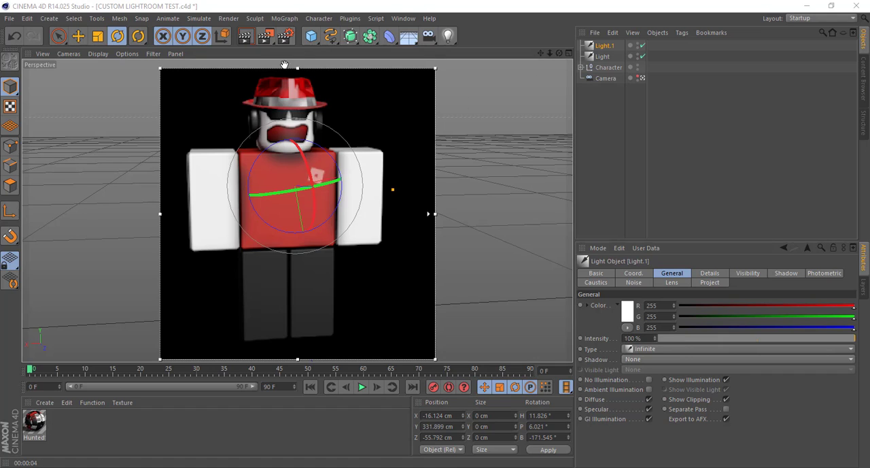
{"action": "left_click_drag", "start_coordinate": [267, 37], "coordinate": [301, 182]}
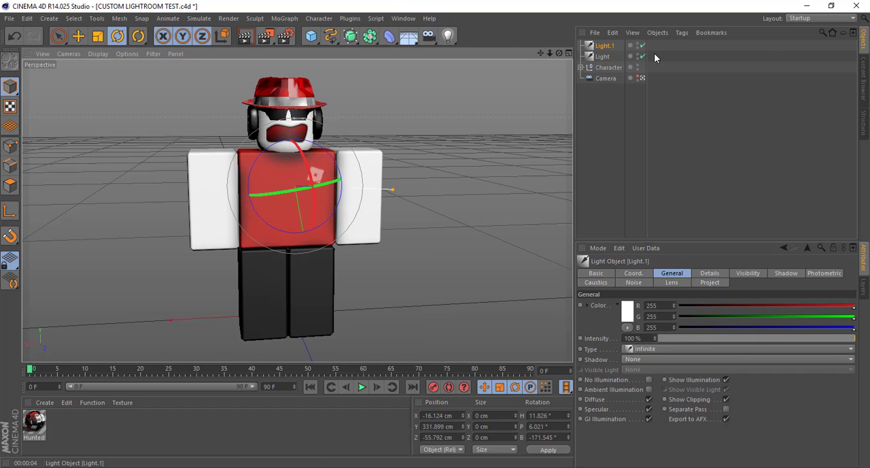
Merge the Bones file from Downloads > C4D R14 into the scene and switch to the Move tool
{"action": "left_click", "coordinate": [9, 17]}
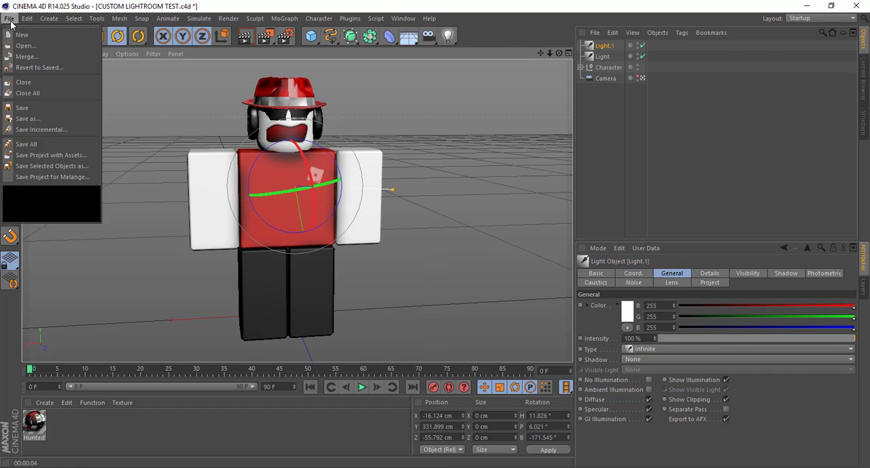
{"action": "left_click", "coordinate": [27, 58]}
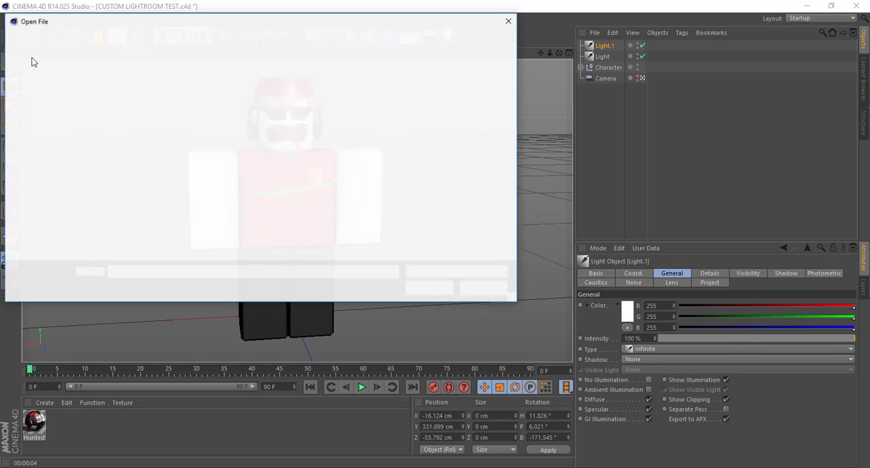
{"action": "scroll", "coordinate": [77, 133], "scroll_direction": "up", "scroll_amount": 3}
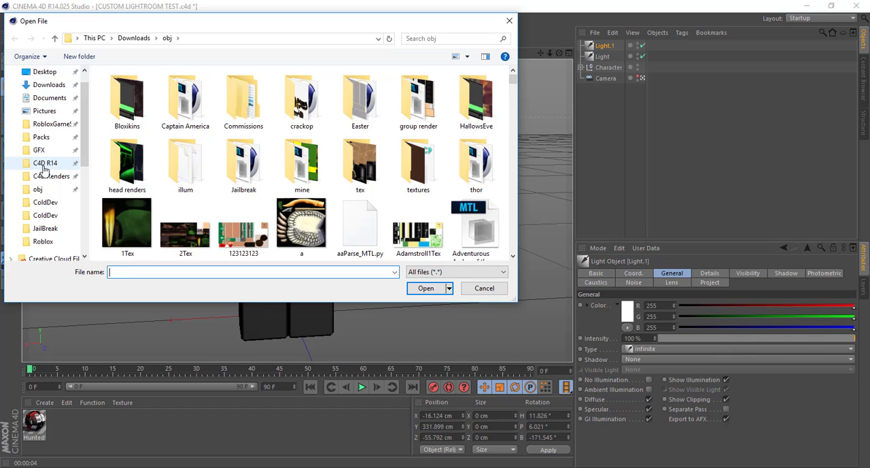
{"action": "left_click", "coordinate": [43, 166]}
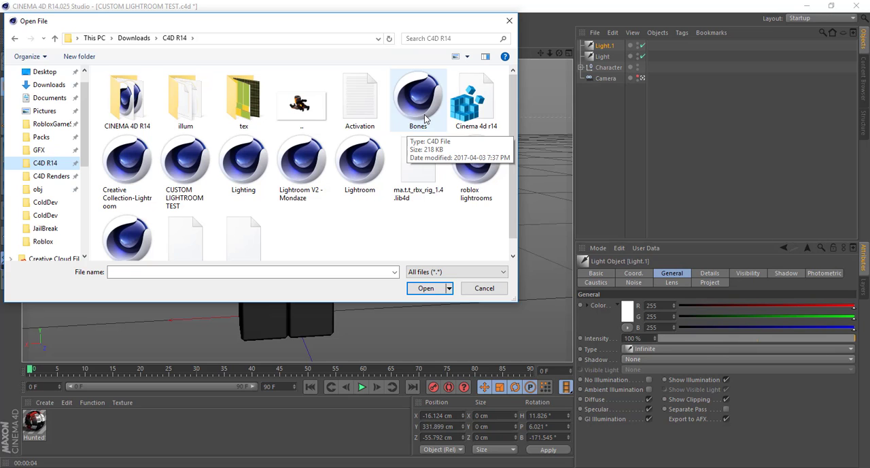
{"action": "double_click", "coordinate": [419, 102]}
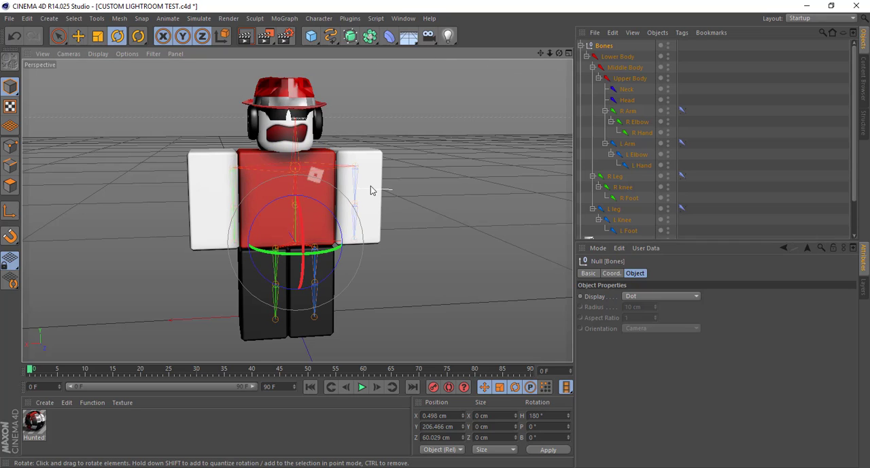
{"action": "left_click", "coordinate": [79, 36]}
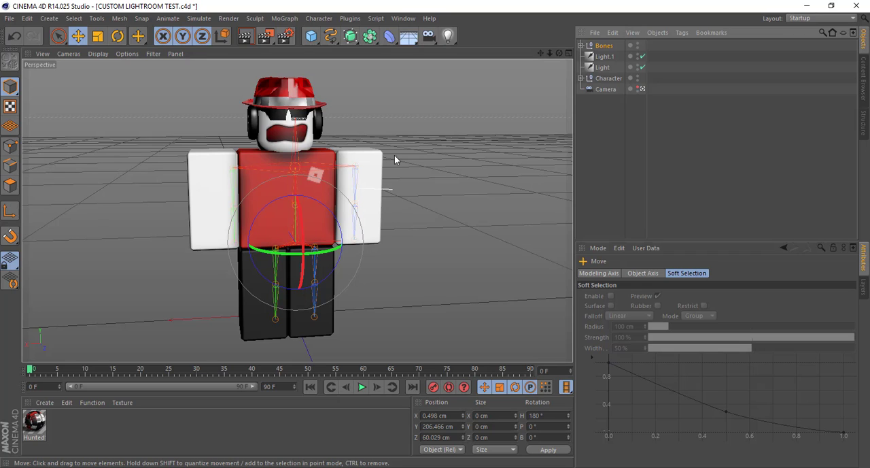
Move the Bones rig to about X 52 cm, Y 256 cm, Z 215 cm so it sits centred inside the character in the orthographic views
{"action": "left_click_drag", "start_coordinate": [295, 230], "coordinate": [400, 152]}
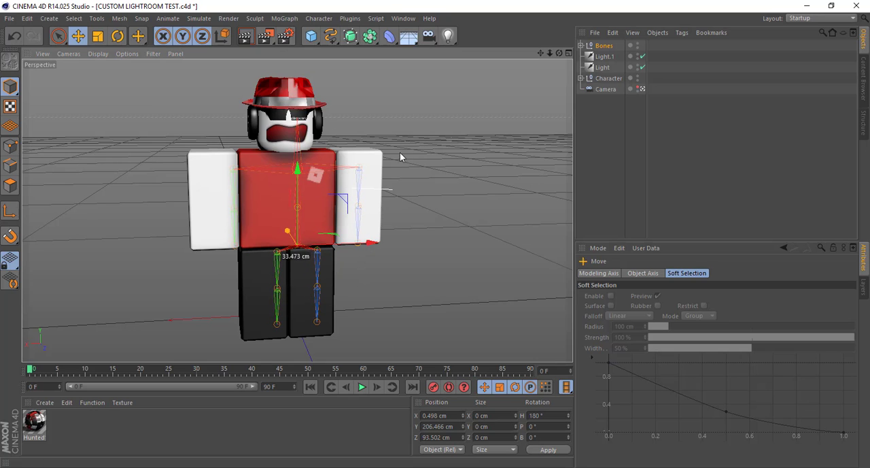
{"action": "left_click", "coordinate": [569, 53]}
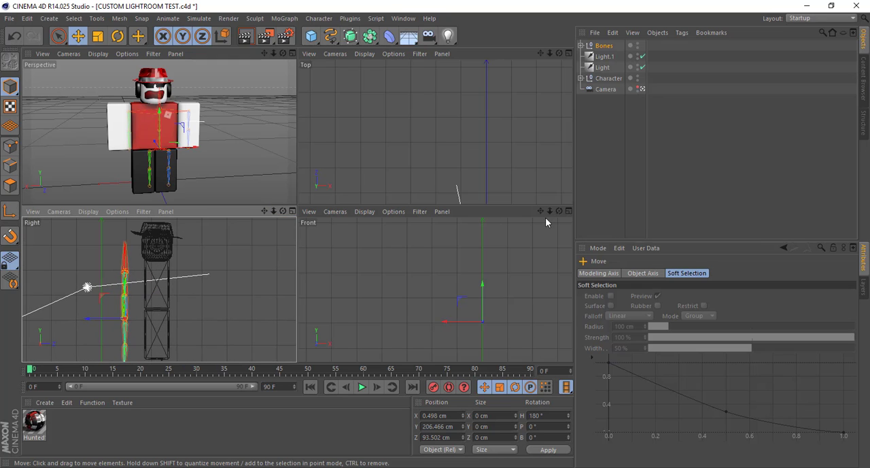
{"action": "left_click_drag", "start_coordinate": [540, 211], "coordinate": [518, 211]}
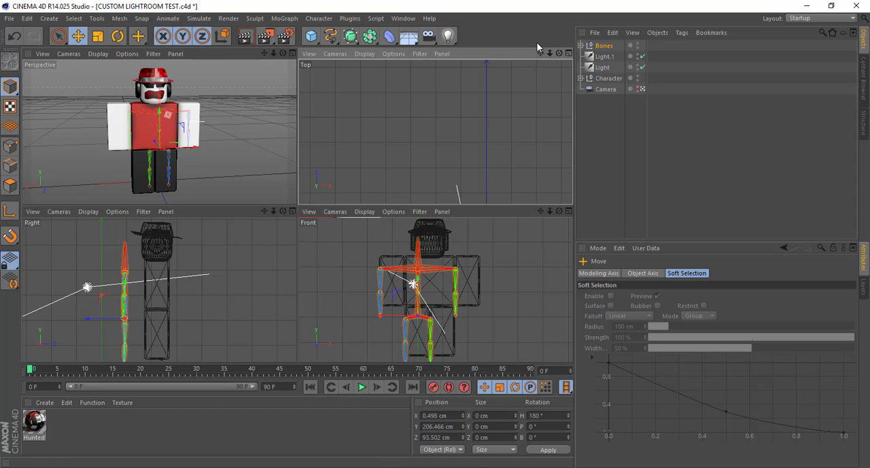
{"action": "left_click_drag", "start_coordinate": [540, 53], "coordinate": [468, 0]}
{"action": "left_click_drag", "start_coordinate": [100, 321], "coordinate": [126, 326]}
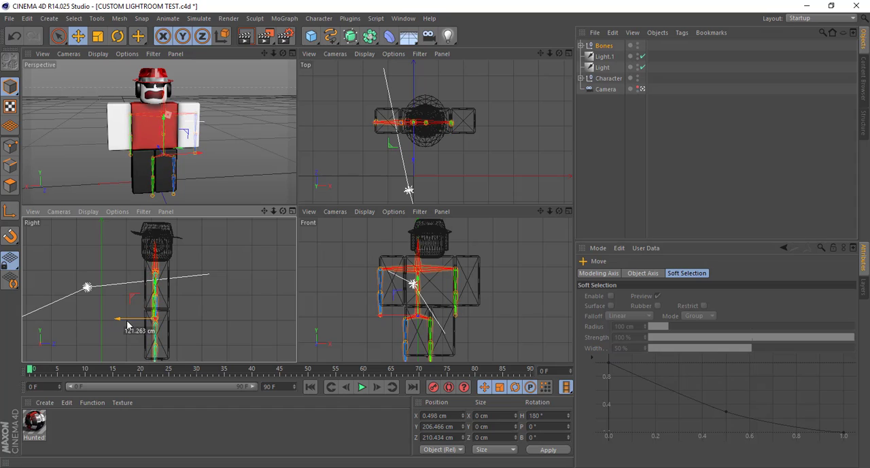
{"action": "left_click_drag", "start_coordinate": [162, 279], "coordinate": [162, 279]}
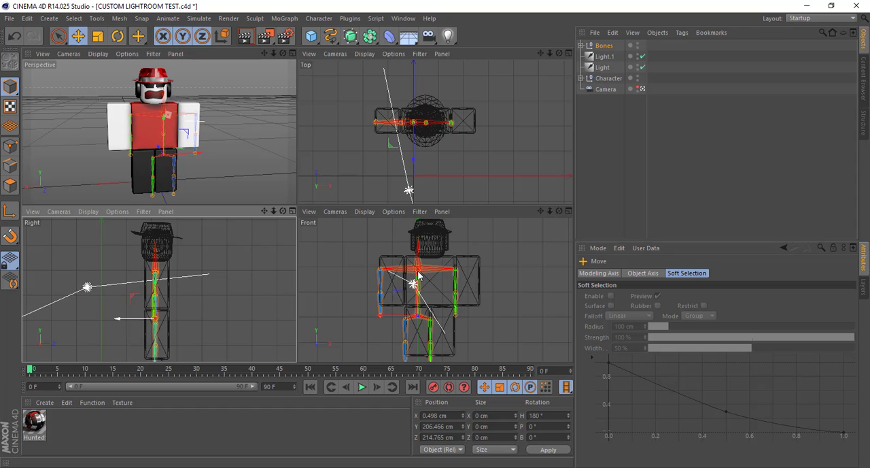
{"action": "left_click_drag", "start_coordinate": [419, 274], "coordinate": [420, 272]}
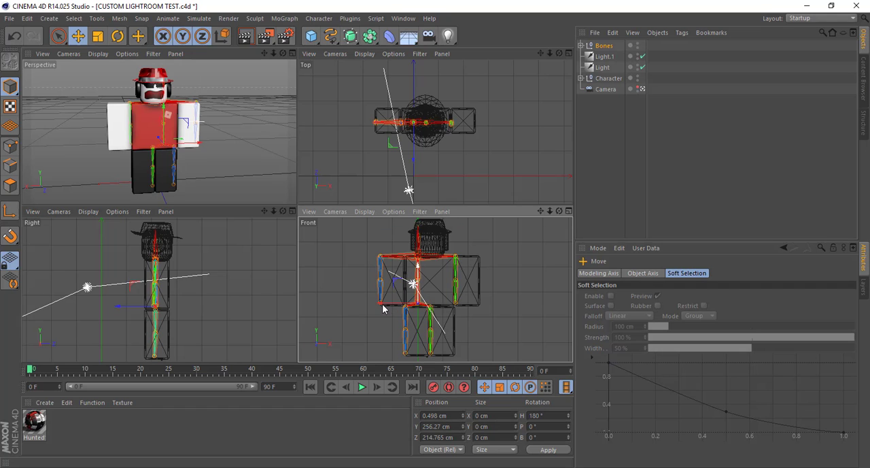
{"action": "left_click_drag", "start_coordinate": [388, 306], "coordinate": [400, 301]}
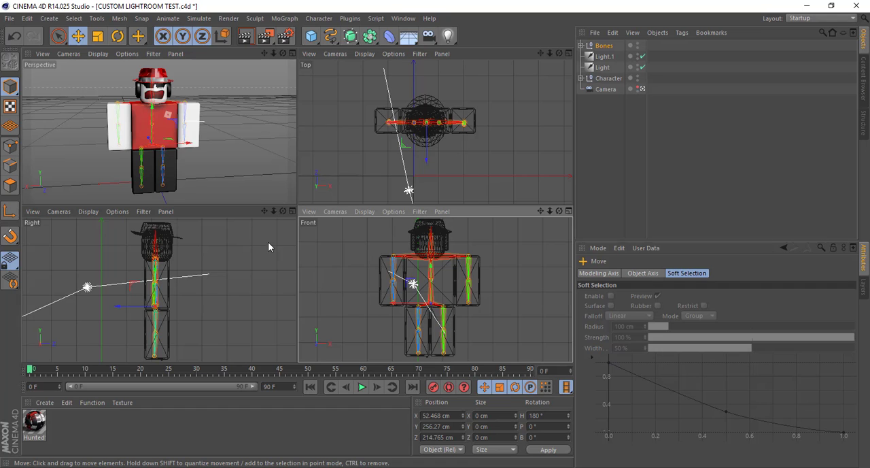
Maximize the perspective view, expand the Bones hierarchy and check which arm the R Arm joint sits in
{"action": "left_click", "coordinate": [292, 53]}
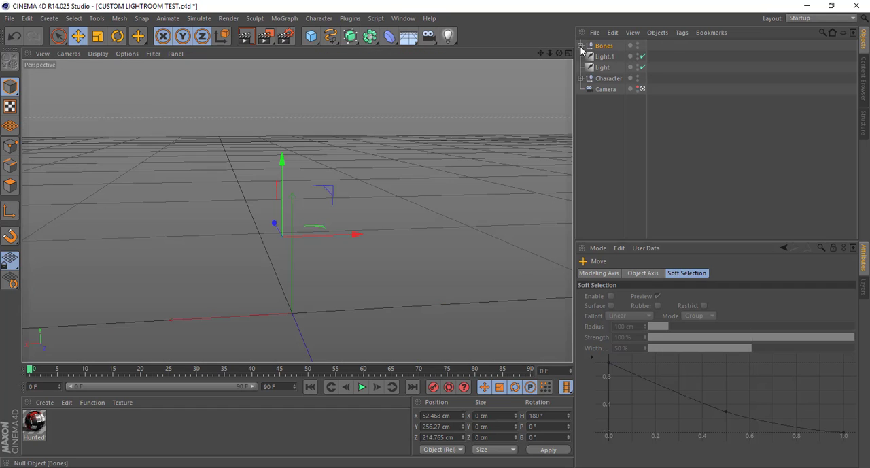
{"action": "left_click", "coordinate": [582, 45]}
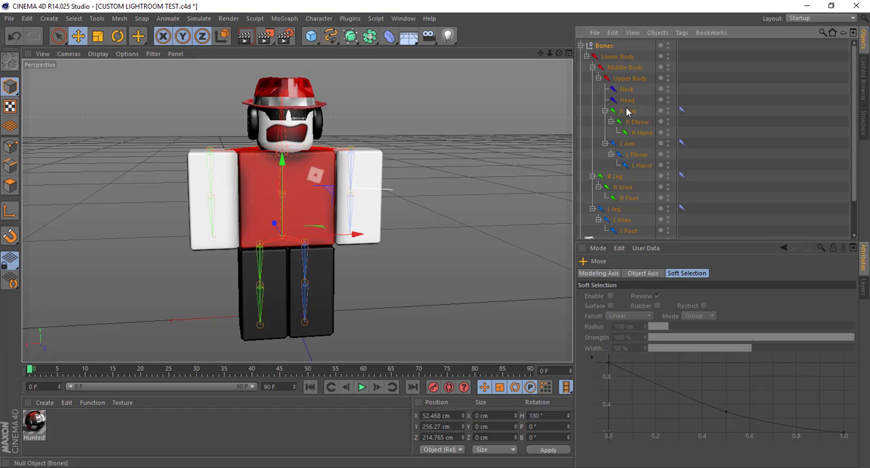
{"action": "left_click", "coordinate": [628, 111]}
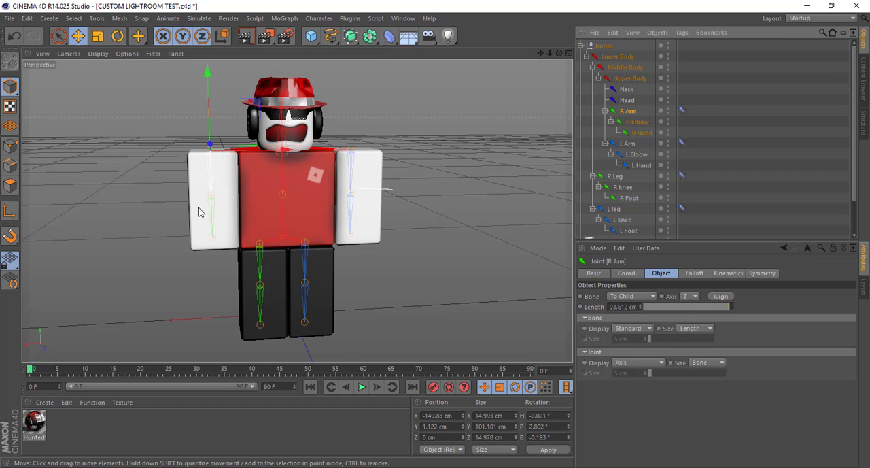
{"action": "mouse_move", "coordinate": [559, 53]}
{"action": "left_mouse_down"}
{"action": "mouse_move", "coordinate": [530, 59]}
{"action": "mouse_move", "coordinate": [561, 53]}
{"action": "left_mouse_up"}
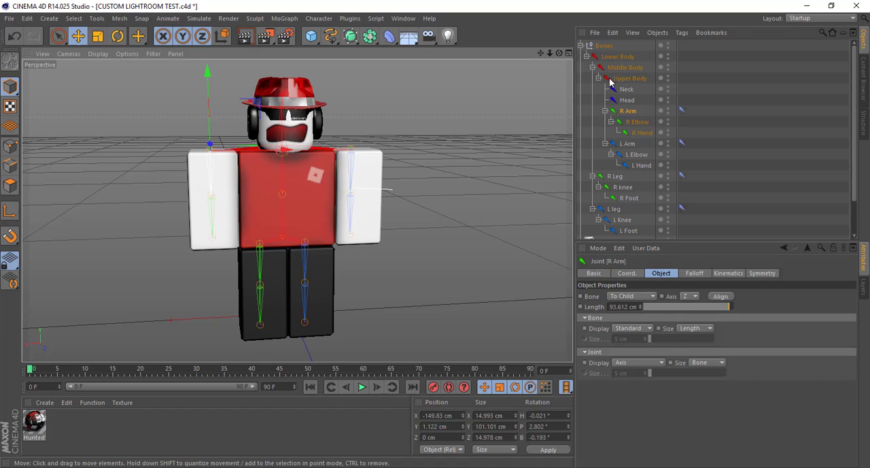
Try a heading of 0° on the Bones null and recheck the side of the R Arm joint
{"action": "left_click", "coordinate": [604, 45]}
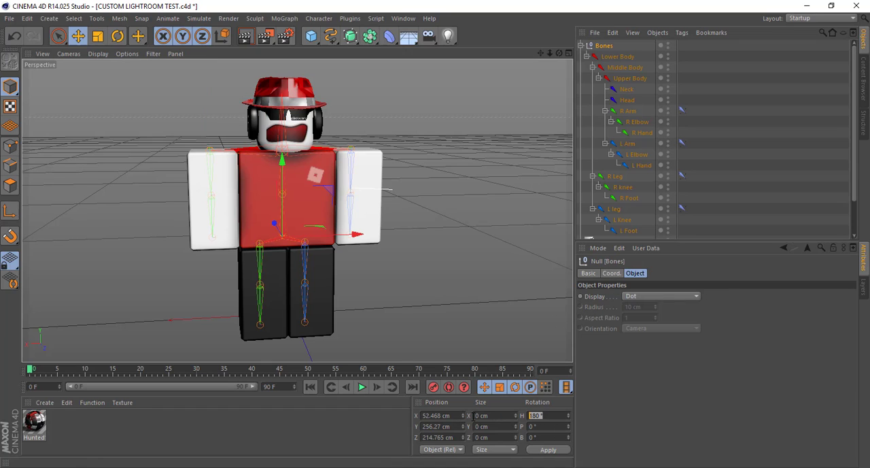
{"action": "left_click", "coordinate": [541, 415]}
{"action": "left_click", "coordinate": [556, 450]}
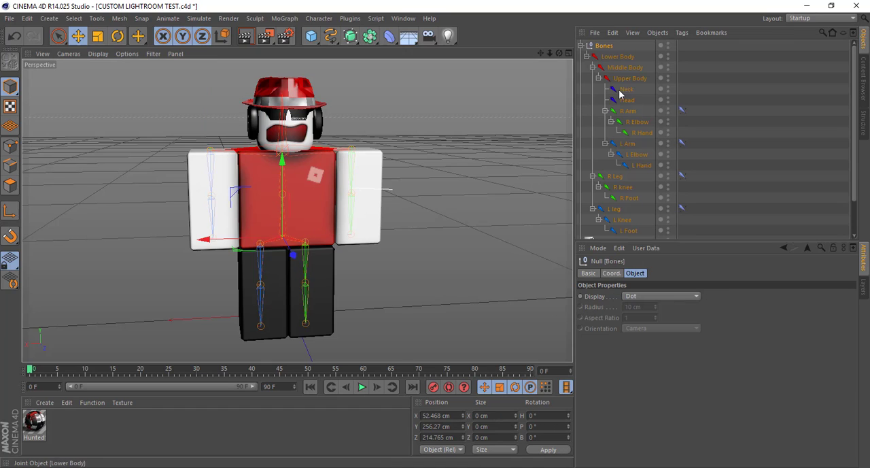
{"action": "left_click", "coordinate": [629, 113]}
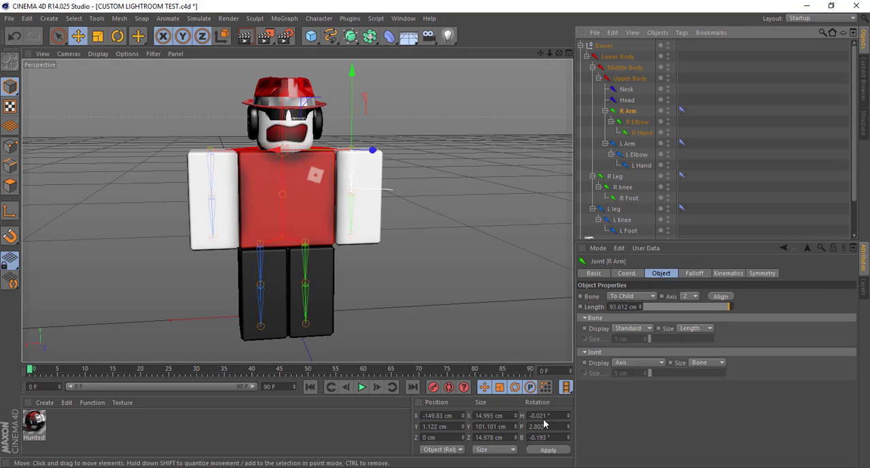
Set the Bones null's heading to 180° and make it a child of the Character null
{"action": "left_click", "coordinate": [604, 46]}
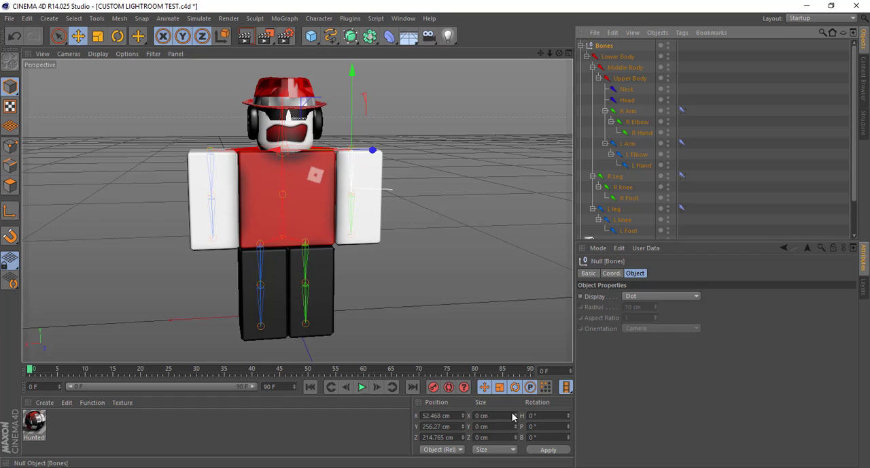
{"action": "left_click", "coordinate": [534, 414]}
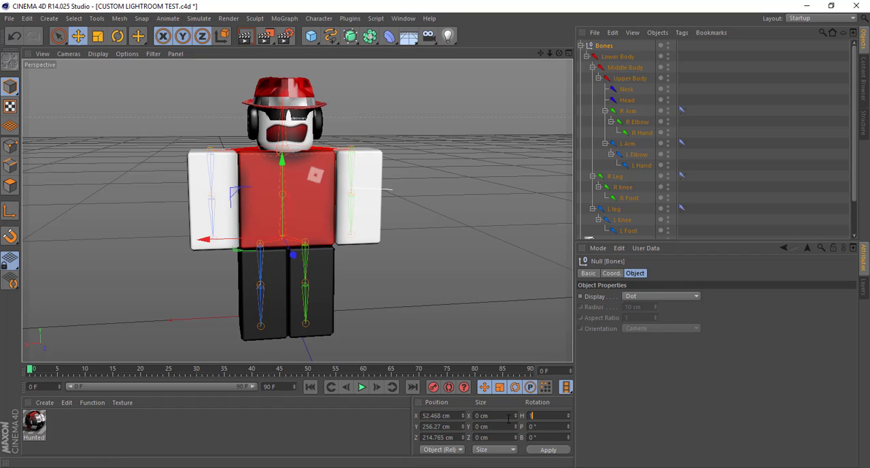
{"action": "left_click", "coordinate": [550, 450]}
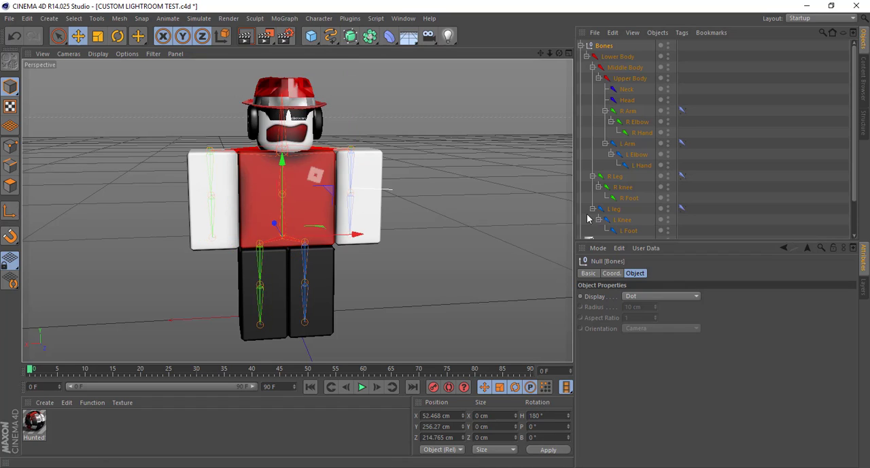
{"action": "left_click", "coordinate": [582, 46]}
{"action": "left_click_drag", "start_coordinate": [601, 47], "coordinate": [608, 79]}
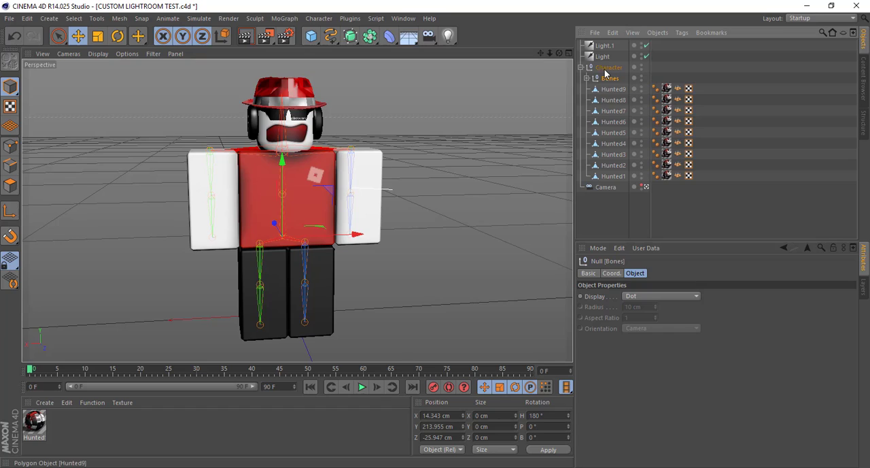
Reverse the normals of the torso, arm and leg meshes, Hunted9 through Hunted5
{"action": "left_click", "coordinate": [611, 90]}
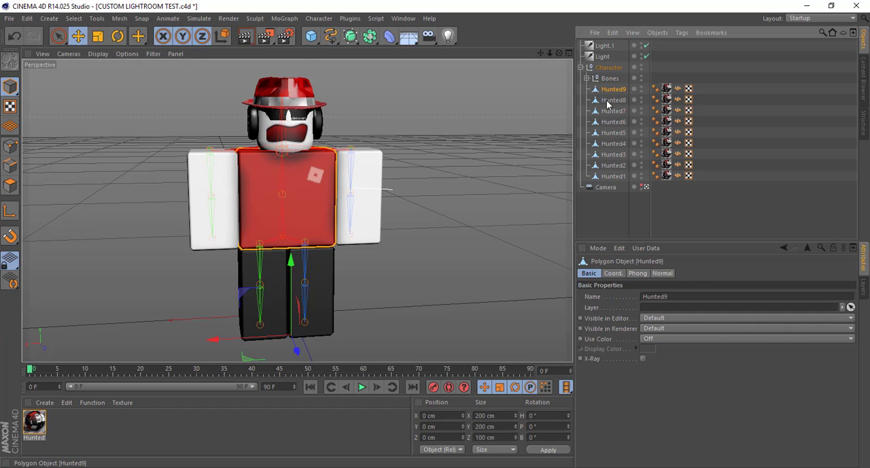
{"action": "left_click", "coordinate": [613, 100], "text": "ctrl"}
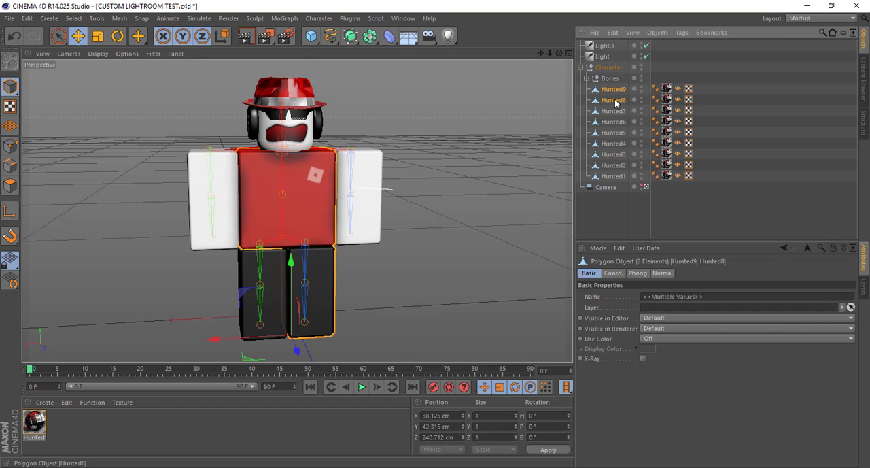
{"action": "left_click", "coordinate": [614, 112], "text": "ctrl"}
{"action": "left_click", "coordinate": [615, 122], "text": "ctrl"}
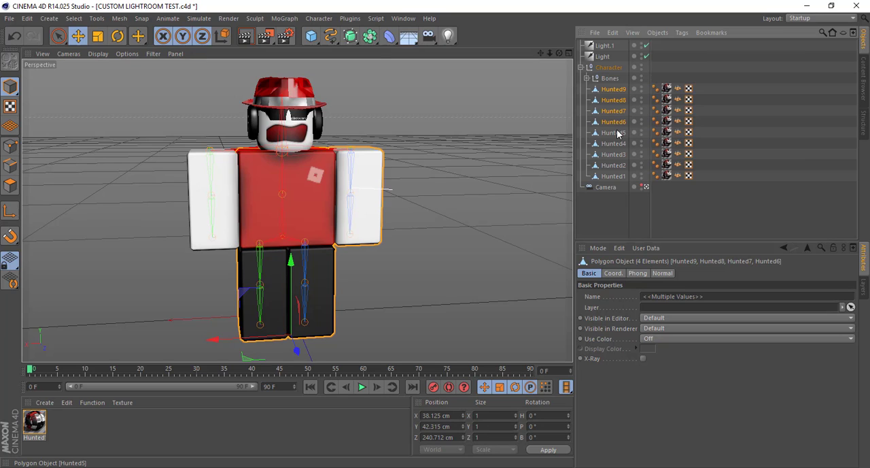
{"action": "left_click", "coordinate": [617, 133], "text": "ctrl"}
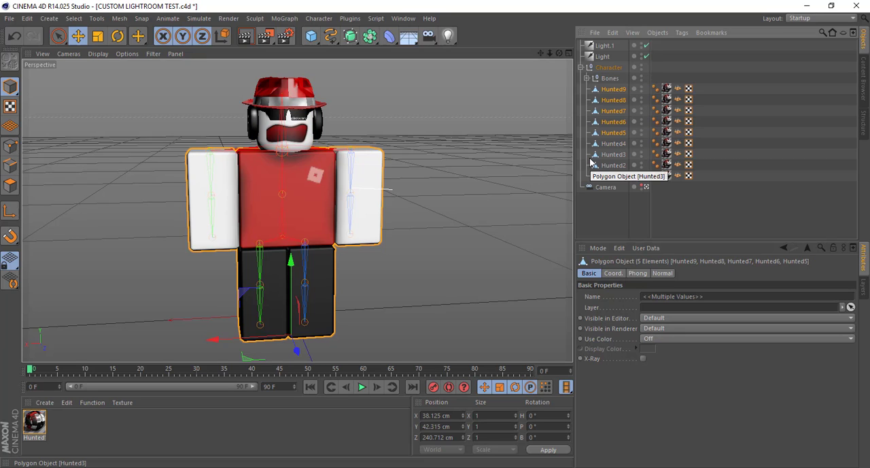
{"action": "key", "text": "u"}
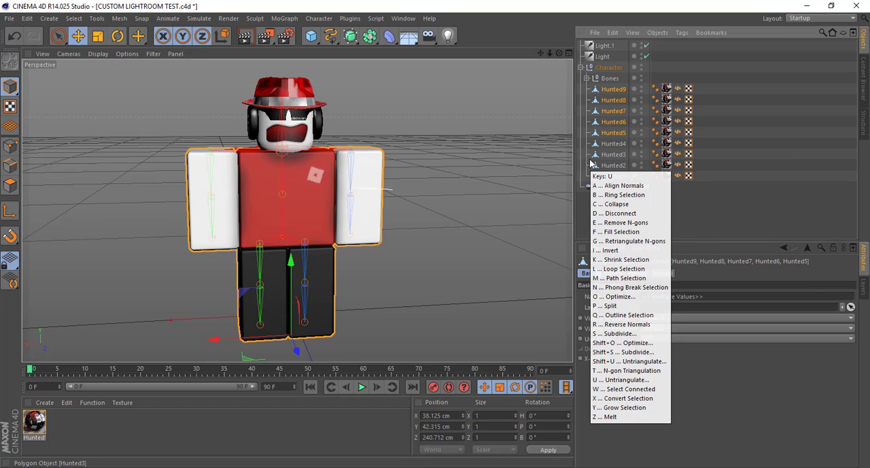
{"action": "key", "text": "u"}
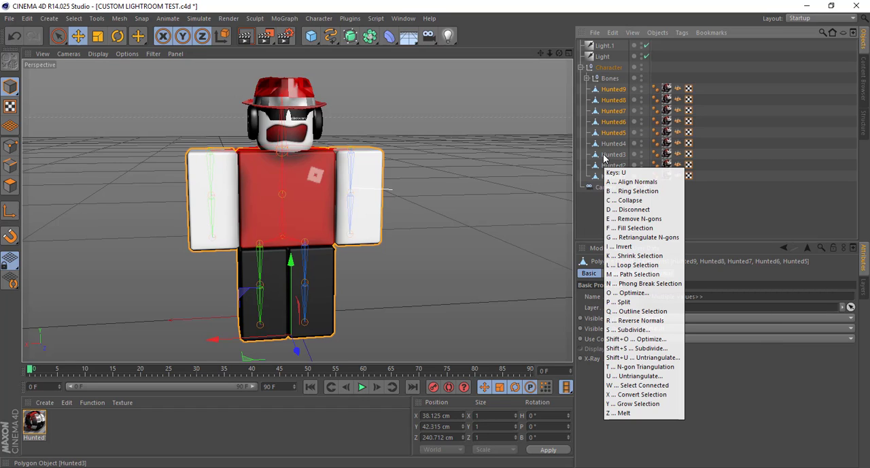
{"action": "key", "text": "r"}
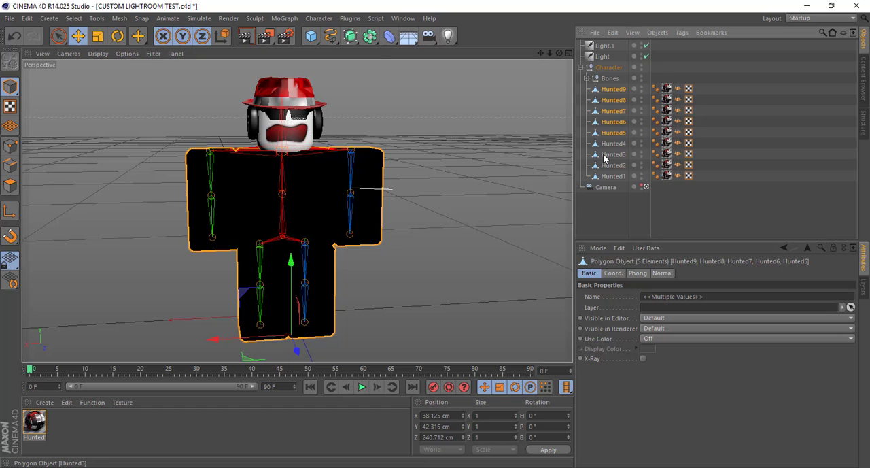
{"action": "key", "text": "u"}
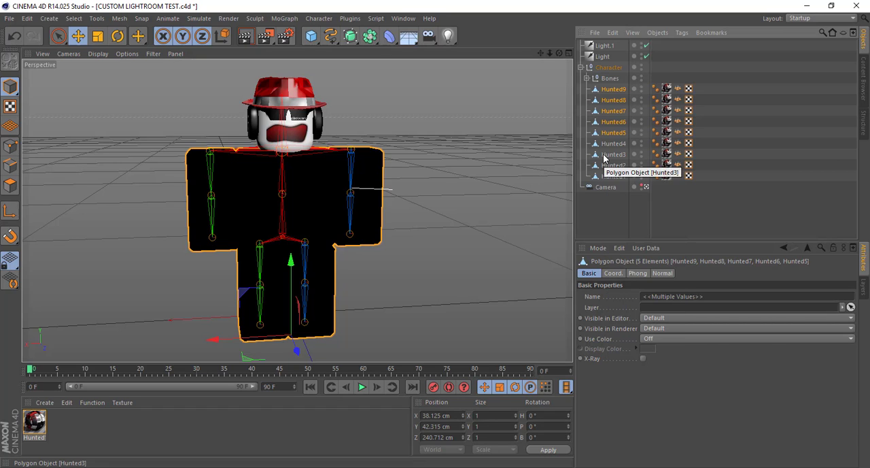
{"action": "key", "text": "u"}
{"action": "key", "text": "u"}
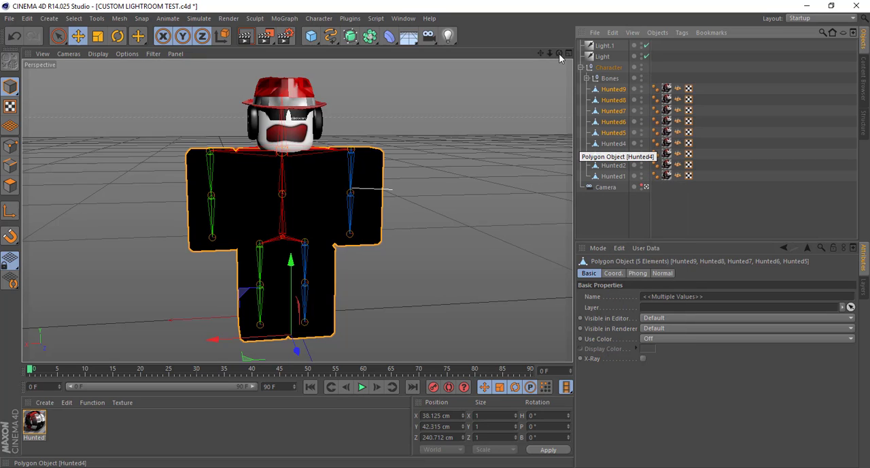
{"action": "mouse_move", "coordinate": [559, 53]}
{"action": "left_mouse_down"}
{"action": "mouse_move", "coordinate": [297, 210]}
{"action": "mouse_move", "coordinate": [555, 53]}
{"action": "left_mouse_up"}
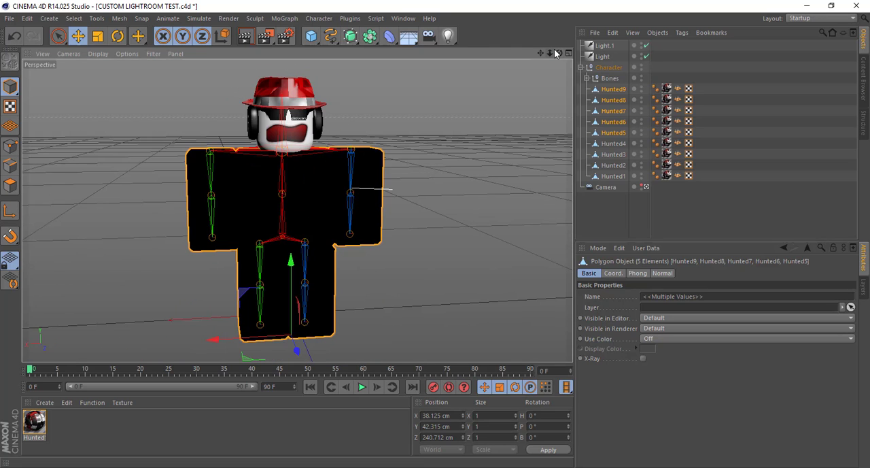
Delete the Normal tags from the meshes Hunted9 through Hunted5
{"action": "left_click", "coordinate": [677, 132]}
{"action": "left_click", "coordinate": [677, 91], "text": "shift"}
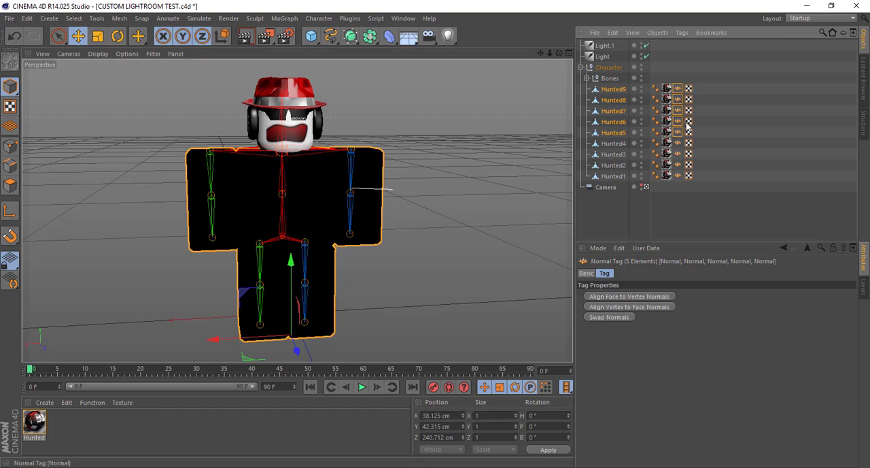
{"action": "key", "text": "Delete"}
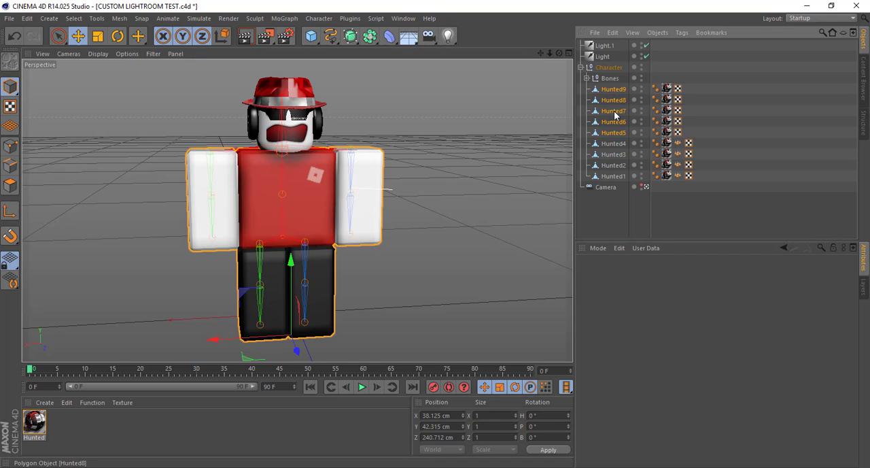
Try reversing the normals of the head mesh Hunted4 and deleting its Normal tag
{"action": "left_click", "coordinate": [616, 146]}
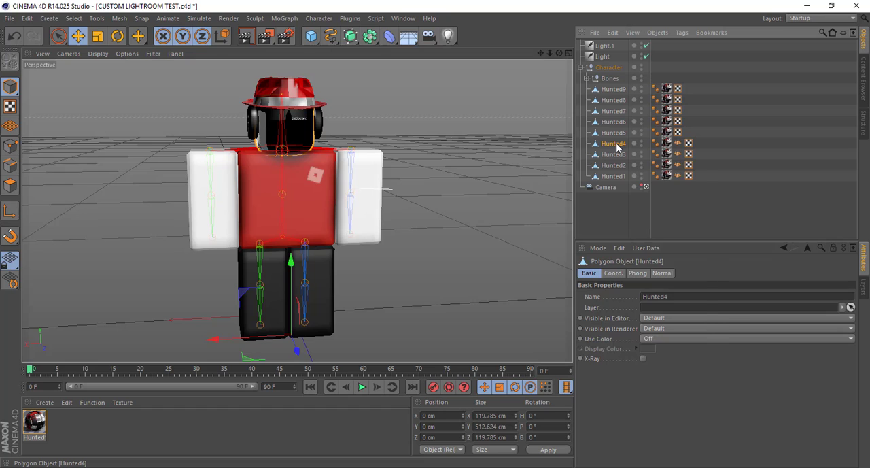
{"action": "left_click", "coordinate": [677, 144]}
{"action": "key", "text": "Delete"}
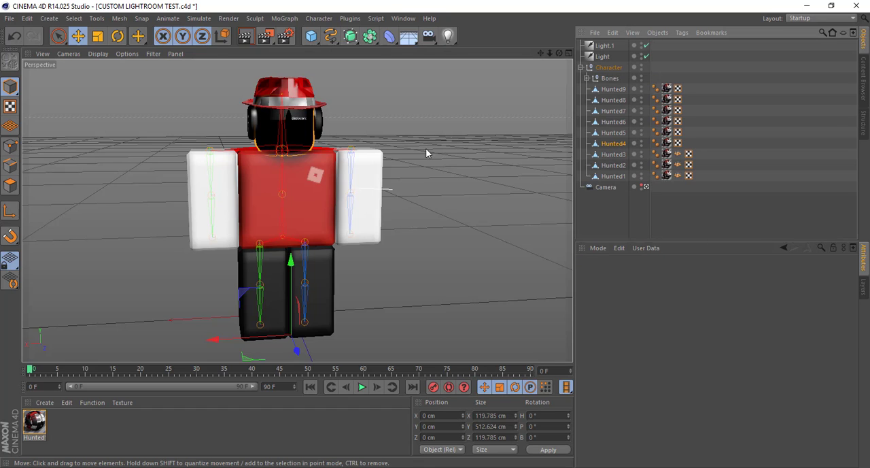
{"action": "scroll", "coordinate": [290, 129], "scroll_direction": "up", "scroll_amount": 10}
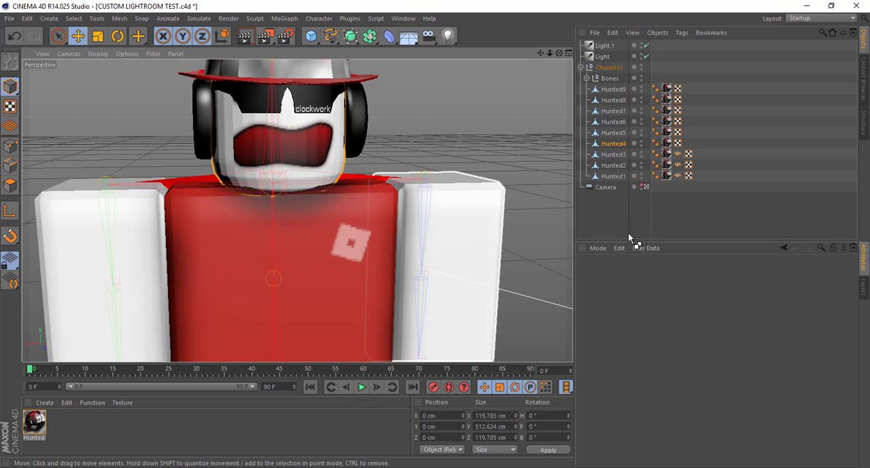
Undo the Normal tag deletion on the head mesh Hunted4 and restore the previous close-up view
{"action": "key", "text": "ctrl+z"}
{"action": "left_click_drag", "start_coordinate": [550, 53], "coordinate": [507, 53]}
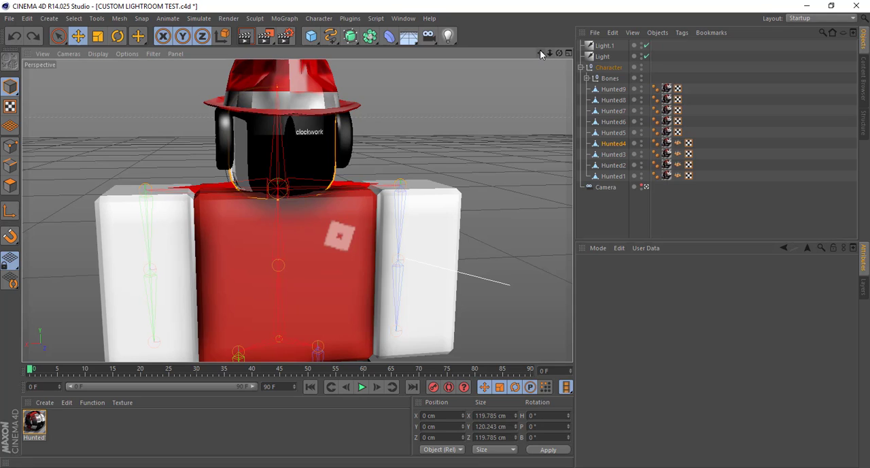
{"action": "key", "text": "ctrl+shift+z"}
{"action": "key", "text": "ctrl+shift+z"}
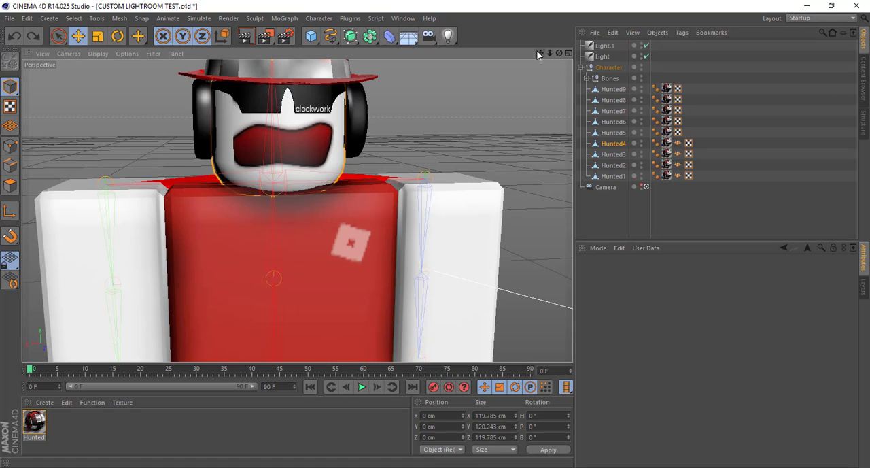
{"action": "left_click", "coordinate": [504, 103]}
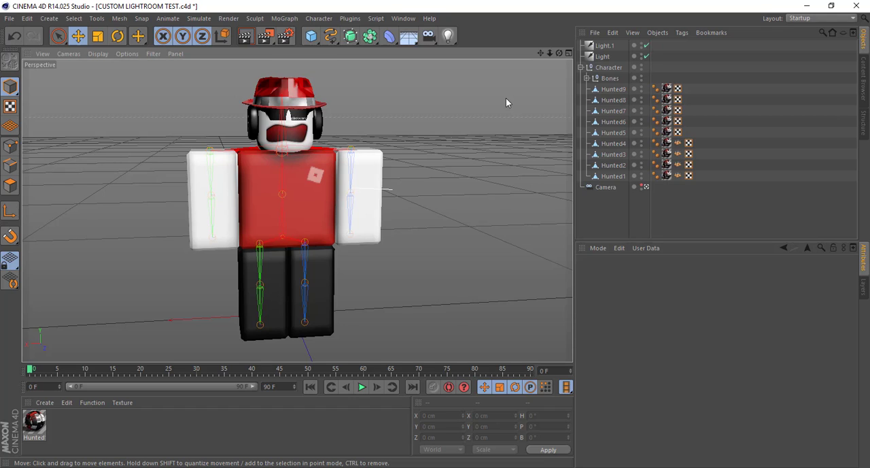
{"action": "key", "text": "ctrl+shift+z"}
{"action": "key", "text": "ctrl+shift+y"}
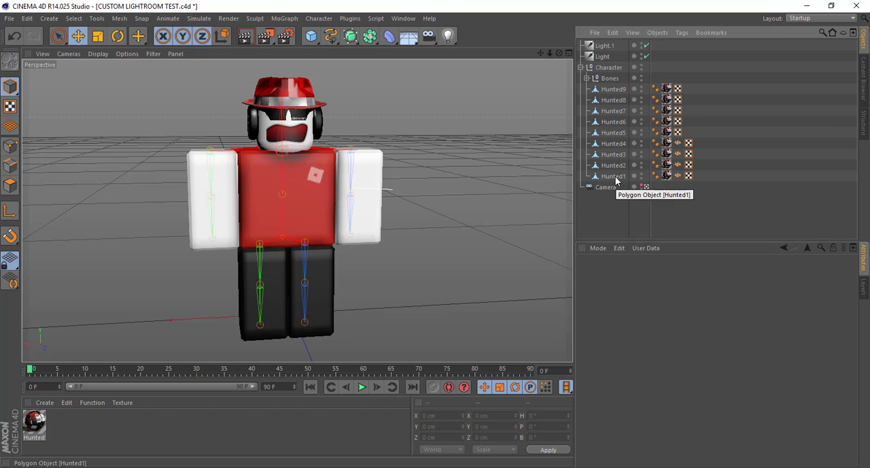
Expand the Bones hierarchy, and test the R Arm joint by rotating it and undoing the rotation
{"action": "left_click", "coordinate": [587, 78]}
{"action": "left_click", "coordinate": [629, 145]}
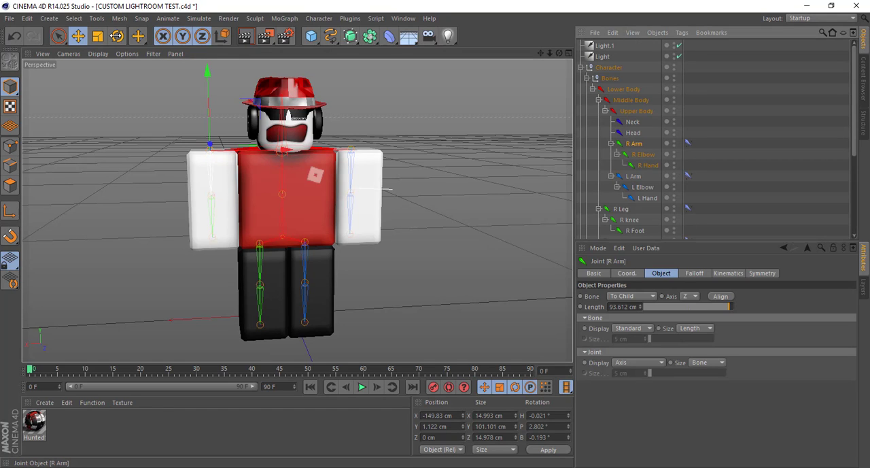
{"action": "left_click", "coordinate": [117, 36]}
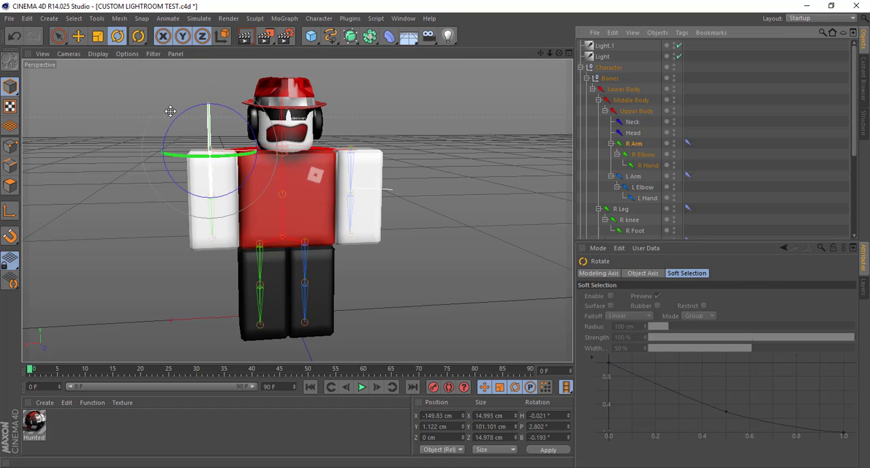
{"action": "left_click_drag", "start_coordinate": [190, 88], "coordinate": [194, 83]}
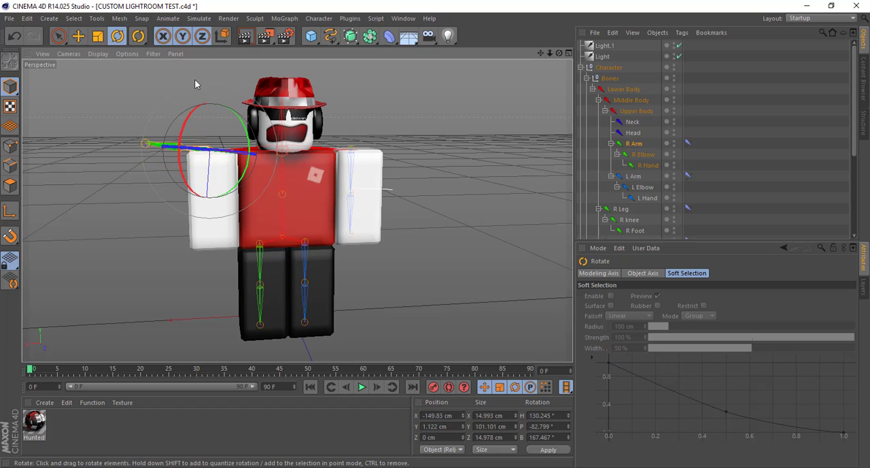
{"action": "key", "text": "ctrl+z"}
Bind the hat mesh Hunted1 to the Head joint
{"action": "scroll", "coordinate": [714, 151], "scroll_direction": "down", "scroll_amount": 4}
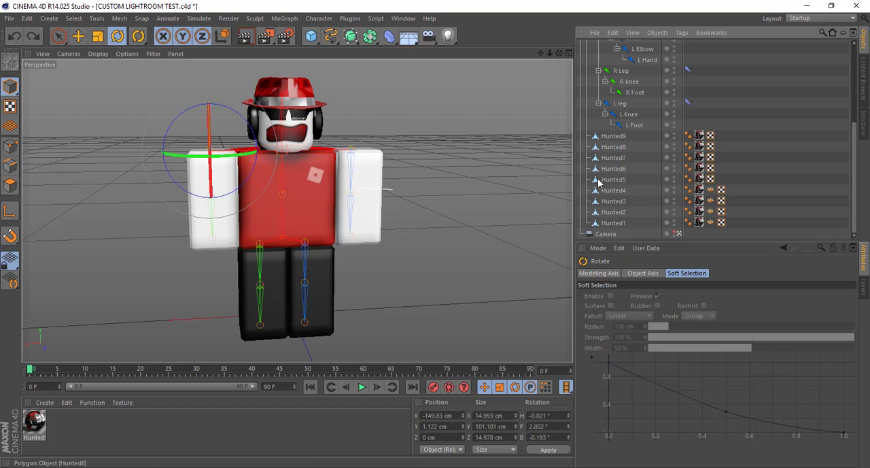
{"action": "left_click", "coordinate": [614, 224]}
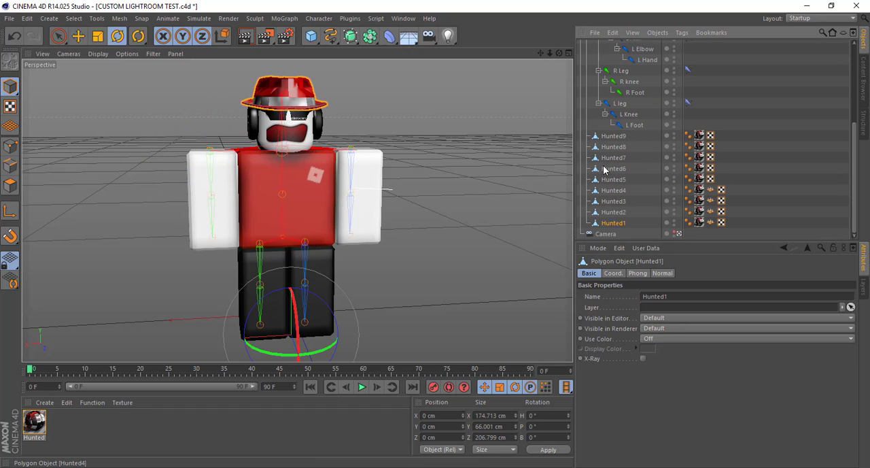
{"action": "scroll", "coordinate": [629, 189], "scroll_direction": "up", "scroll_amount": 4}
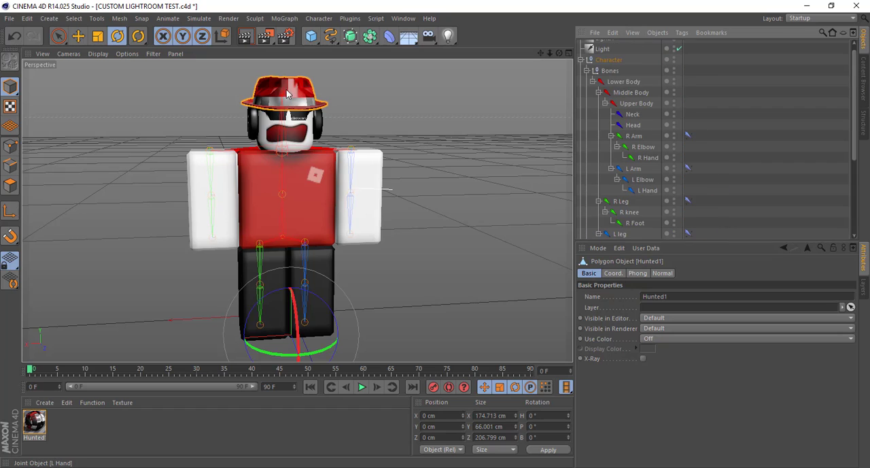
{"action": "left_click", "coordinate": [631, 126], "text": "ctrl"}
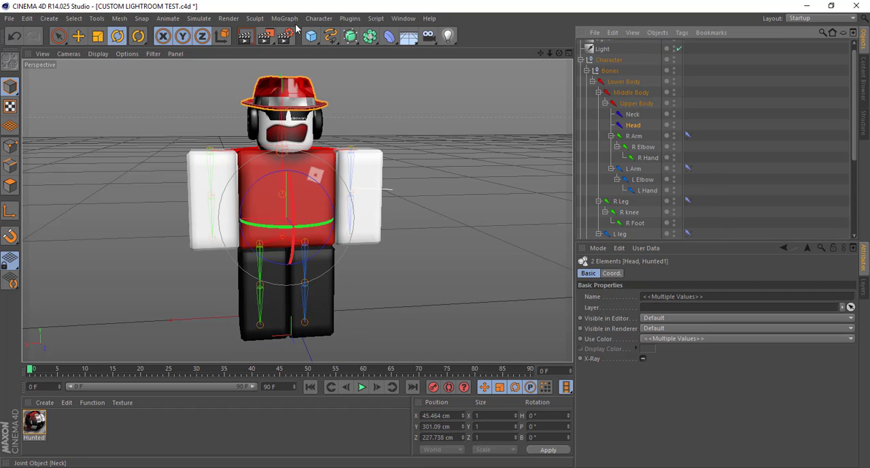
{"action": "left_click", "coordinate": [318, 18]}
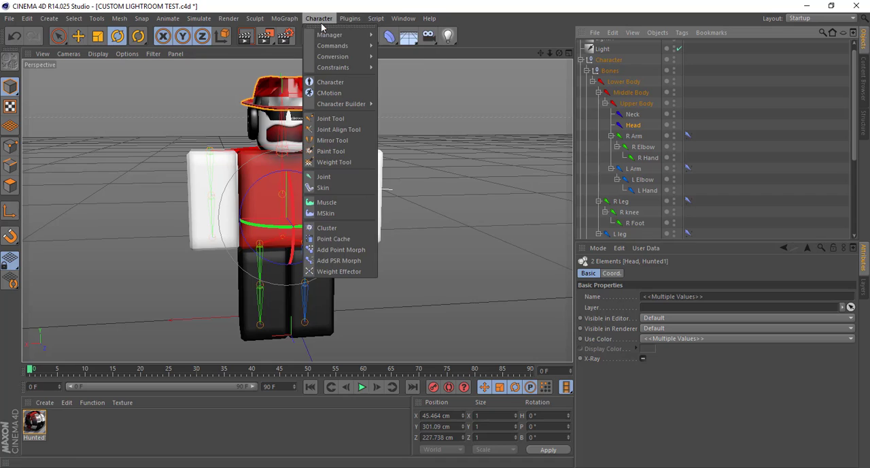
{"action": "mouse_move", "coordinate": [359, 48]}
{"action": "left_click", "coordinate": [397, 60]}
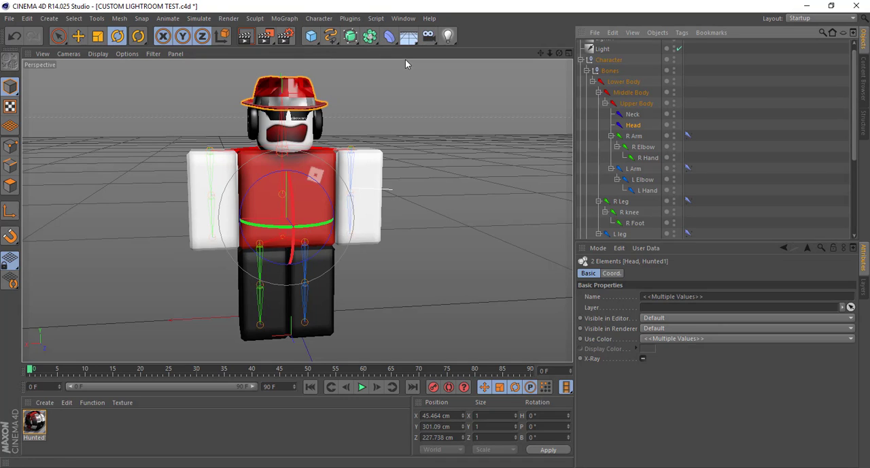
Review the Bind command and examine the Skin object and Weight tag on the hat mesh Hunted1
{"action": "left_click", "coordinate": [319, 18]}
{"action": "mouse_move", "coordinate": [343, 46]}
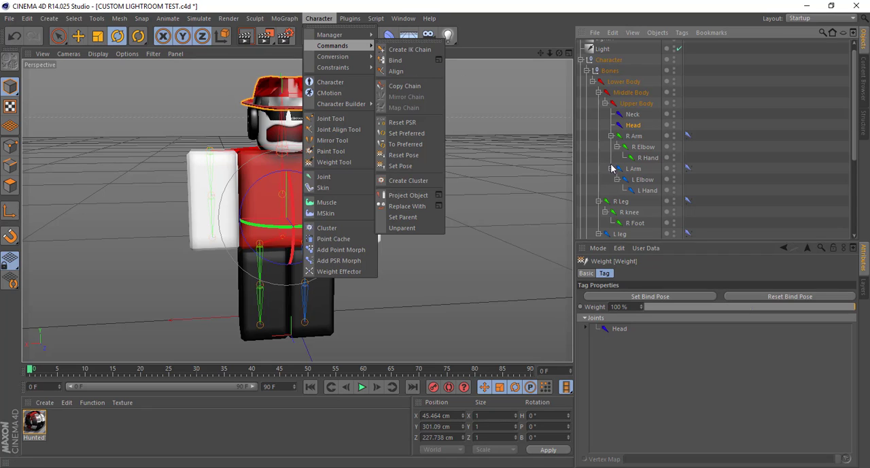
{"action": "left_click", "coordinate": [753, 201]}
{"action": "scroll", "coordinate": [752, 204], "scroll_direction": "down", "scroll_amount": 4}
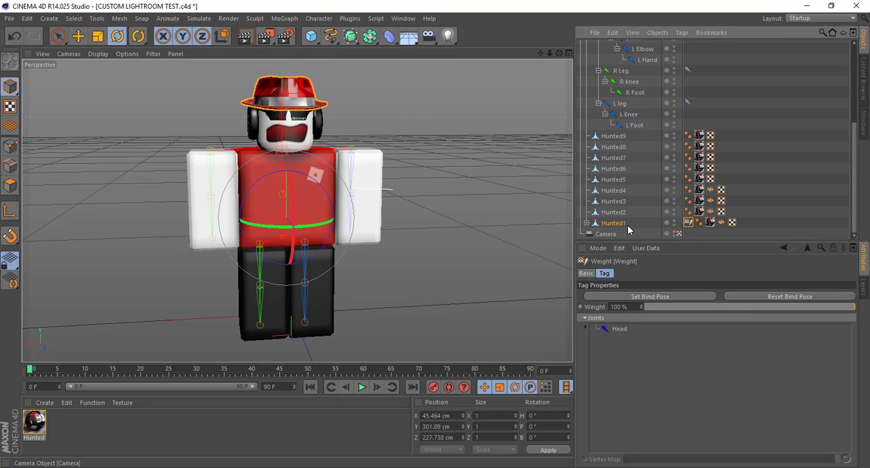
{"action": "left_click", "coordinate": [587, 224]}
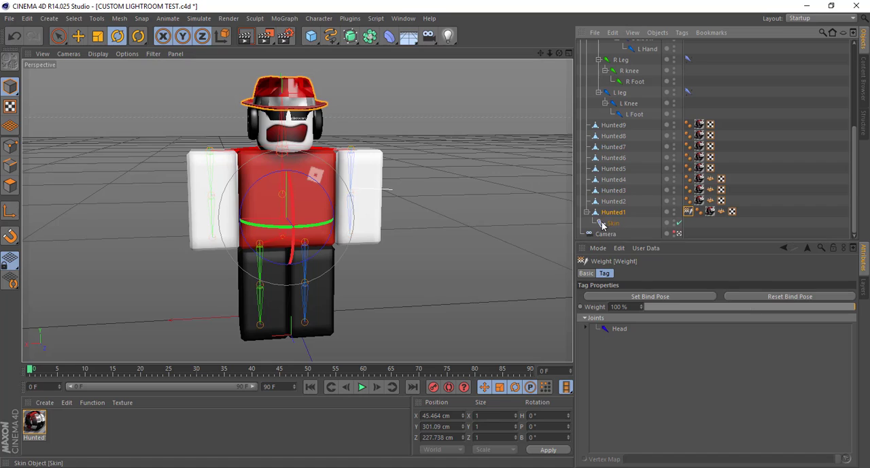
{"action": "left_click", "coordinate": [587, 213]}
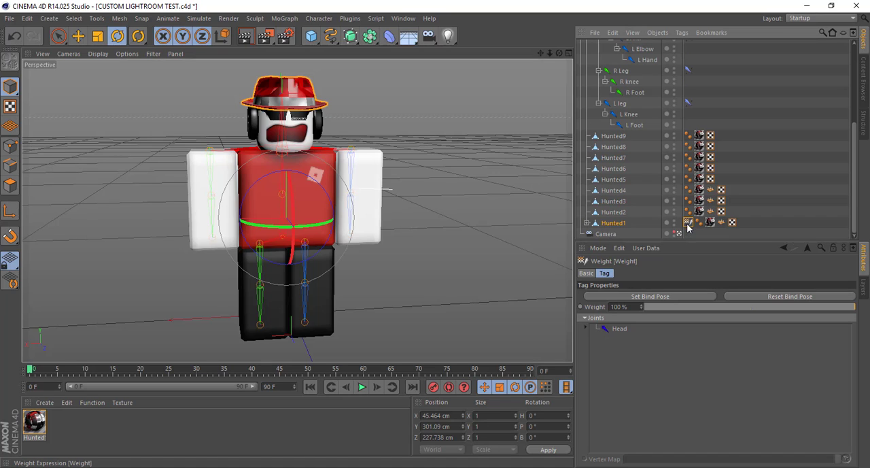
{"action": "scroll", "coordinate": [621, 214], "scroll_direction": "up", "scroll_amount": 5}
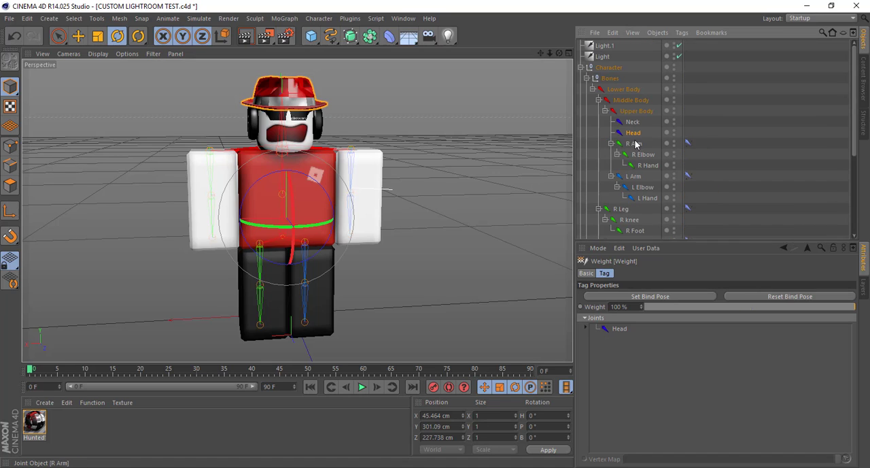
Test the hat's binding by rotating the Head joint, and undo the rotation
{"action": "left_click", "coordinate": [634, 134]}
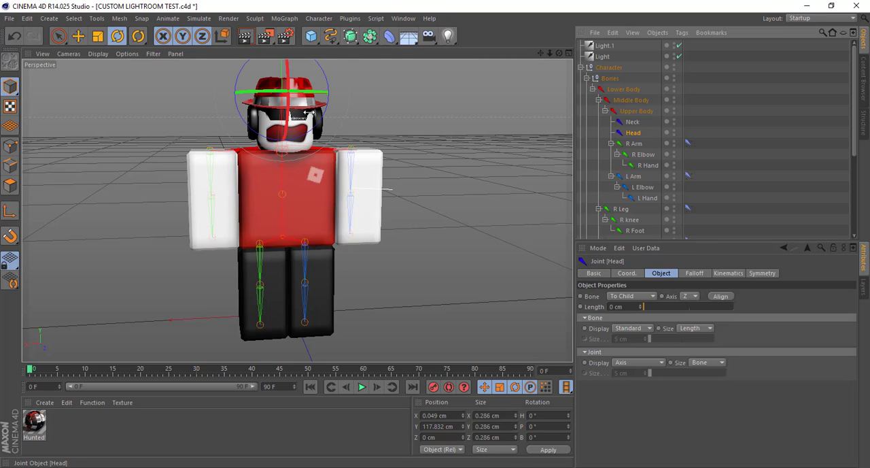
{"action": "left_click_drag", "start_coordinate": [284, 122], "coordinate": [319, 119]}
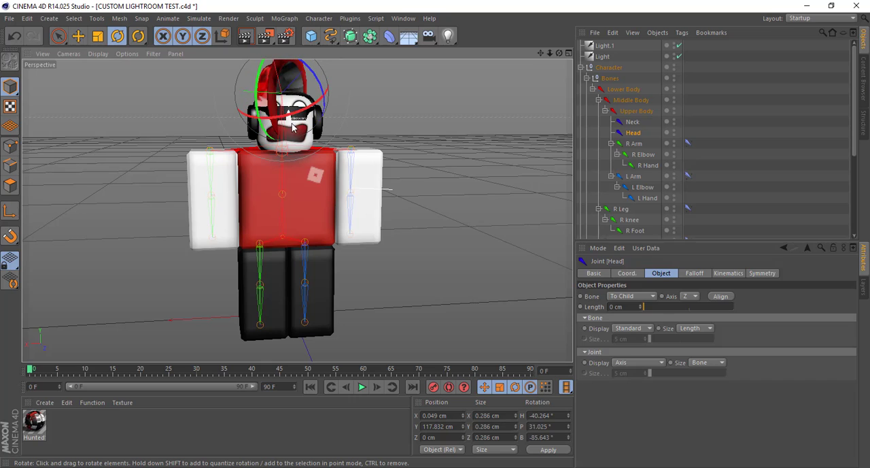
{"action": "key", "text": "ctrl+z"}
Delete the Skin object and the Weight tag from the hat mesh Hunted1
{"action": "scroll", "coordinate": [732, 189], "scroll_direction": "down", "scroll_amount": 4}
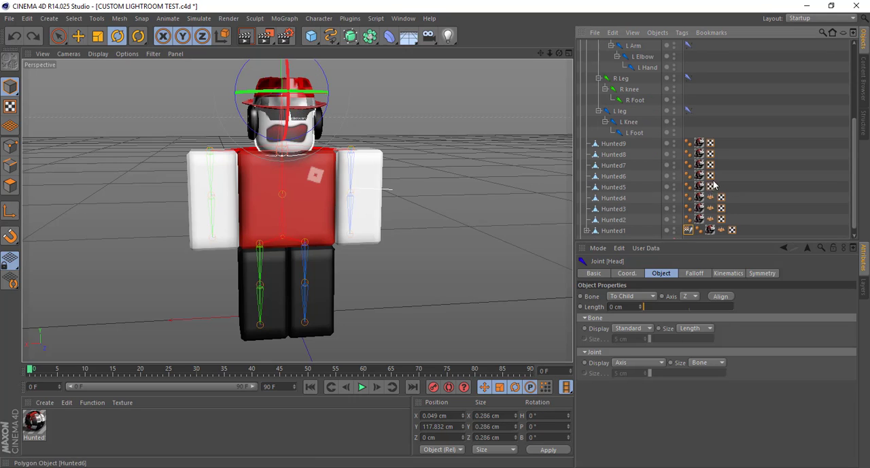
{"action": "left_click", "coordinate": [617, 220], "text": "ctrl"}
{"action": "scroll", "coordinate": [636, 200], "scroll_direction": "up", "scroll_amount": 4}
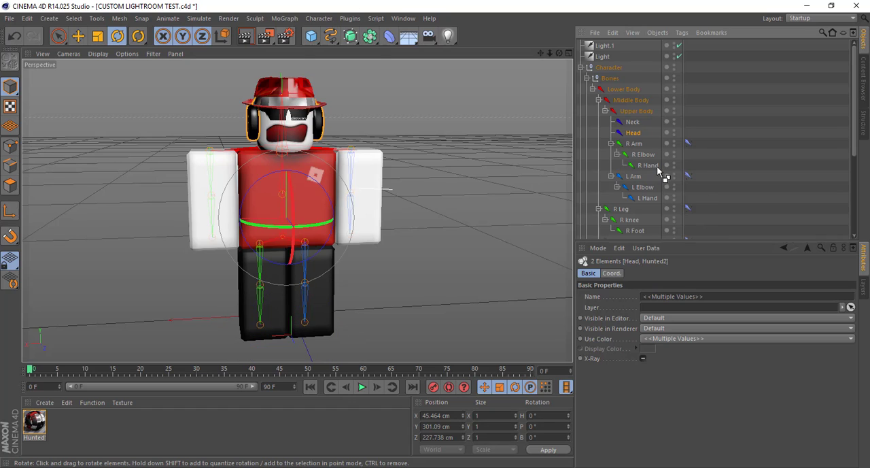
{"action": "scroll", "coordinate": [657, 166], "scroll_direction": "down", "scroll_amount": 4}
{"action": "left_click", "coordinate": [587, 224]}
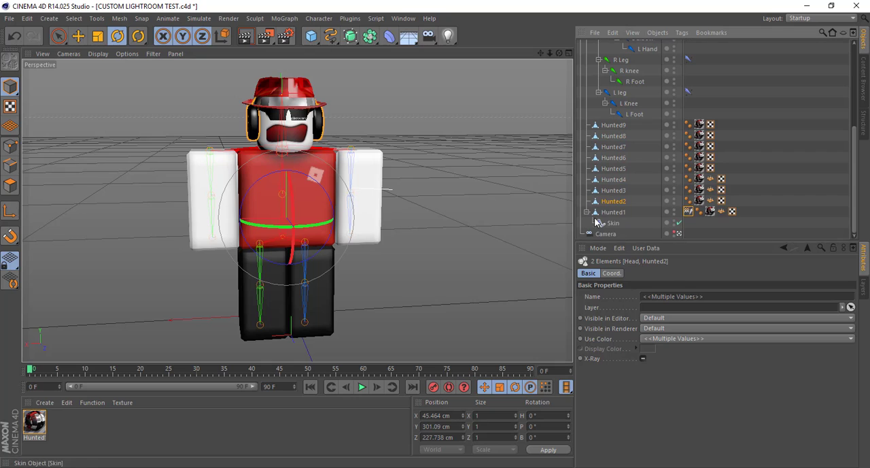
{"action": "left_click", "coordinate": [653, 224]}
{"action": "key", "text": "Delete"}
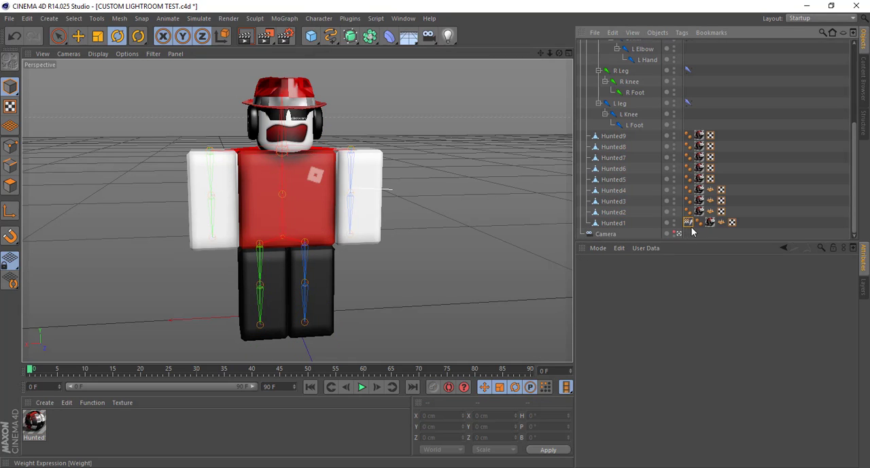
{"action": "left_click", "coordinate": [689, 223]}
{"action": "key", "text": "Delete"}
Bind the hat mesh Hunted1 to the Head joint again
{"action": "left_click", "coordinate": [616, 226]}
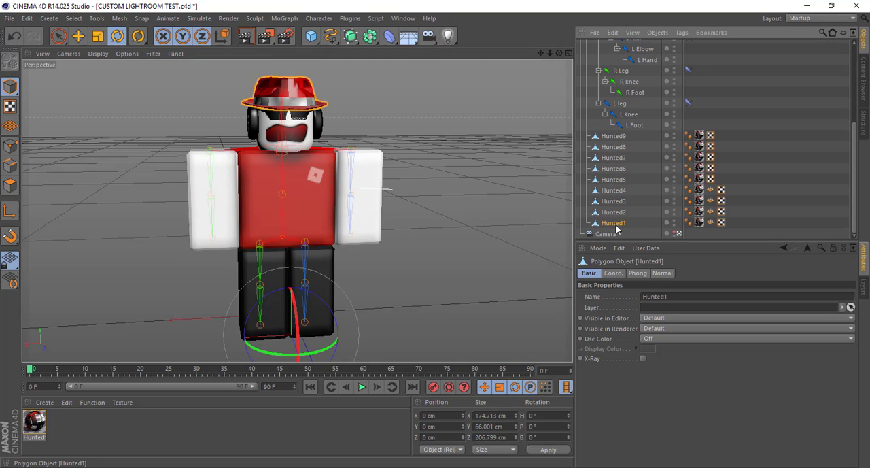
{"action": "scroll", "coordinate": [618, 204], "scroll_direction": "up", "scroll_amount": 5}
{"action": "left_click", "coordinate": [633, 132], "text": "ctrl"}
{"action": "left_click", "coordinate": [318, 19]}
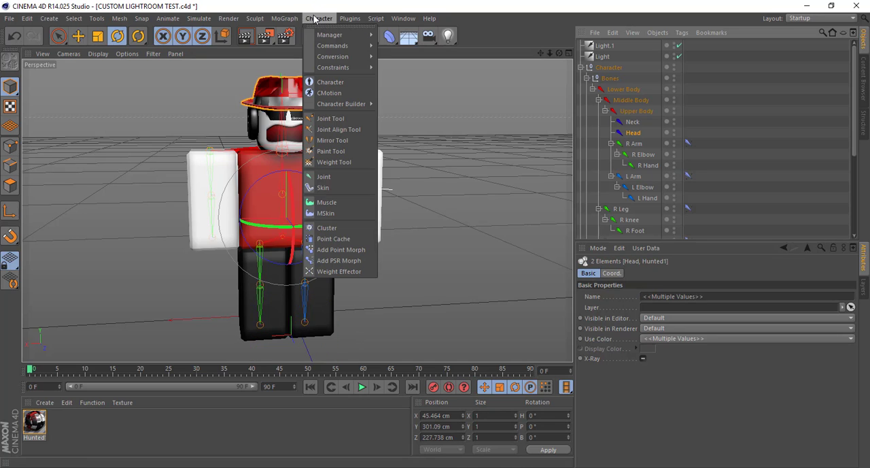
{"action": "mouse_move", "coordinate": [340, 35]}
{"action": "left_click", "coordinate": [405, 62]}
Check the renewed hat binding by rotating the Head joint, and undo the rotation
{"action": "left_click", "coordinate": [633, 133]}
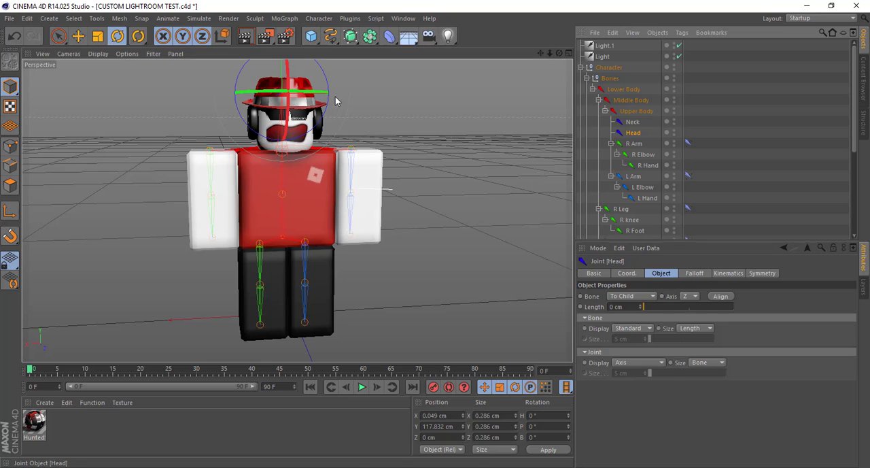
{"action": "left_click_drag", "start_coordinate": [329, 87], "coordinate": [331, 72]}
{"action": "key", "text": "ctrl+z"}
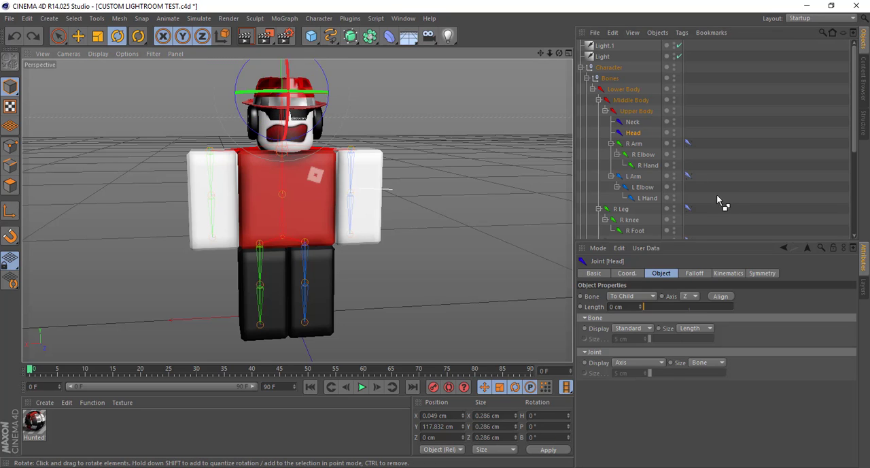
Bind the headphones mesh Hunted2 to the Head joint
{"action": "scroll", "coordinate": [717, 197], "scroll_direction": "down", "scroll_amount": 5}
{"action": "left_click", "coordinate": [604, 202]}
{"action": "scroll", "coordinate": [636, 136], "scroll_direction": "up", "scroll_amount": 5}
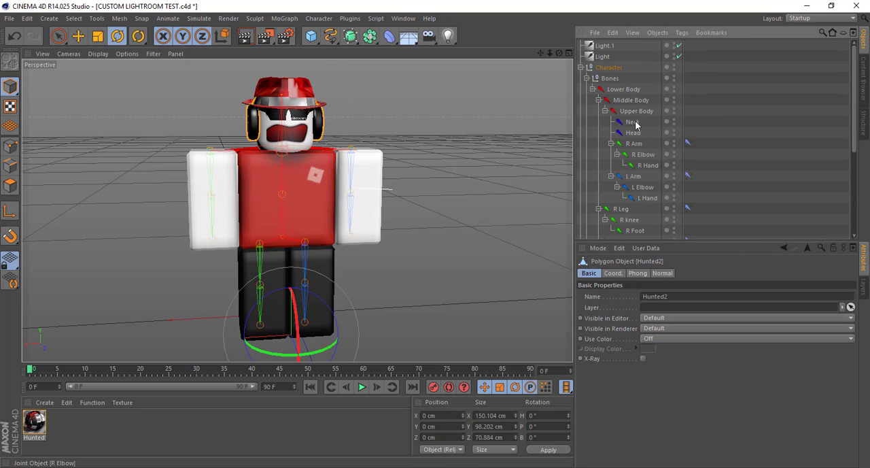
{"action": "left_click", "coordinate": [633, 133], "text": "ctrl"}
{"action": "left_click", "coordinate": [319, 18]}
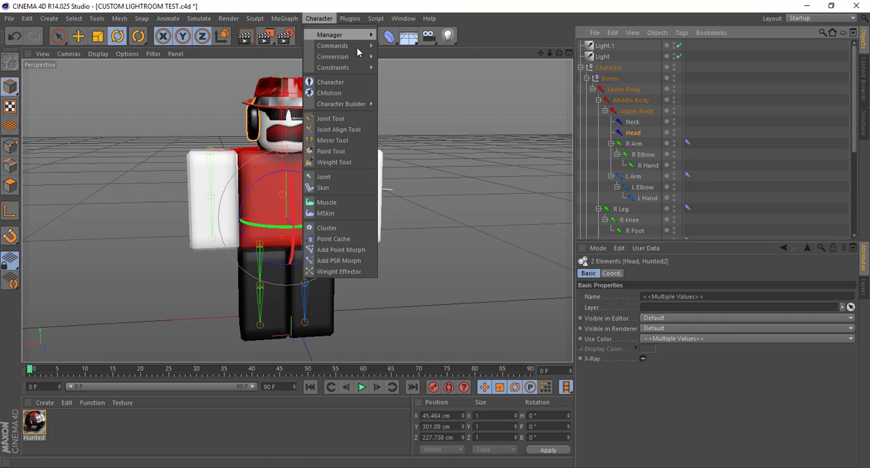
{"action": "left_click", "coordinate": [401, 60]}
Bind the face mask mesh Hunted3 to the Head joint
{"action": "scroll", "coordinate": [636, 195], "scroll_direction": "down", "scroll_amount": 5}
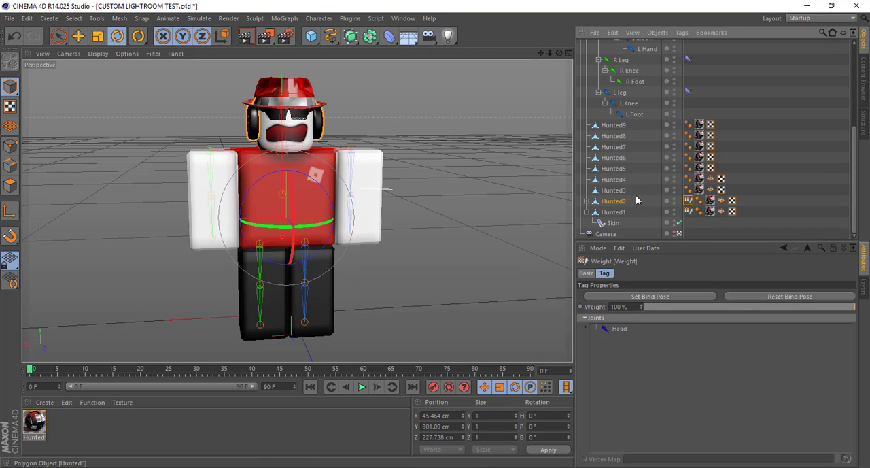
{"action": "left_click", "coordinate": [614, 193]}
{"action": "scroll", "coordinate": [636, 170], "scroll_direction": "up", "scroll_amount": 5}
{"action": "left_click", "coordinate": [633, 133], "text": "ctrl"}
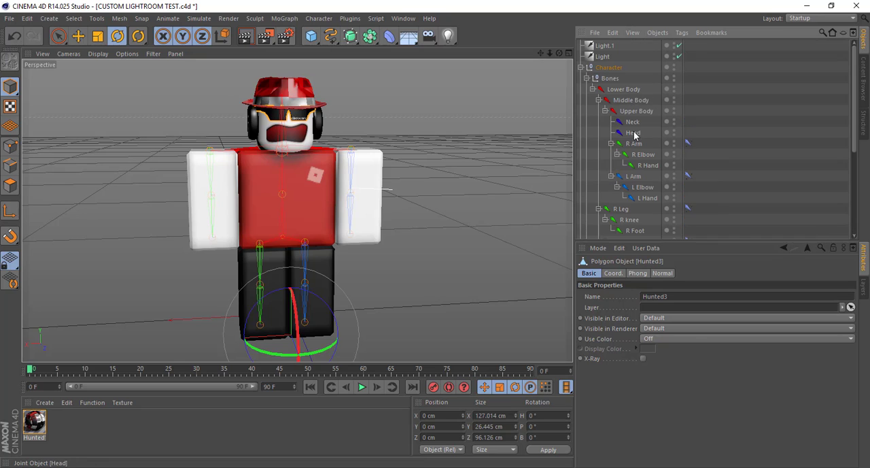
{"action": "left_click", "coordinate": [318, 18]}
{"action": "mouse_move", "coordinate": [352, 44]}
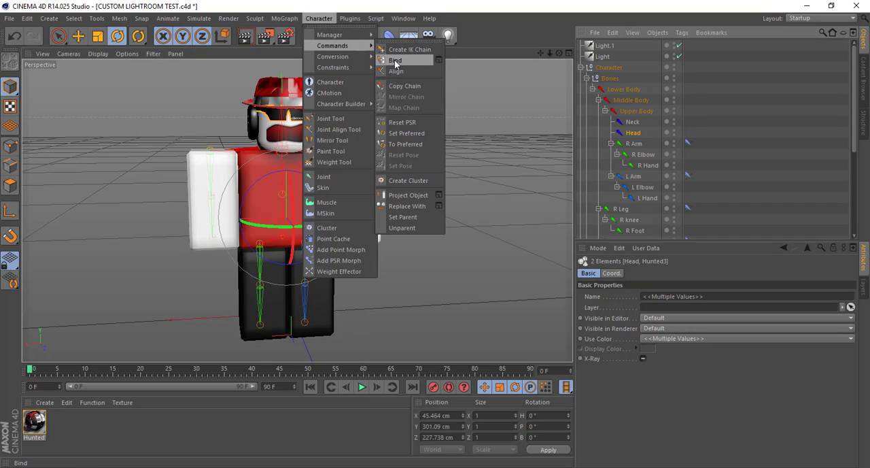
{"action": "left_click", "coordinate": [401, 60]}
Bind the head mesh Hunted4 to the Head joint
{"action": "scroll", "coordinate": [640, 173], "scroll_direction": "down", "scroll_amount": 5}
{"action": "left_click", "coordinate": [614, 179]}
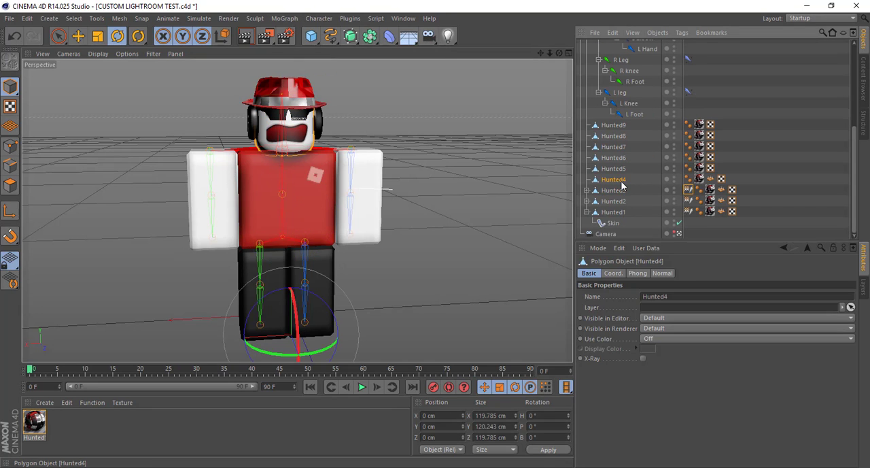
{"action": "scroll", "coordinate": [636, 170], "scroll_direction": "up", "scroll_amount": 5}
{"action": "left_click", "coordinate": [633, 133], "text": "ctrl"}
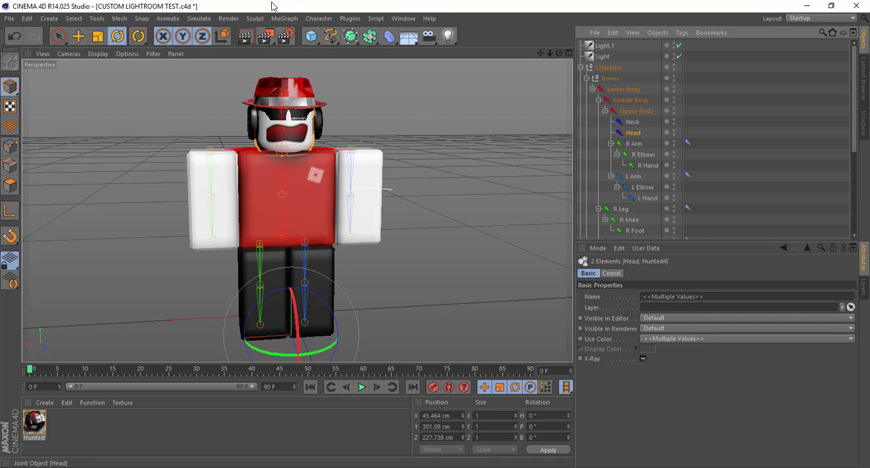
{"action": "left_click", "coordinate": [319, 18]}
{"action": "mouse_move", "coordinate": [349, 42]}
{"action": "left_click", "coordinate": [401, 59]}
Check the head mesh binding by rotating the Head joint, and undo the rotation
{"action": "left_click", "coordinate": [661, 136]}
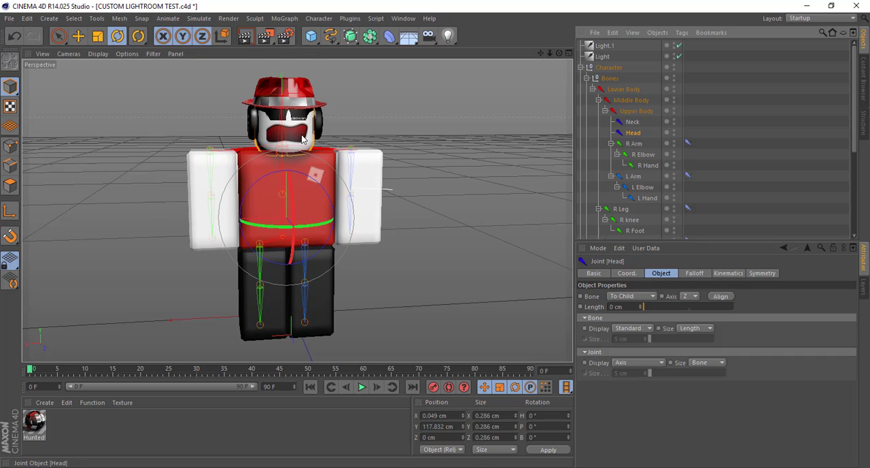
{"action": "left_click_drag", "start_coordinate": [258, 91], "coordinate": [335, 91]}
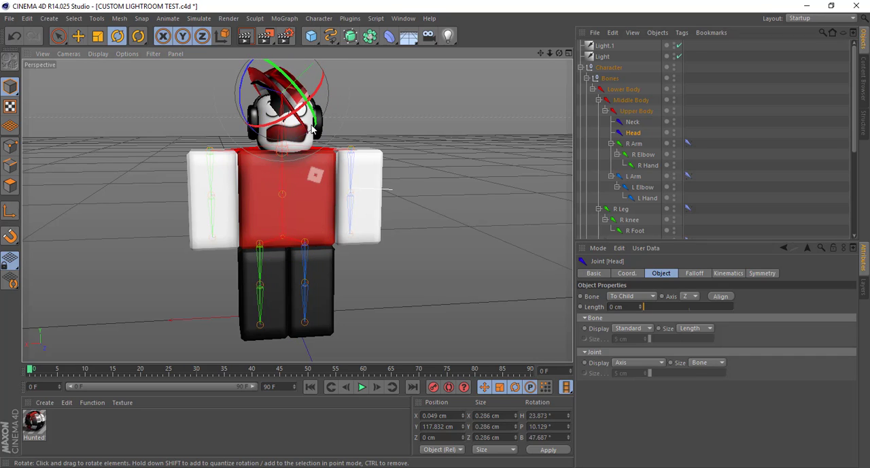
{"action": "key", "text": "ctrl+z"}
Delete the Skin object and the Weight tag from the head mesh Hunted4
{"action": "scroll", "coordinate": [653, 190], "scroll_direction": "down", "scroll_amount": 5}
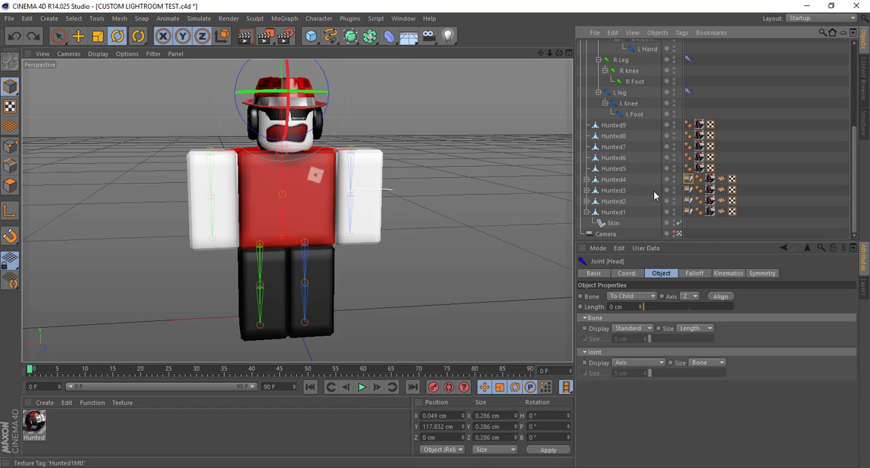
{"action": "left_click", "coordinate": [615, 180]}
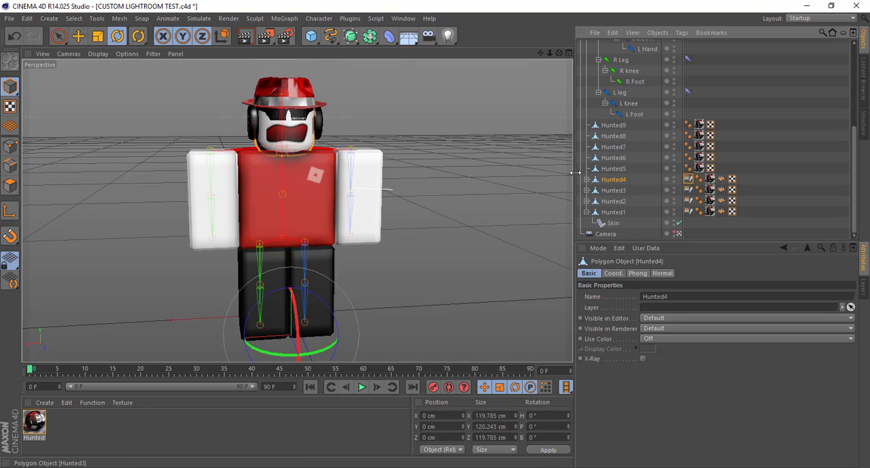
{"action": "left_click", "coordinate": [583, 179]}
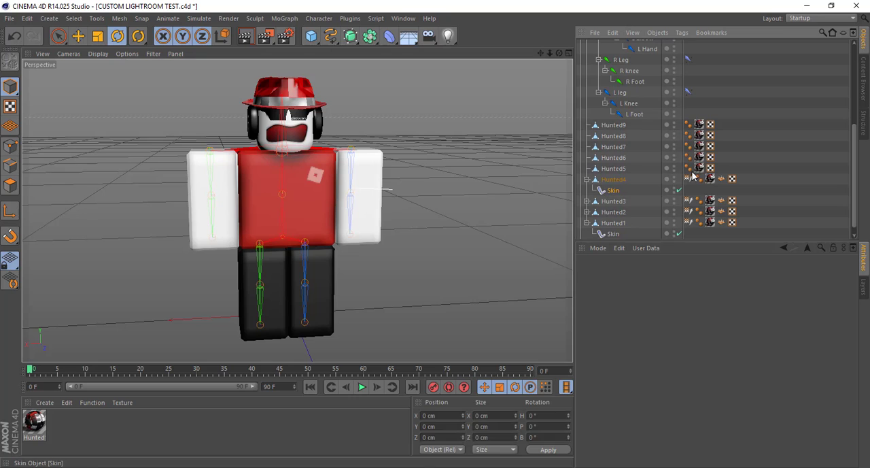
{"action": "left_click", "coordinate": [691, 179]}
{"action": "key", "text": "Delete"}
Bind the head mesh Hunted4 to the Head joint again
{"action": "left_click", "coordinate": [615, 181]}
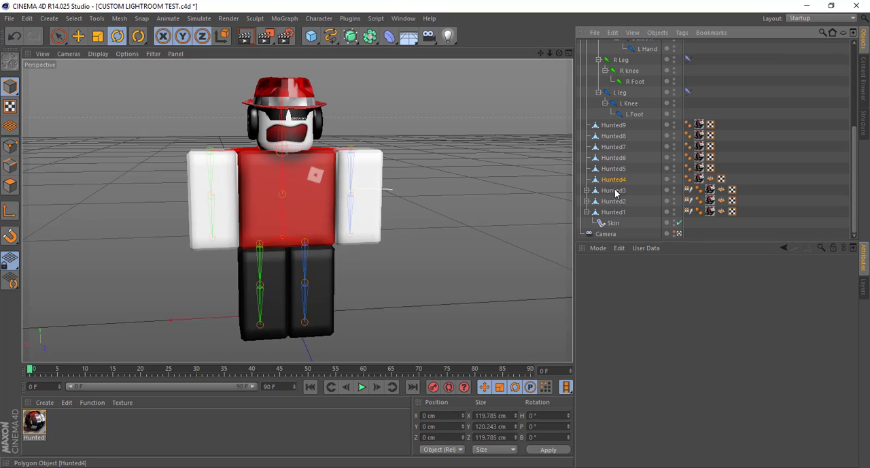
{"action": "scroll", "coordinate": [614, 193], "scroll_direction": "up", "scroll_amount": 5}
{"action": "left_click", "coordinate": [633, 133], "text": "ctrl"}
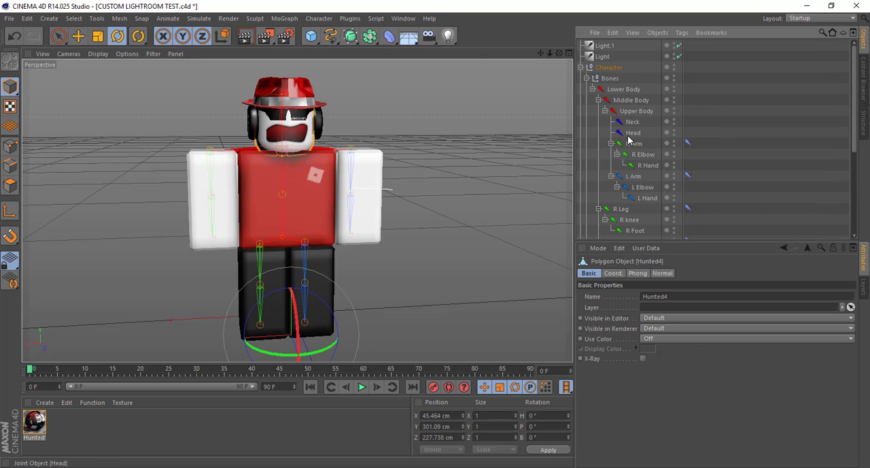
{"action": "left_click", "coordinate": [319, 19]}
{"action": "mouse_move", "coordinate": [347, 47]}
{"action": "left_click", "coordinate": [393, 62]}
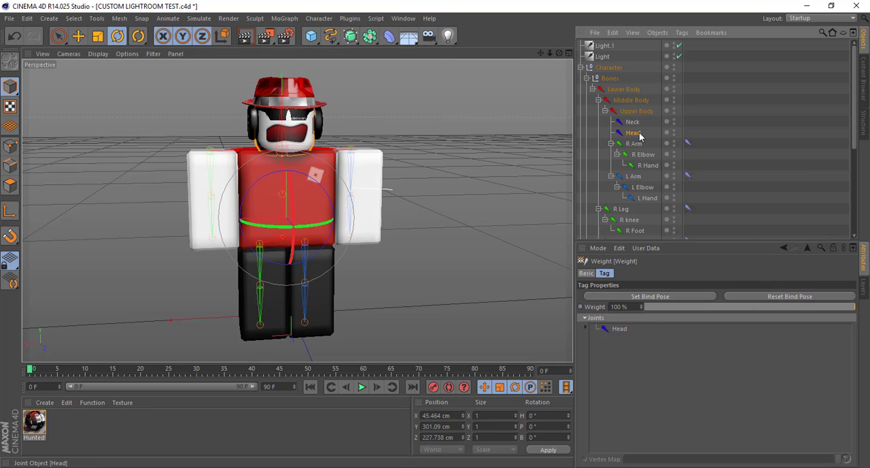
Test the renewed Hunted4 binding by rotating the Head joint, and undo the rotation
{"action": "left_click", "coordinate": [639, 134]}
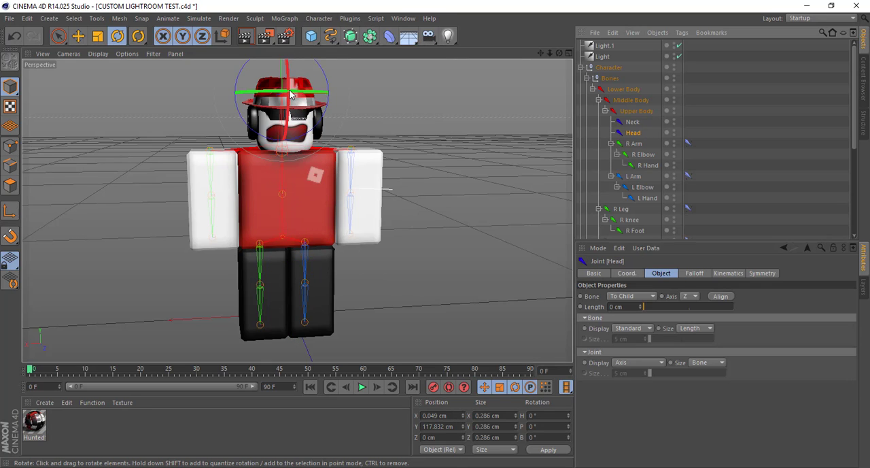
{"action": "left_click_drag", "start_coordinate": [288, 72], "coordinate": [451, 197]}
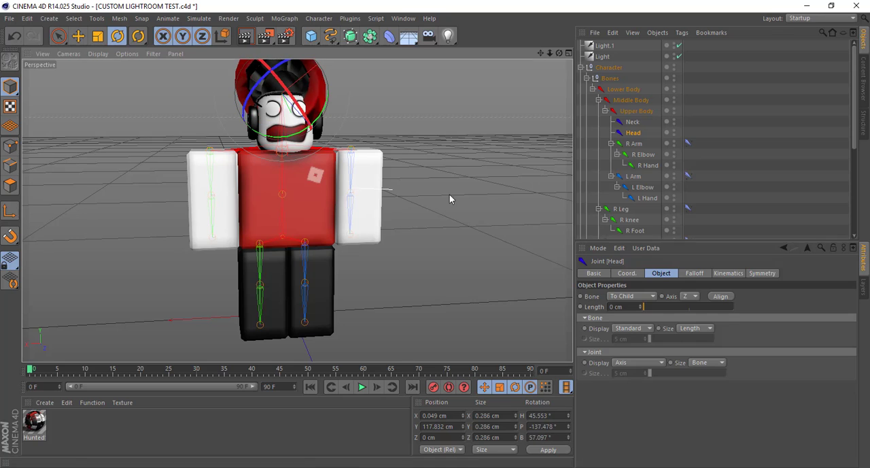
{"action": "key", "text": "ctrl+z"}
Remove the renewed Skin object and Weight tag from the head mesh Hunted4
{"action": "scroll", "coordinate": [625, 175], "scroll_direction": "down", "scroll_amount": 5}
{"action": "left_click", "coordinate": [609, 180]}
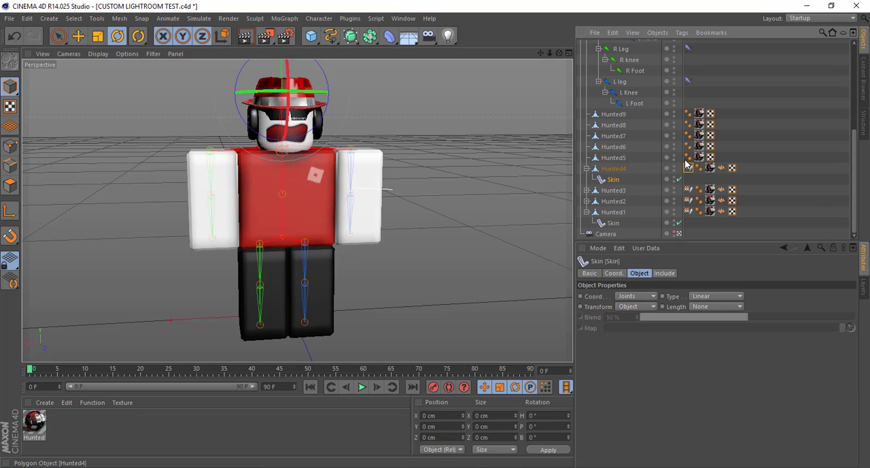
{"action": "key", "text": "Delete"}
{"action": "left_click", "coordinate": [688, 180]}
Rebind the head mesh Hunted4 to the Head joint once more
{"action": "left_click", "coordinate": [614, 179]}
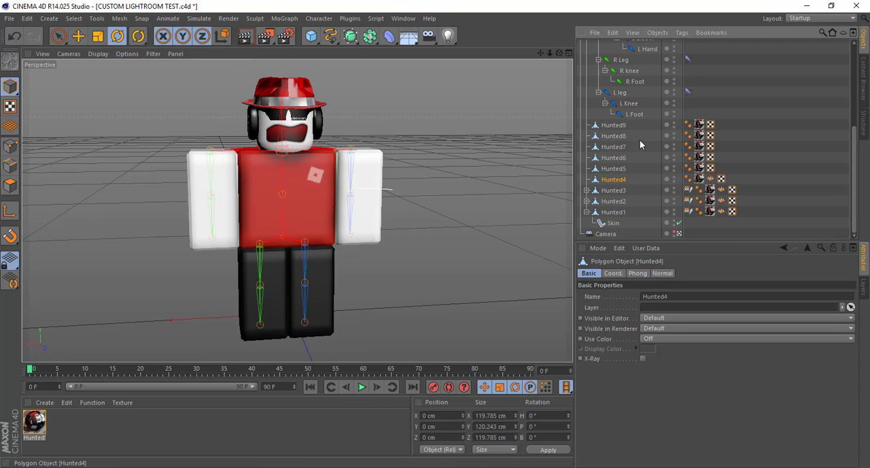
{"action": "scroll", "coordinate": [622, 163], "scroll_direction": "up", "scroll_amount": 5}
{"action": "left_click", "coordinate": [633, 133], "text": "ctrl"}
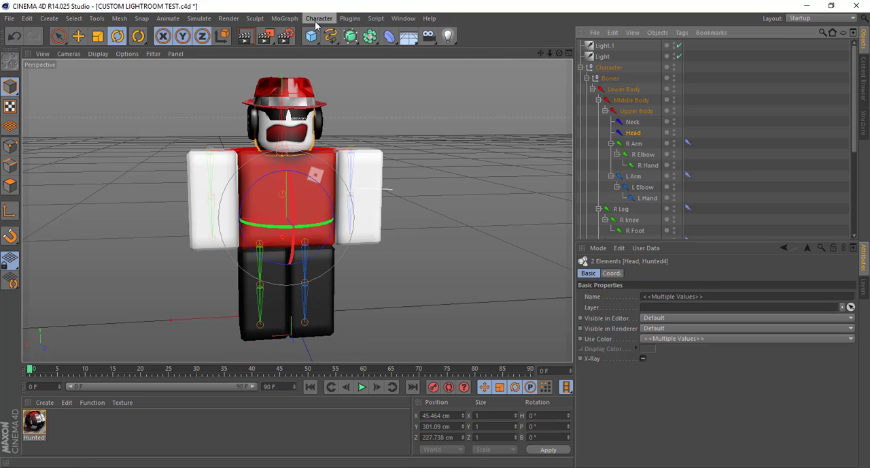
{"action": "left_click", "coordinate": [319, 19]}
{"action": "mouse_move", "coordinate": [332, 46]}
{"action": "left_click", "coordinate": [393, 61]}
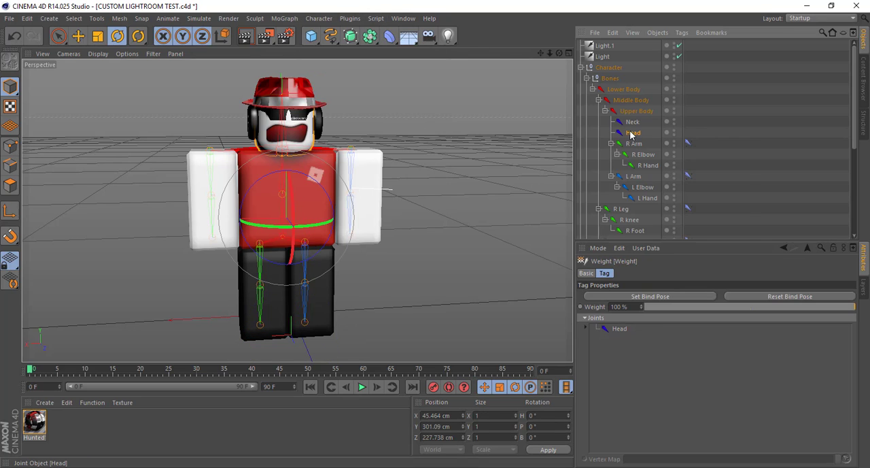
Rotate the Head joint to check the head mesh's binding, and undo the rotation
{"action": "left_click", "coordinate": [632, 133]}
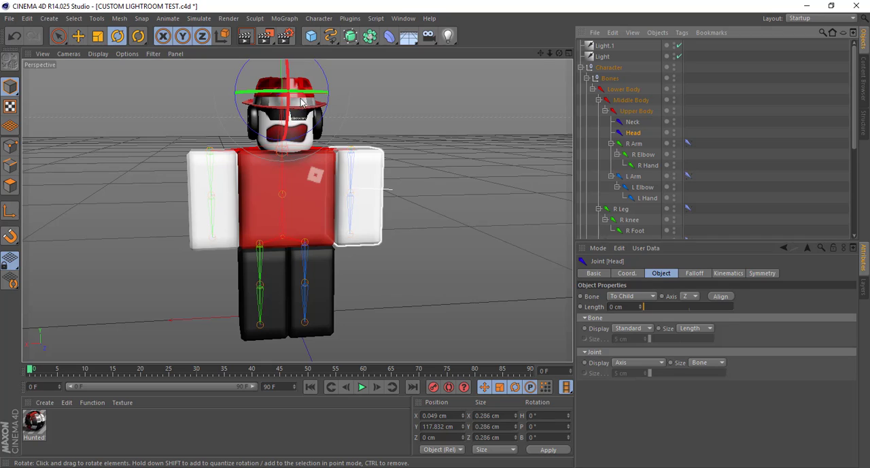
{"action": "left_click_drag", "start_coordinate": [303, 107], "coordinate": [299, 77]}
{"action": "key", "text": "ctrl+z"}
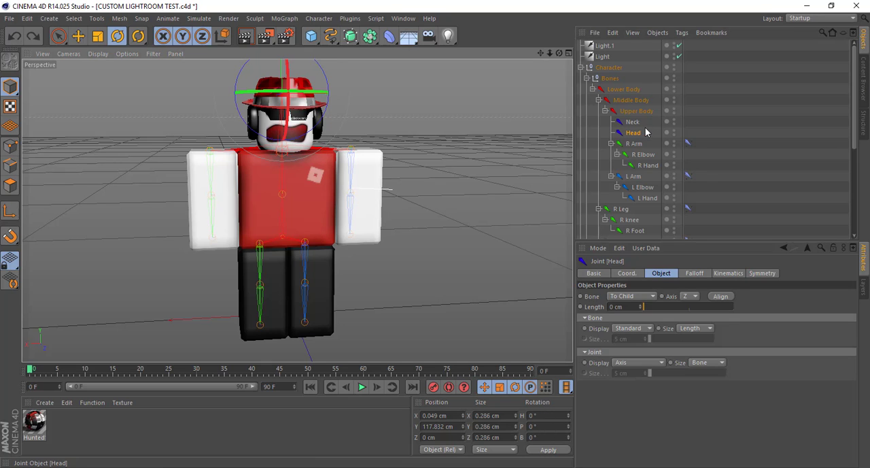
Delete the Skin object and the Weight tag from the headphones mesh Hunted2
{"action": "scroll", "coordinate": [645, 138], "scroll_direction": "down", "scroll_amount": 5}
{"action": "left_click", "coordinate": [594, 192]}
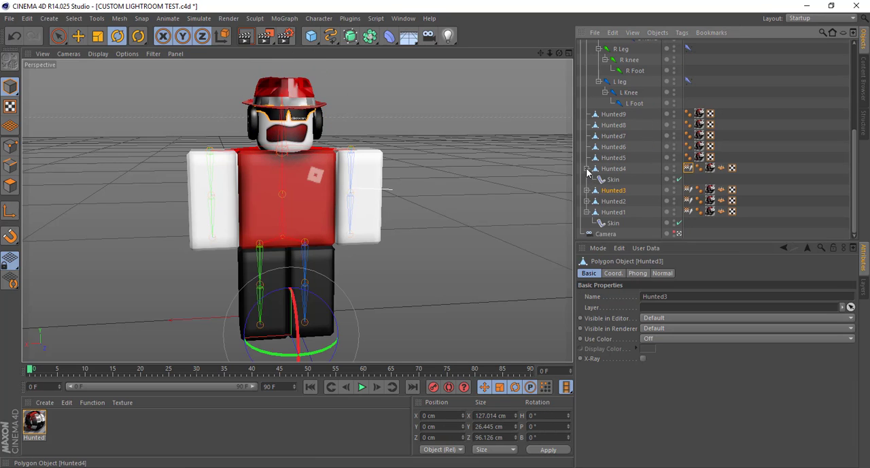
{"action": "left_click", "coordinate": [586, 168]}
{"action": "left_click", "coordinate": [588, 202]}
{"action": "left_click", "coordinate": [587, 203]}
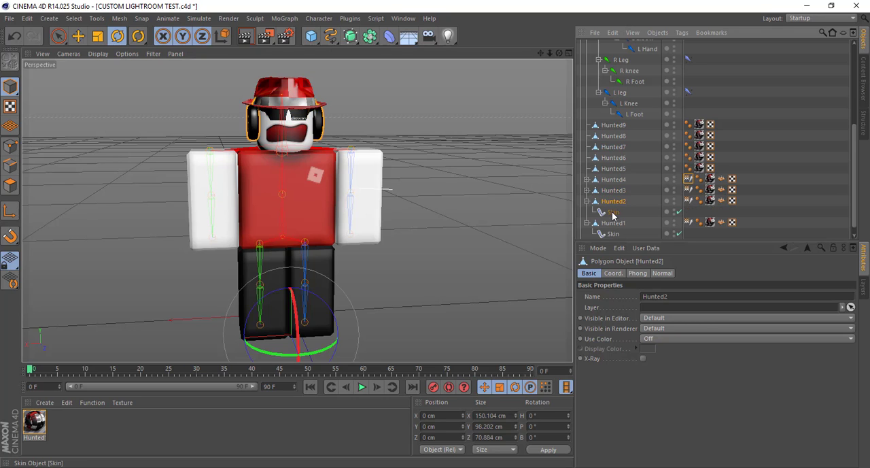
{"action": "left_click", "coordinate": [613, 213]}
{"action": "key", "text": "Delete"}
{"action": "left_click", "coordinate": [688, 202]}
{"action": "key", "text": "Delete"}
Bind the headphones mesh Hunted2 to the Head joint again
{"action": "left_click", "coordinate": [619, 202]}
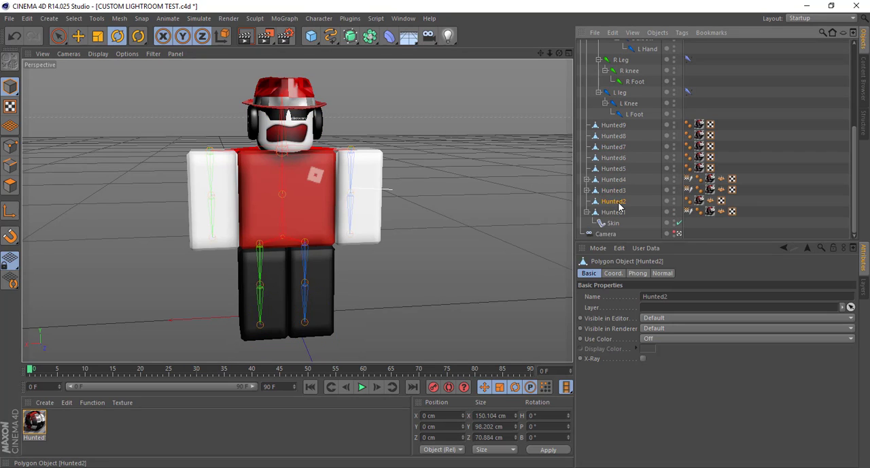
{"action": "scroll", "coordinate": [633, 136], "scroll_direction": "up", "scroll_amount": 5}
{"action": "left_click", "coordinate": [633, 133], "text": "ctrl"}
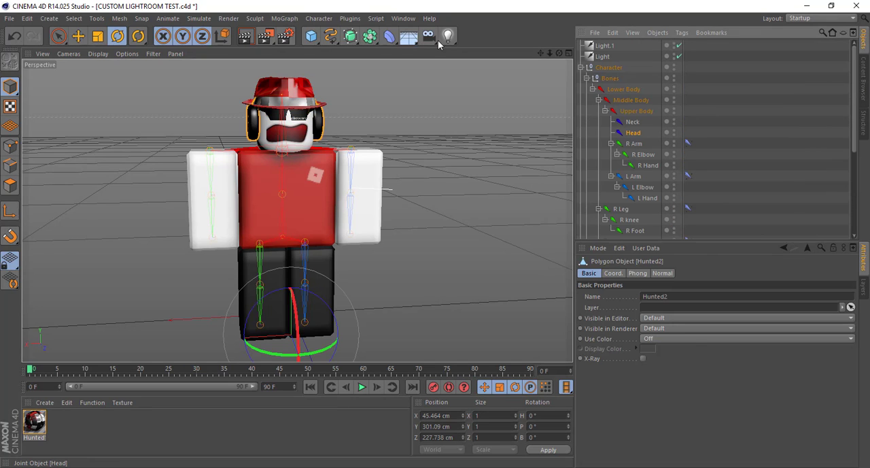
{"action": "left_click", "coordinate": [316, 21]}
{"action": "mouse_move", "coordinate": [340, 43]}
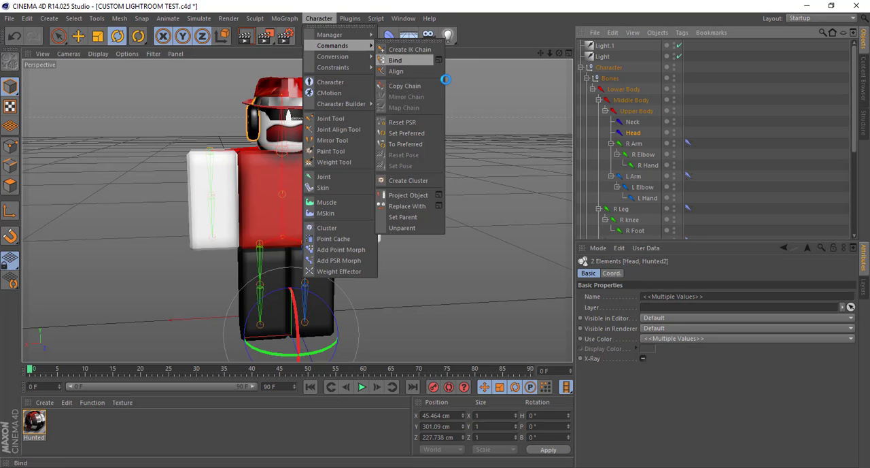
{"action": "left_click", "coordinate": [408, 59]}
Check the renewed headphones binding by rotating the Head joint, and undo the rotation
{"action": "left_click", "coordinate": [634, 134]}
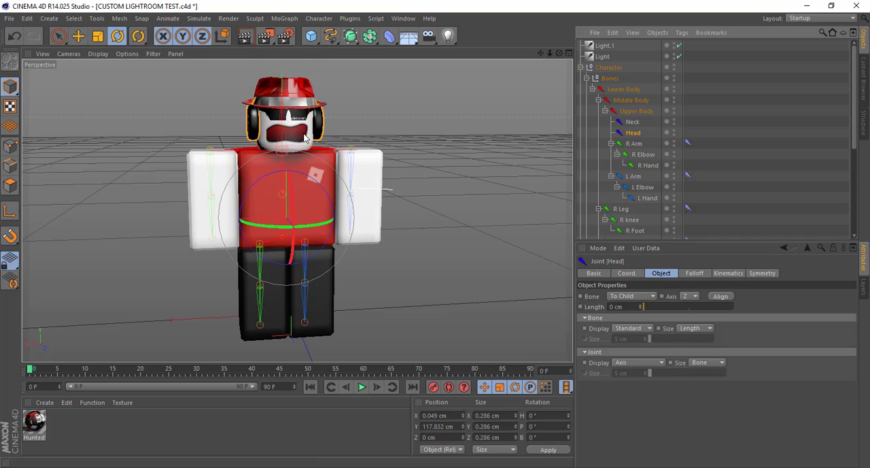
{"action": "left_click_drag", "start_coordinate": [310, 131], "coordinate": [355, 111]}
{"action": "key", "text": "ctrl+z"}
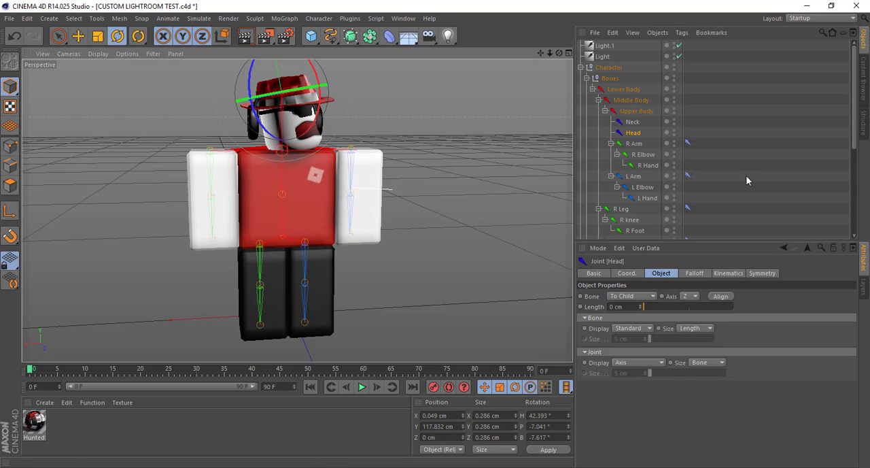
Remove the renewed Skin object and Weight tag from the headphones mesh Hunted2
{"action": "scroll", "coordinate": [751, 173], "scroll_direction": "down", "scroll_amount": 5}
{"action": "left_click", "coordinate": [613, 204]}
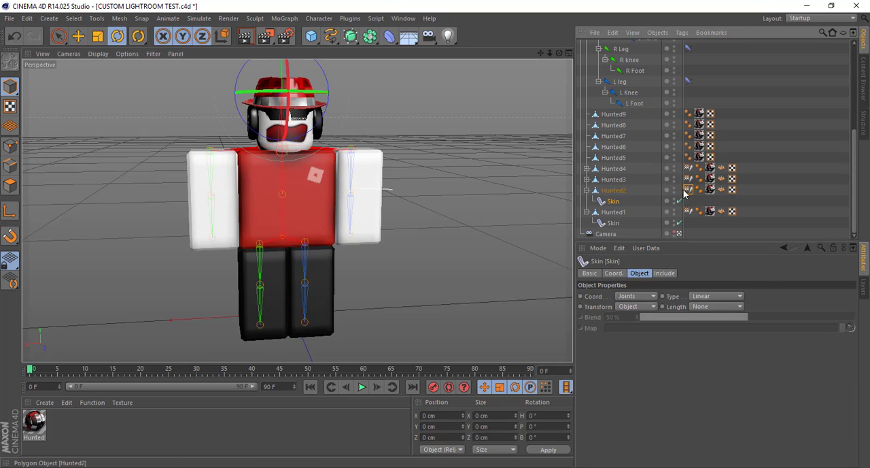
{"action": "key", "text": "Delete"}
{"action": "left_click", "coordinate": [688, 200]}
{"action": "key", "text": "Delete"}
Rebind the headphones mesh Hunted2 to the Head joint once more
{"action": "left_click", "coordinate": [615, 204]}
{"action": "scroll", "coordinate": [643, 148], "scroll_direction": "up", "scroll_amount": 5}
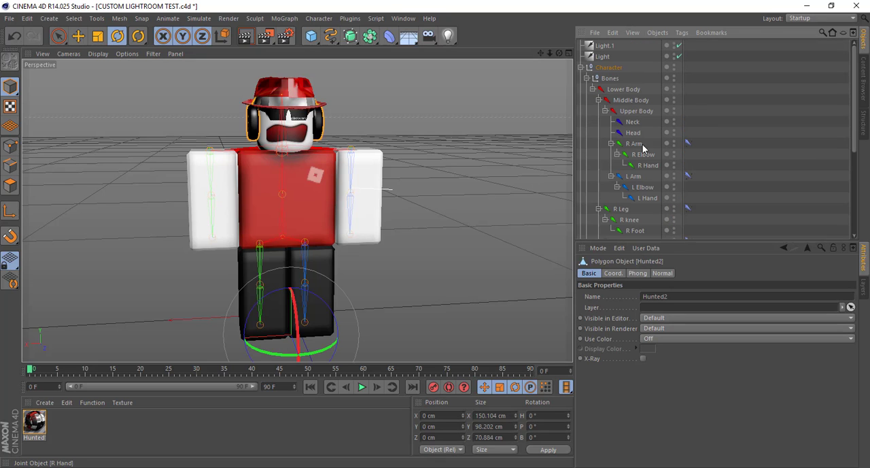
{"action": "left_click", "coordinate": [631, 133], "text": "ctrl"}
{"action": "left_click", "coordinate": [319, 18]}
{"action": "mouse_move", "coordinate": [333, 46]}
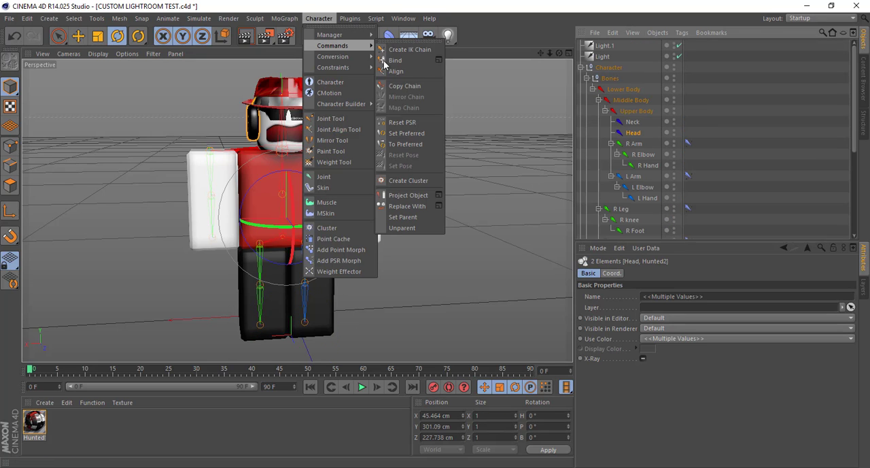
{"action": "left_click", "coordinate": [399, 63]}
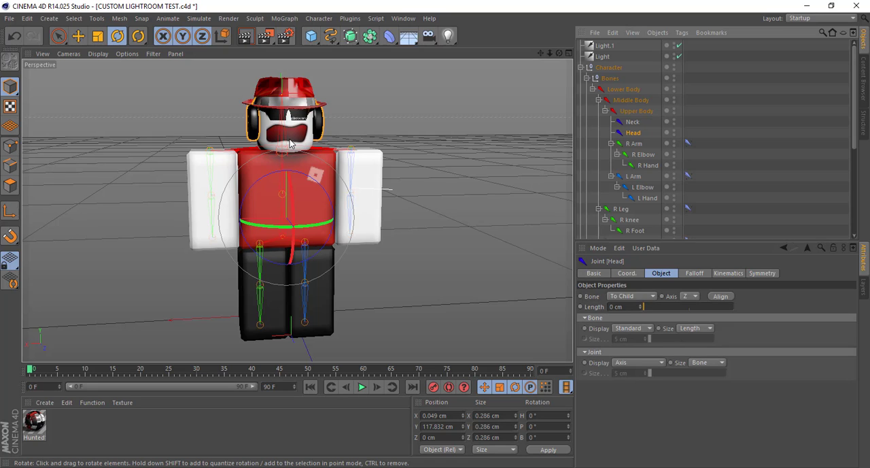
Rotate the Head joint to test how the headphones follow, and undo the rotation
{"action": "left_click_drag", "start_coordinate": [290, 143], "coordinate": [527, 227]}
{"action": "key", "text": "ctrl+z"}
{"action": "key", "text": "ctrl+z"}
{"action": "key", "text": "ctrl+z"}
{"action": "key", "text": "ctrl+z"}
{"action": "key", "text": "ctrl+z"}
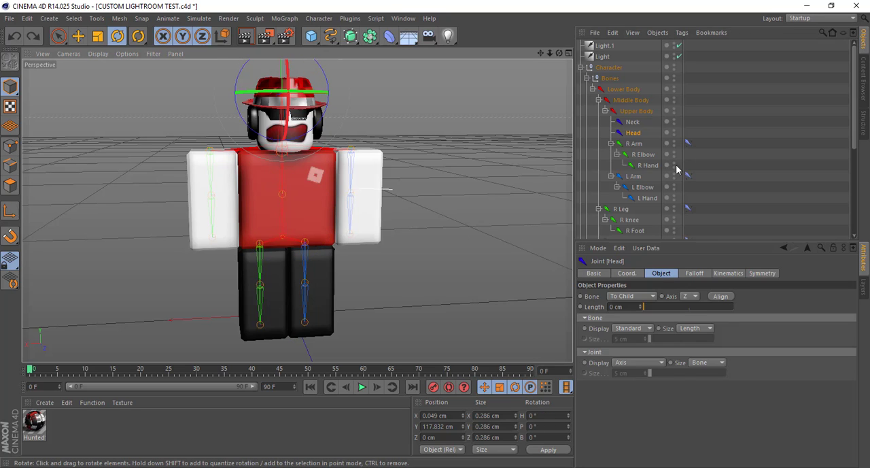
Bind the right arm mesh Hunted5 to the R Arm, R Elbow and R Hand joints
{"action": "scroll", "coordinate": [628, 169], "scroll_direction": "down", "scroll_amount": 5}
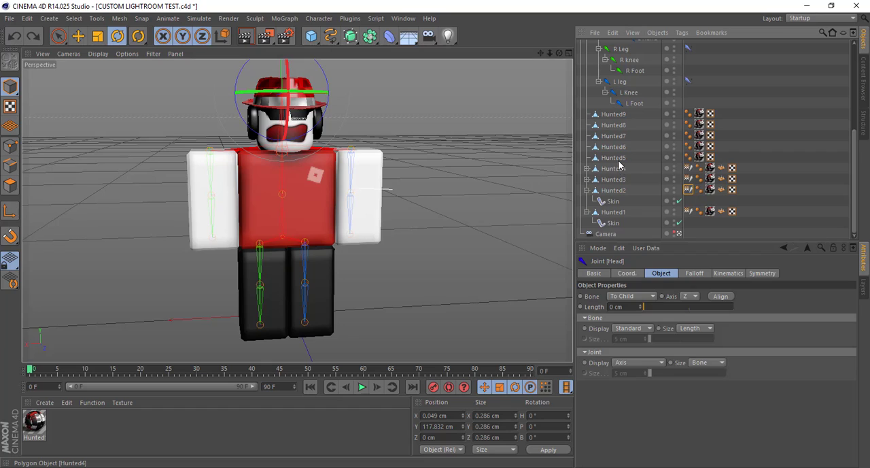
{"action": "left_click", "coordinate": [614, 158]}
{"action": "scroll", "coordinate": [588, 207], "scroll_direction": "up", "scroll_amount": 2}
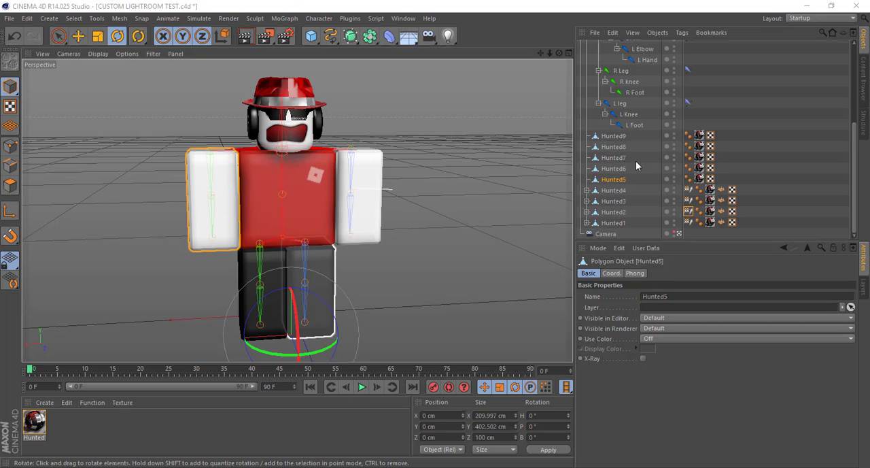
{"action": "scroll", "coordinate": [636, 166], "scroll_direction": "up", "scroll_amount": 5}
{"action": "left_click", "coordinate": [633, 143], "text": "ctrl"}
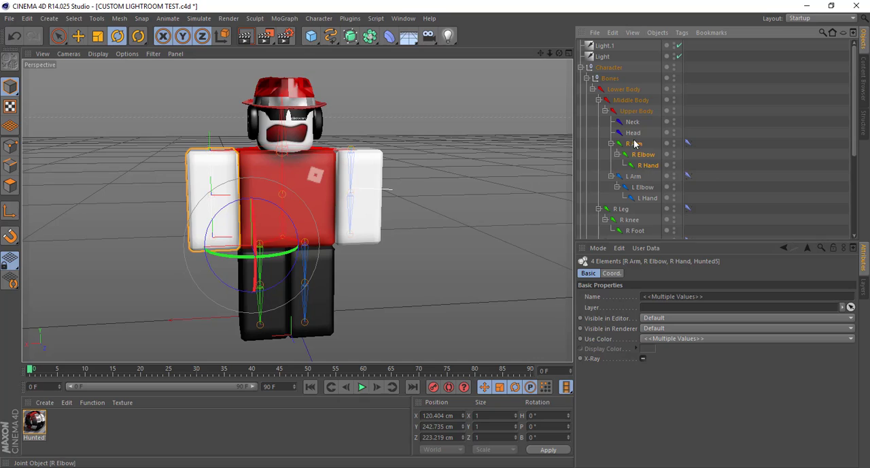
{"action": "left_click", "coordinate": [319, 18]}
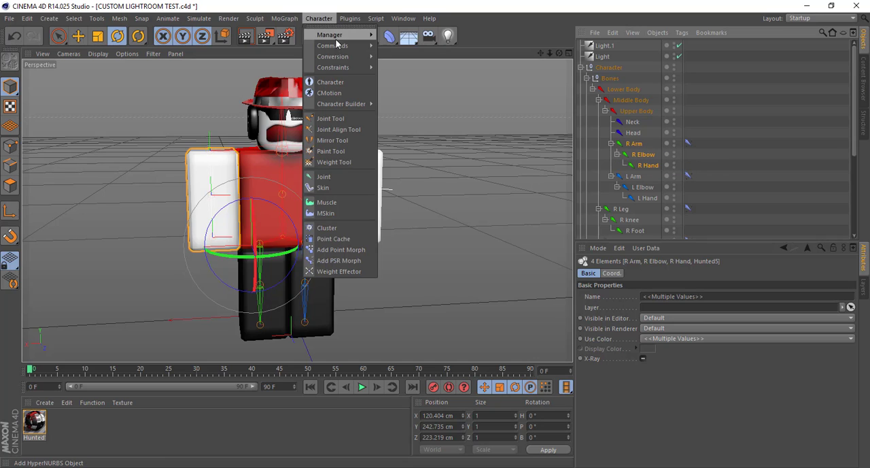
{"action": "mouse_move", "coordinate": [340, 43]}
{"action": "left_click", "coordinate": [405, 64]}
Bind the left arm mesh Hunted6 to the L Arm, L Elbow and L Hand joints
{"action": "scroll", "coordinate": [652, 177], "scroll_direction": "down", "scroll_amount": 5}
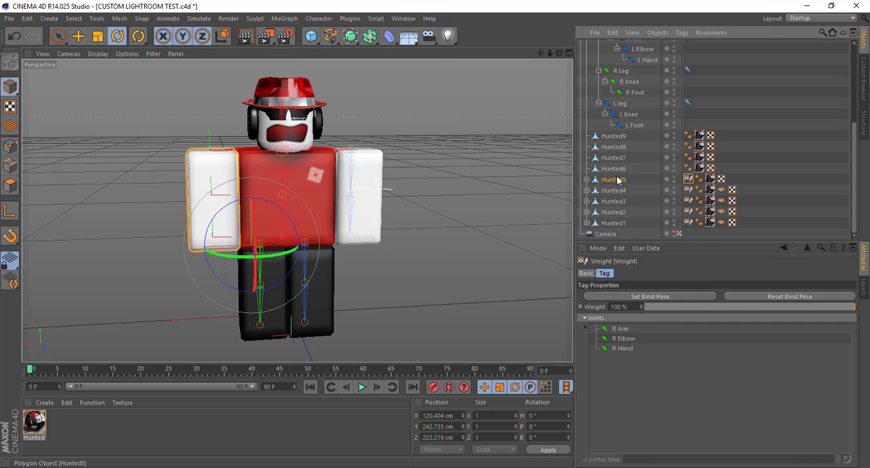
{"action": "left_click", "coordinate": [617, 173]}
{"action": "scroll", "coordinate": [617, 175], "scroll_direction": "up", "scroll_amount": 5}
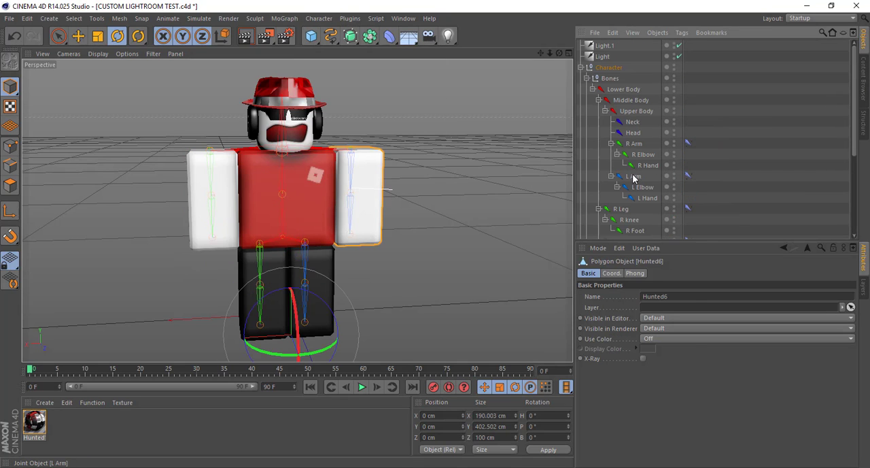
{"action": "left_click", "coordinate": [634, 177], "text": "ctrl"}
{"action": "left_click", "coordinate": [641, 187], "text": "ctrl"}
{"action": "left_click", "coordinate": [644, 197], "text": "ctrl"}
{"action": "left_click", "coordinate": [326, 18]}
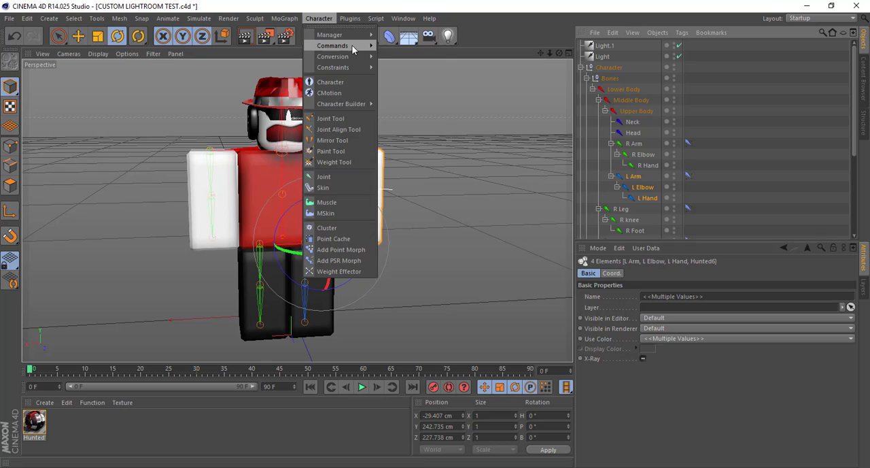
{"action": "mouse_move", "coordinate": [360, 46]}
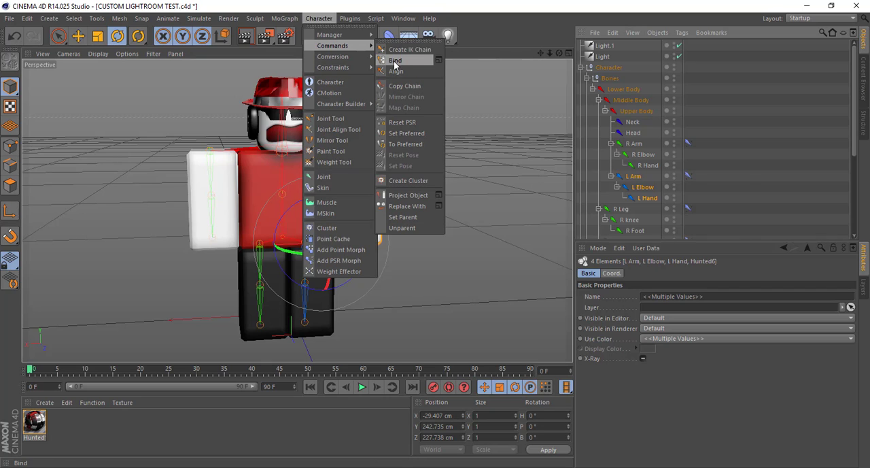
{"action": "left_click", "coordinate": [395, 60]}
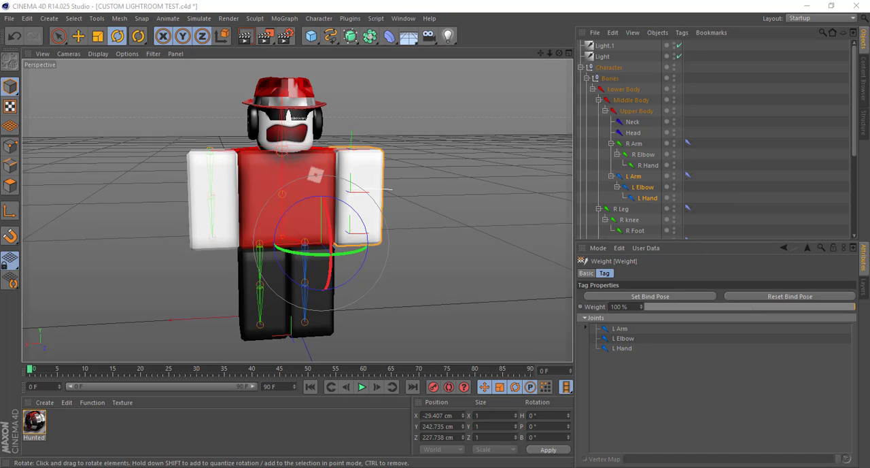
Bind the right leg mesh Hunted7 to the R Leg, R knee and R Foot joints
{"action": "scroll", "coordinate": [696, 154], "scroll_direction": "down", "scroll_amount": 4}
{"action": "scroll", "coordinate": [696, 154], "scroll_direction": "down", "scroll_amount": 5}
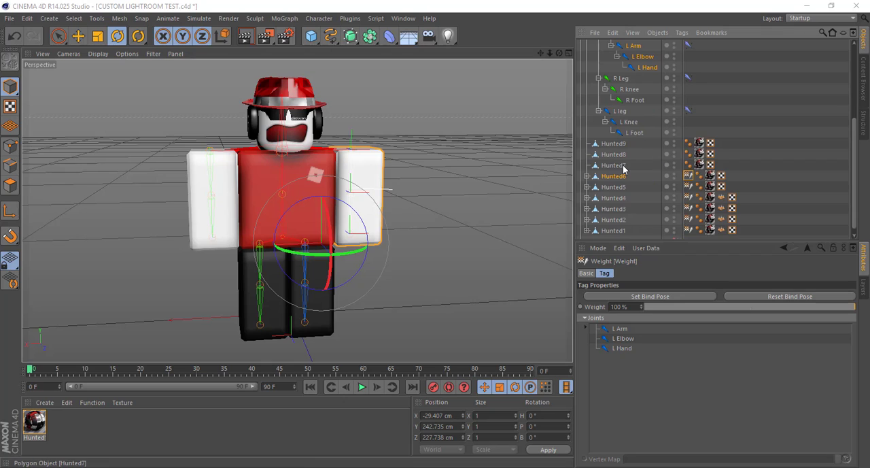
{"action": "left_click", "coordinate": [614, 171]}
{"action": "scroll", "coordinate": [616, 170], "scroll_direction": "up", "scroll_amount": 10}
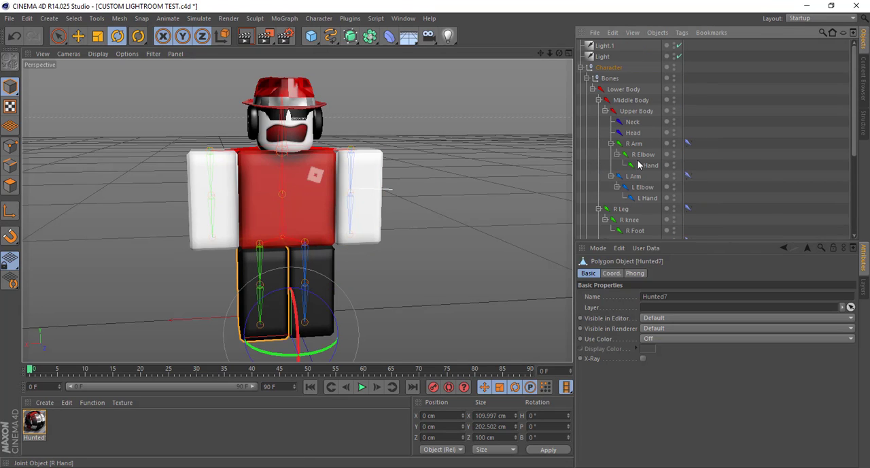
{"action": "scroll", "coordinate": [629, 179], "scroll_direction": "down", "scroll_amount": 2}
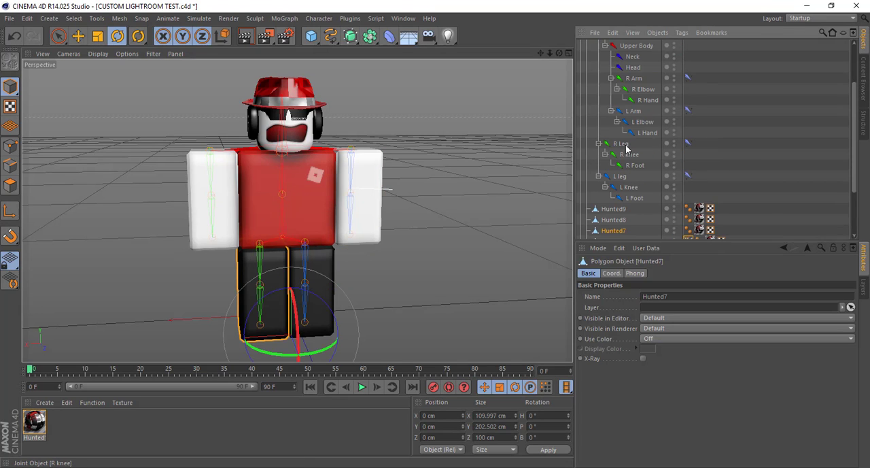
{"action": "left_click", "coordinate": [620, 143], "text": "ctrl"}
{"action": "left_click", "coordinate": [629, 154], "text": "ctrl"}
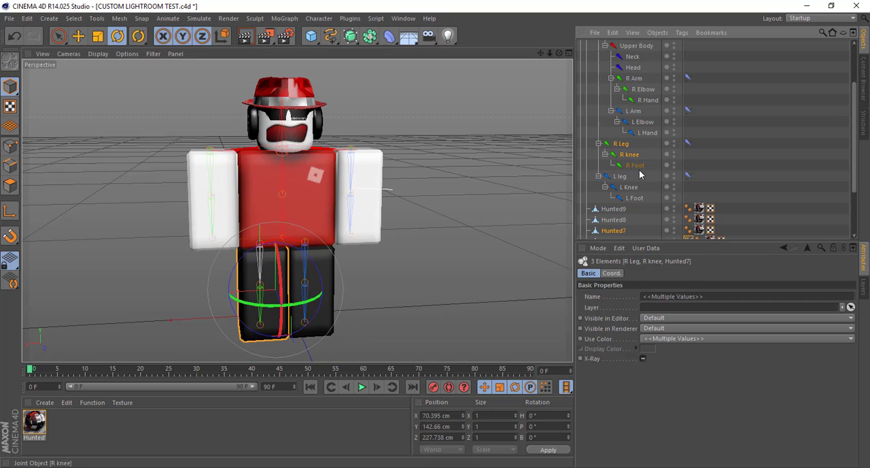
{"action": "left_click", "coordinate": [322, 18]}
{"action": "mouse_move", "coordinate": [361, 45]}
{"action": "left_click", "coordinate": [389, 60]}
Bind the left leg mesh Hunted8 to the L leg, L Knee and L Foot joints
{"action": "scroll", "coordinate": [621, 199], "scroll_direction": "down", "scroll_amount": 2}
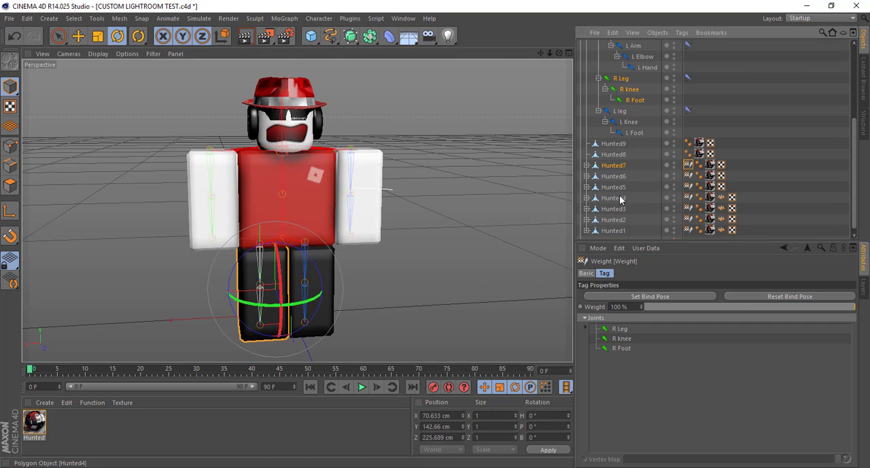
{"action": "left_click", "coordinate": [609, 156]}
{"action": "scroll", "coordinate": [620, 160], "scroll_direction": "up", "scroll_amount": 2}
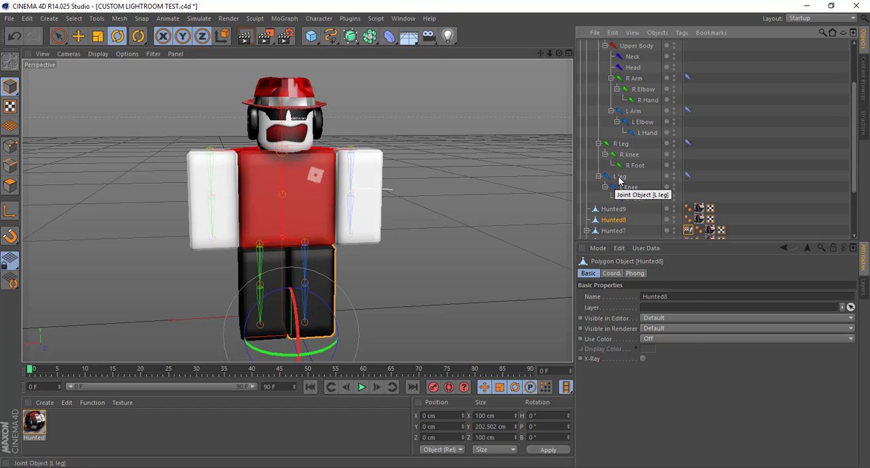
Bind the Hunted8 mesh to the left leg joint chain from L leg through L Foot
{"action": "left_click", "coordinate": [620, 178], "text": "ctrl"}
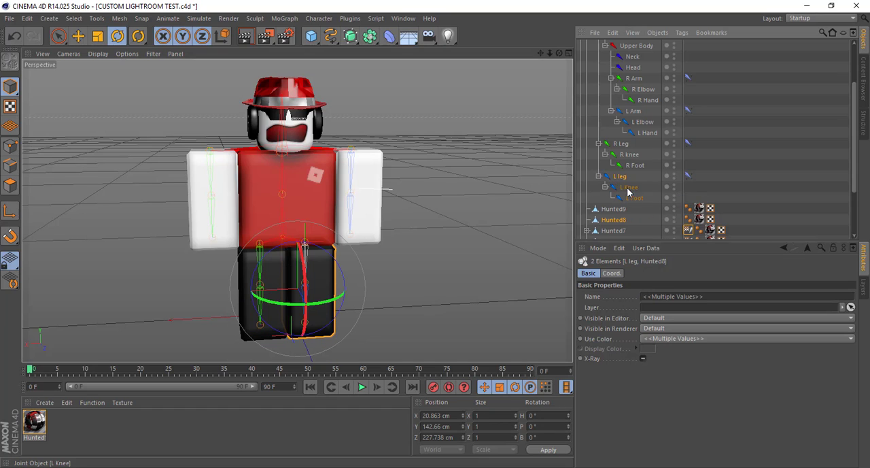
{"action": "left_click", "coordinate": [326, 21]}
{"action": "mouse_move", "coordinate": [347, 47]}
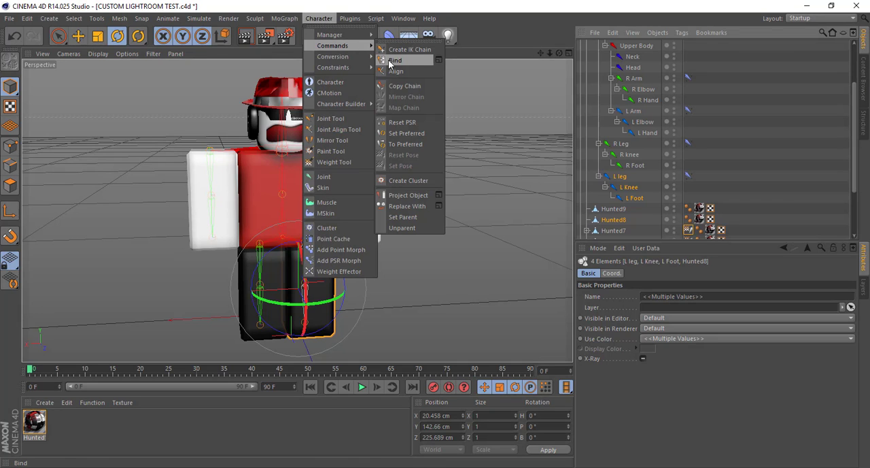
{"action": "left_click", "coordinate": [390, 62]}
Bind the torso mesh Hunted9 to the Upper Body joint only
{"action": "left_click", "coordinate": [620, 211]}
{"action": "scroll", "coordinate": [627, 115], "scroll_direction": "up", "scroll_amount": 3}
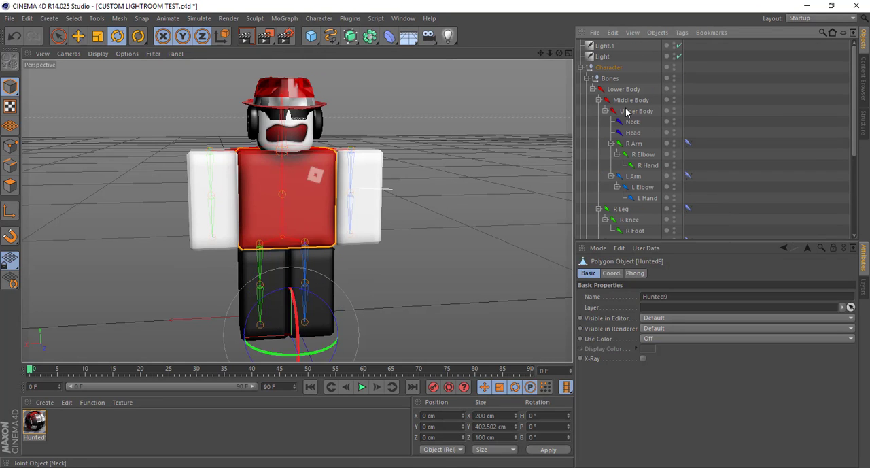
{"action": "left_click", "coordinate": [629, 111], "text": "ctrl"}
{"action": "left_click", "coordinate": [319, 19]}
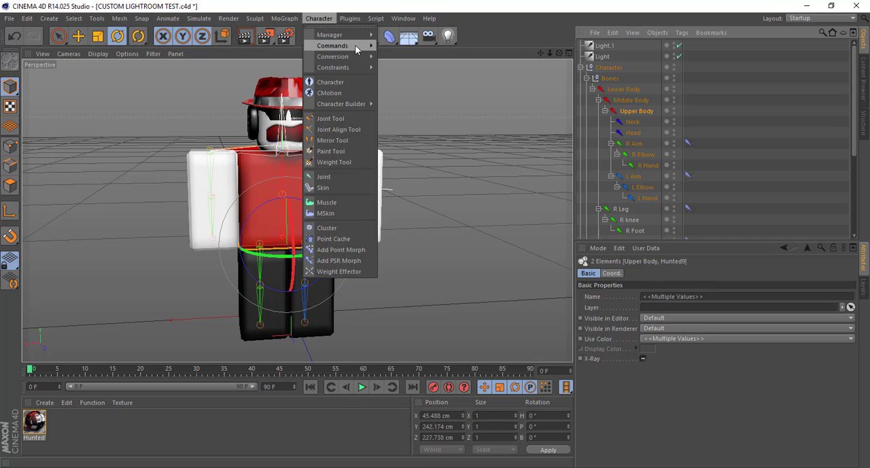
{"action": "mouse_move", "coordinate": [347, 45]}
{"action": "left_click", "coordinate": [394, 60]}
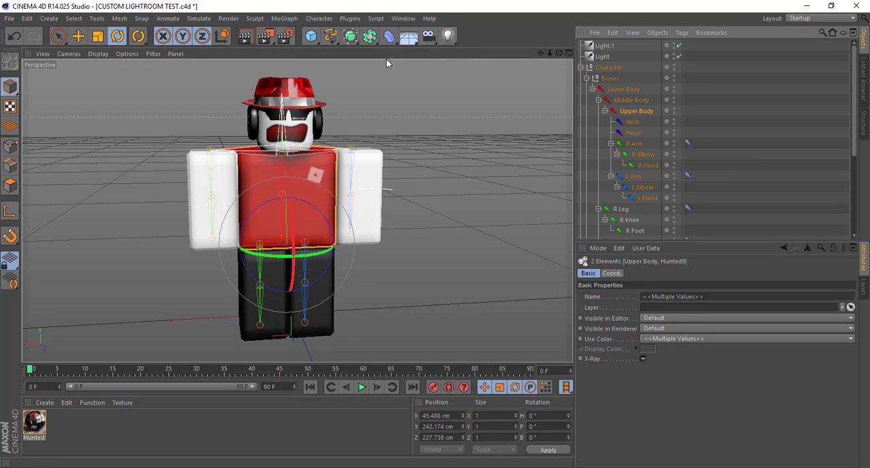
Try raising the right arm with the R Arm joint and sharply bending its R Elbow joint, and undo the elbow bends
{"action": "left_click", "coordinate": [636, 143]}
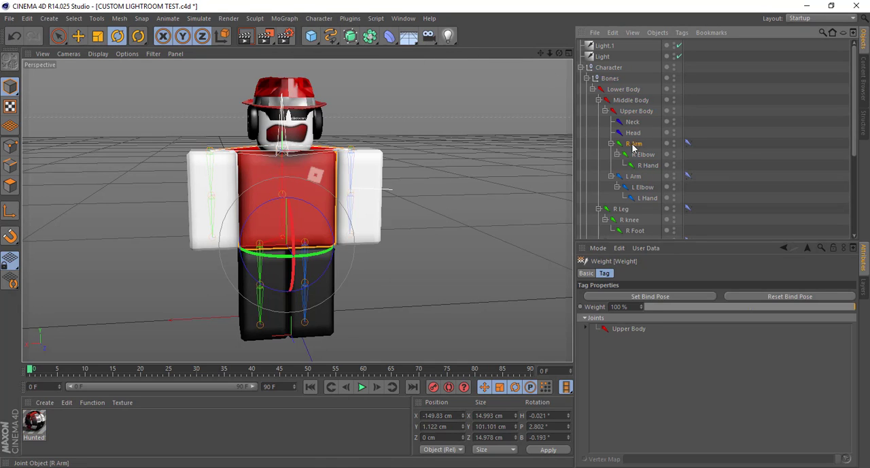
{"action": "left_click_drag", "start_coordinate": [203, 147], "coordinate": [163, 184]}
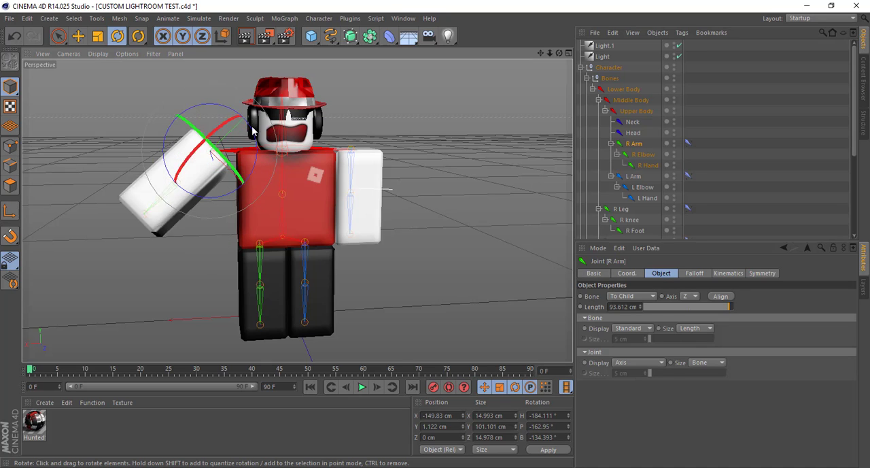
{"action": "left_click", "coordinate": [642, 155]}
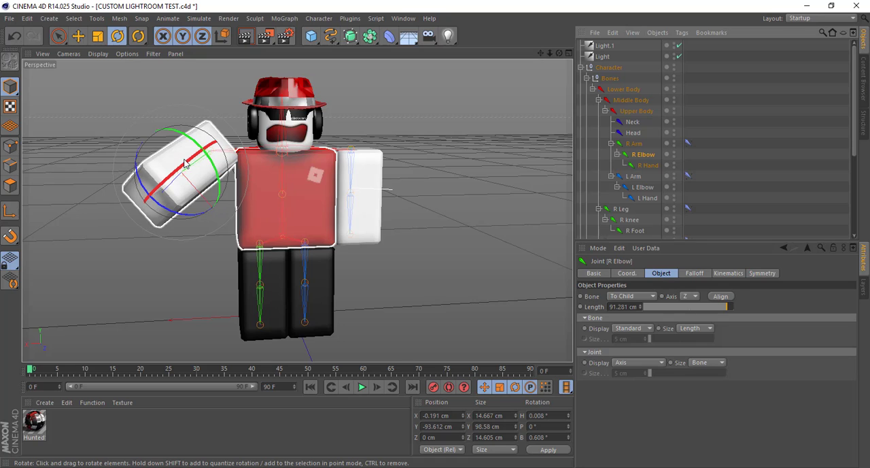
{"action": "left_click_drag", "start_coordinate": [201, 155], "coordinate": [98, 235]}
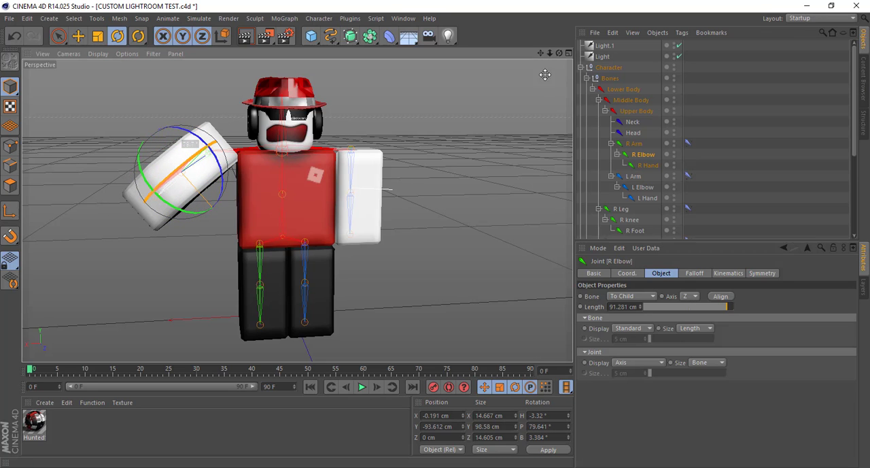
{"action": "left_click_drag", "start_coordinate": [559, 53], "coordinate": [633, 98]}
{"action": "left_click_drag", "start_coordinate": [463, 100], "coordinate": [518, 78]}
{"action": "left_click_drag", "start_coordinate": [303, 212], "coordinate": [272, 287]}
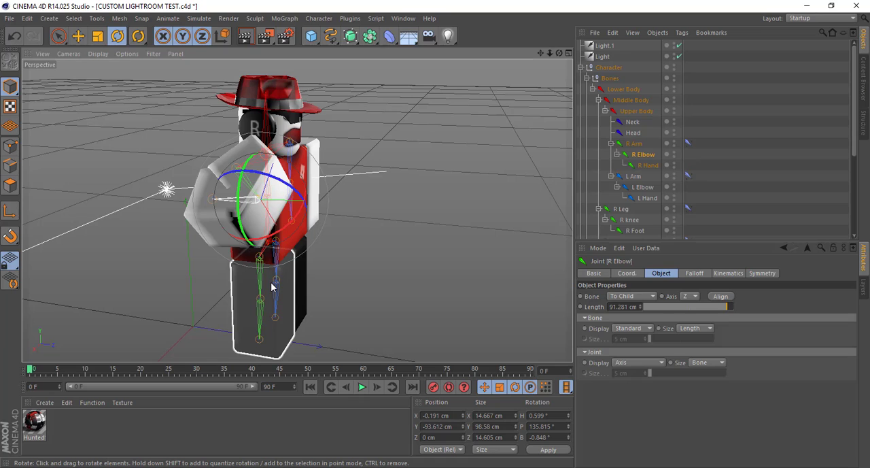
{"action": "key", "text": "ctrl+z"}
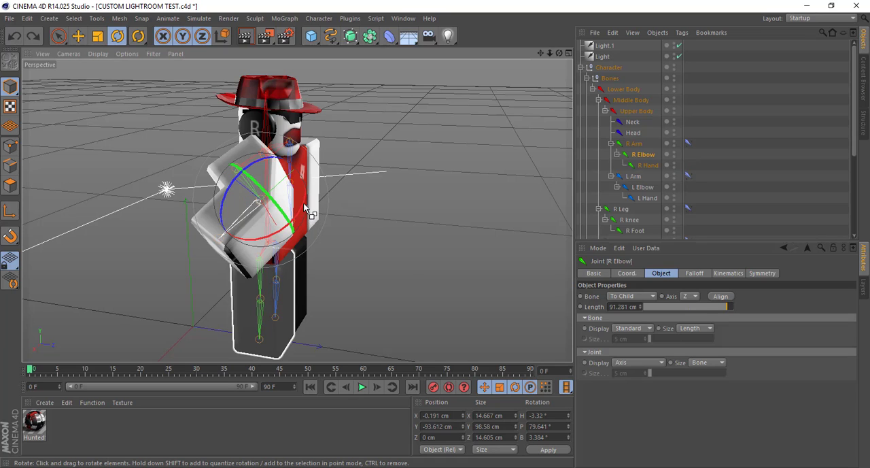
{"action": "key", "text": "ctrl+z"}
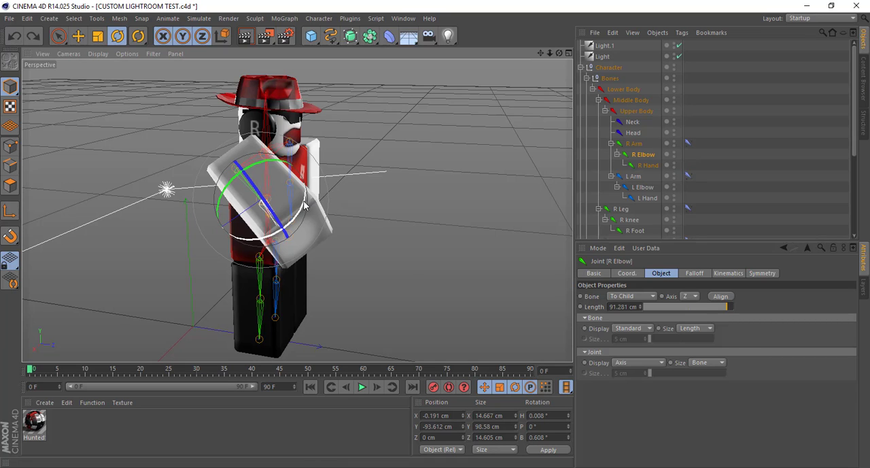
Try a right arm pose with R Elbow pitched about 12° and the R Arm joint rotated downward
{"action": "left_click_drag", "start_coordinate": [304, 206], "coordinate": [304, 213]}
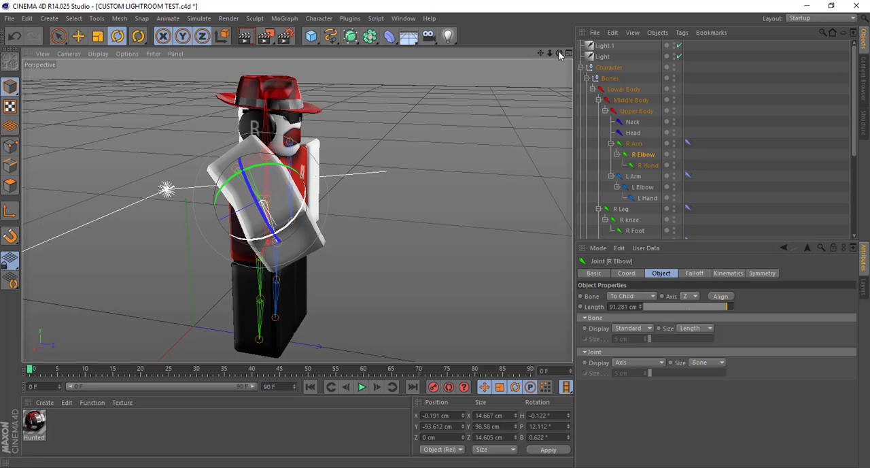
{"action": "left_click_drag", "start_coordinate": [559, 53], "coordinate": [353, 203]}
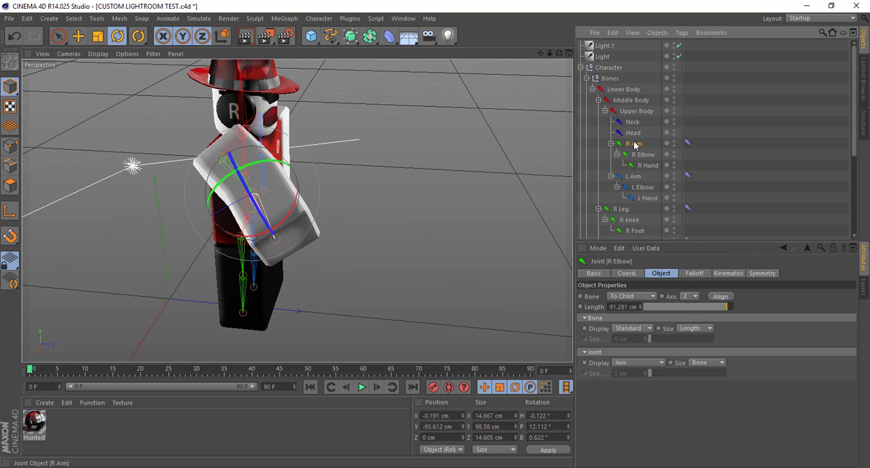
{"action": "left_click", "coordinate": [635, 143]}
{"action": "left_click_drag", "start_coordinate": [267, 211], "coordinate": [259, 195]}
{"action": "left_click_drag", "start_coordinate": [559, 53], "coordinate": [171, 213]}
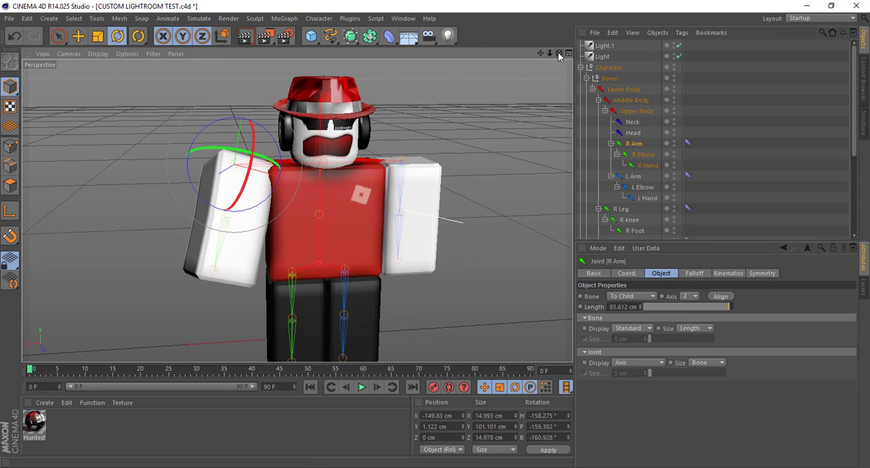
Undo the trial rotations of the R Arm and R Elbow joints back to the straight bind pose
{"action": "key", "text": "ctrl+z"}
{"action": "key", "text": "ctrl+z"}
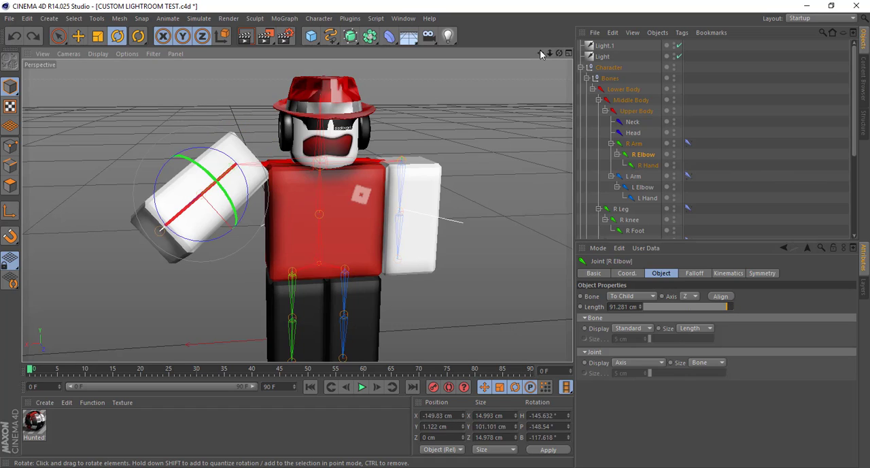
{"action": "left_click", "coordinate": [731, 113]}
{"action": "left_click_drag", "start_coordinate": [549, 53], "coordinate": [506, 44]}
{"action": "key", "text": "ctrl+z"}
{"action": "key", "text": "ctrl+z"}
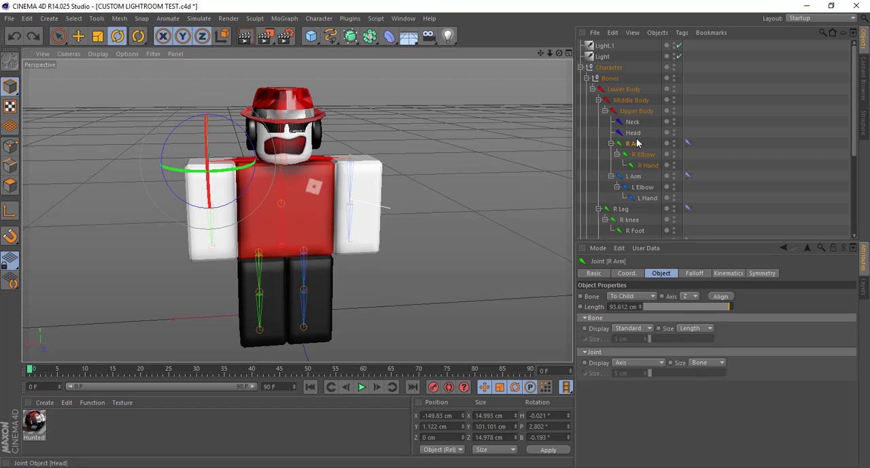
Pose the right arm with R Elbow pitched about -24.4° and R Arm at about 17.2° heading, 0.3° pitch and 12.6° bank
{"action": "left_click", "coordinate": [642, 154]}
{"action": "left_click_drag", "start_coordinate": [210, 208], "coordinate": [520, 168]}
{"action": "key", "text": "ctrl+z"}
{"action": "key", "text": "ctrl+z"}
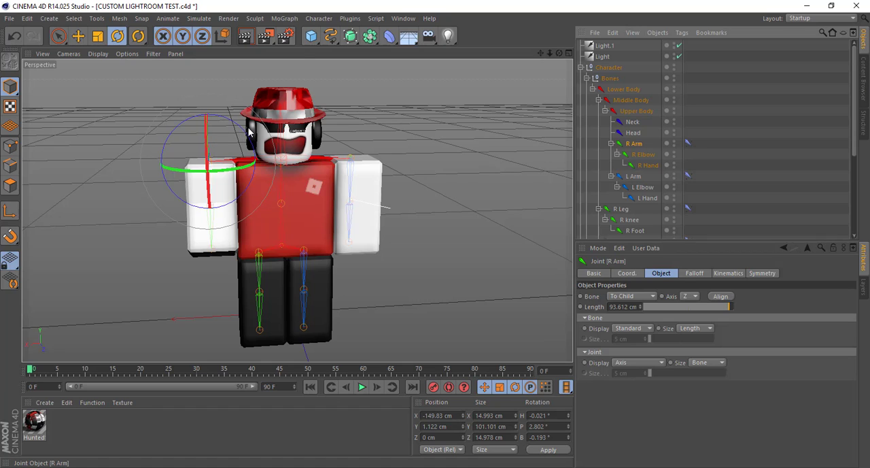
{"action": "left_click_drag", "start_coordinate": [249, 132], "coordinate": [247, 133]}
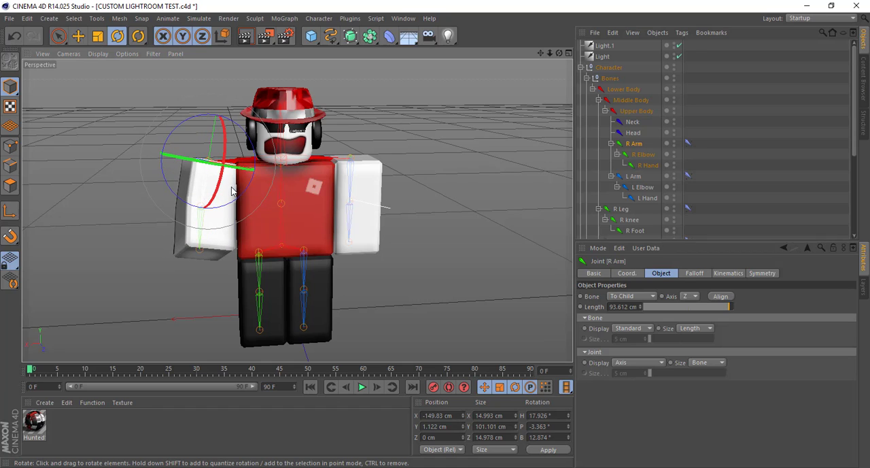
{"action": "left_click_drag", "start_coordinate": [231, 191], "coordinate": [234, 191]}
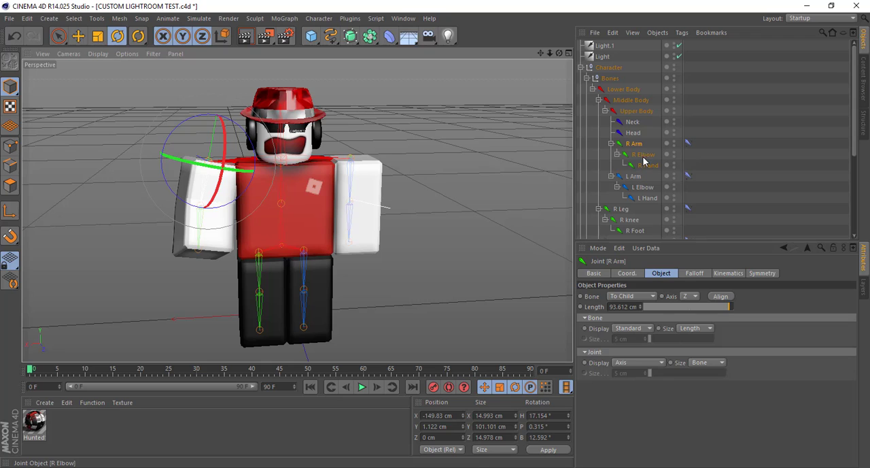
Pose the left arm with L Elbow pitched about -14.8° and L Arm at about -11.3° heading, -1.7° pitch and -6.8° bank
{"action": "left_click", "coordinate": [642, 188]}
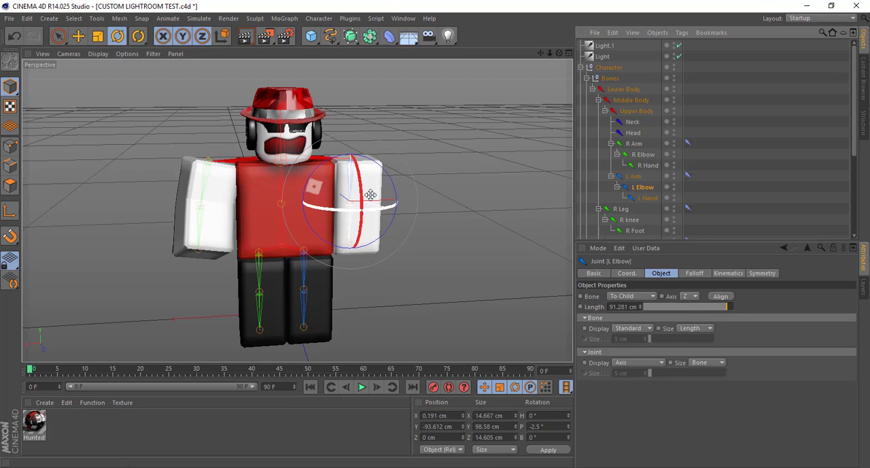
{"action": "left_click", "coordinate": [638, 177]}
{"action": "mouse_move", "coordinate": [381, 142]}
{"action": "left_mouse_down"}
{"action": "mouse_move", "coordinate": [361, 142]}
{"action": "mouse_move", "coordinate": [368, 144]}
{"action": "left_mouse_up"}
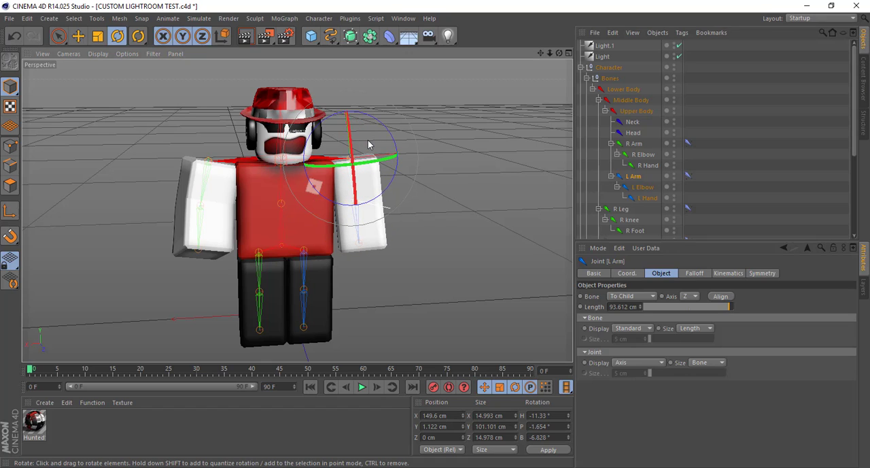
{"action": "left_click", "coordinate": [646, 155]}
Pose the left leg with L Knee pitched about 12.6° and L leg at about 11.7° heading and -11.3° pitch
{"action": "scroll", "coordinate": [639, 215], "scroll_direction": "down", "scroll_amount": 3}
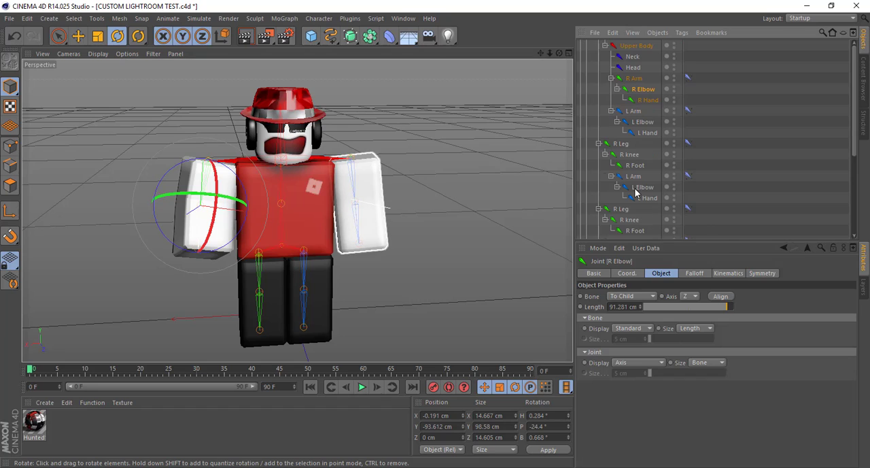
{"action": "left_click", "coordinate": [630, 187]}
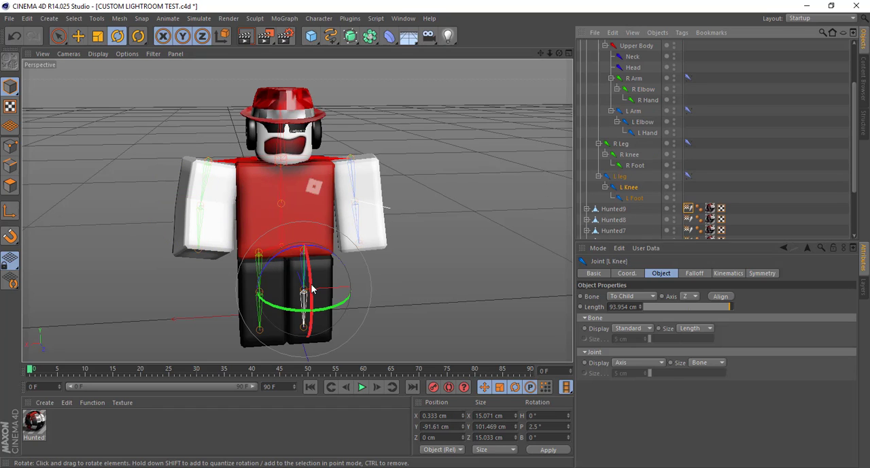
{"action": "left_click_drag", "start_coordinate": [310, 291], "coordinate": [313, 298]}
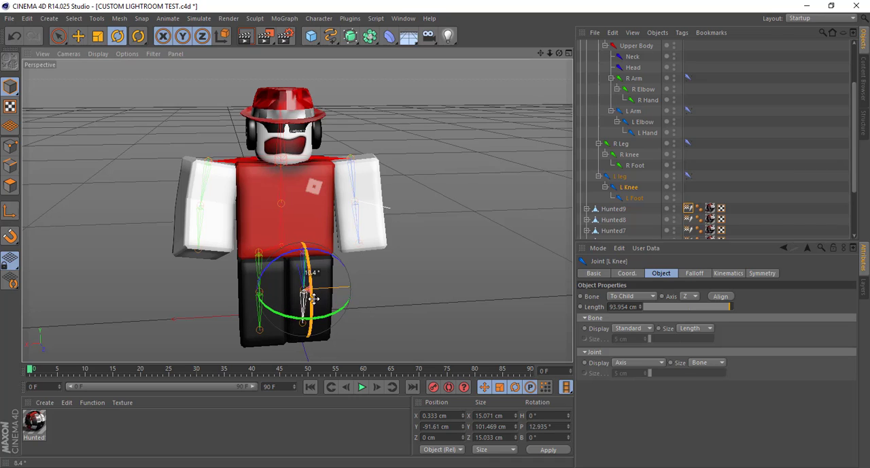
{"action": "left_click", "coordinate": [621, 177]}
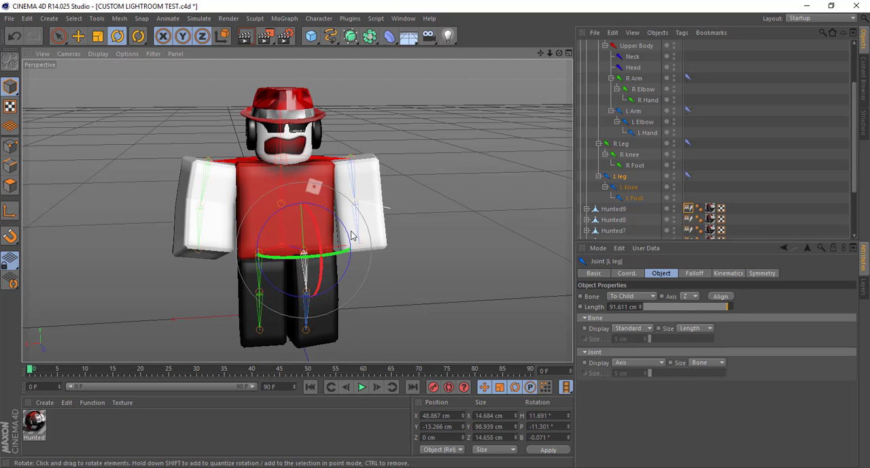
Pose the right leg with R knee pitched about 11.7° and R Leg at about -9.3° heading, -1.7° pitch and 1.4° bank
{"action": "left_click", "coordinate": [629, 155]}
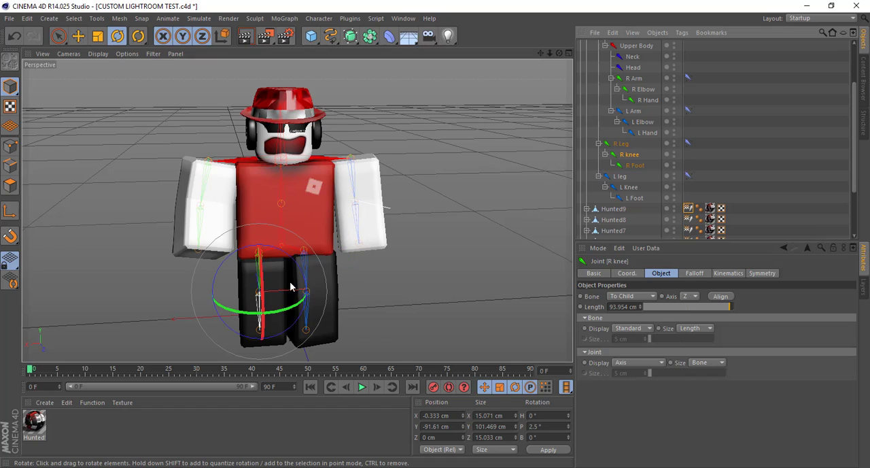
{"action": "left_click_drag", "start_coordinate": [263, 287], "coordinate": [265, 300]}
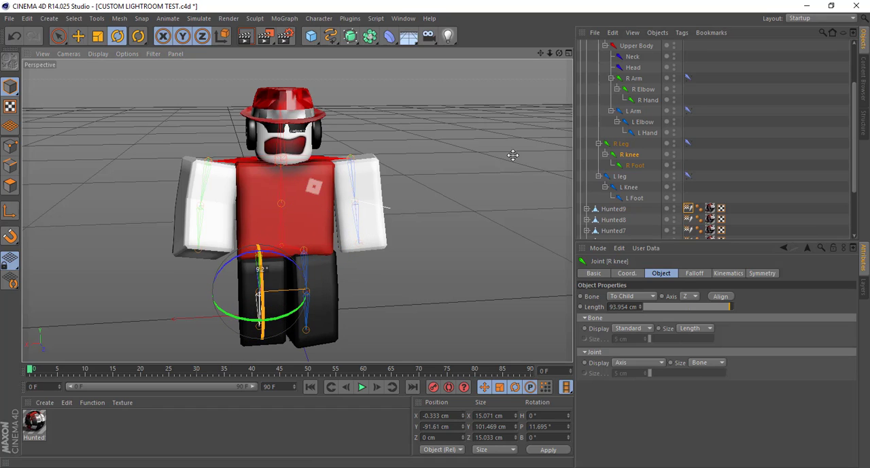
{"action": "left_click", "coordinate": [622, 143]}
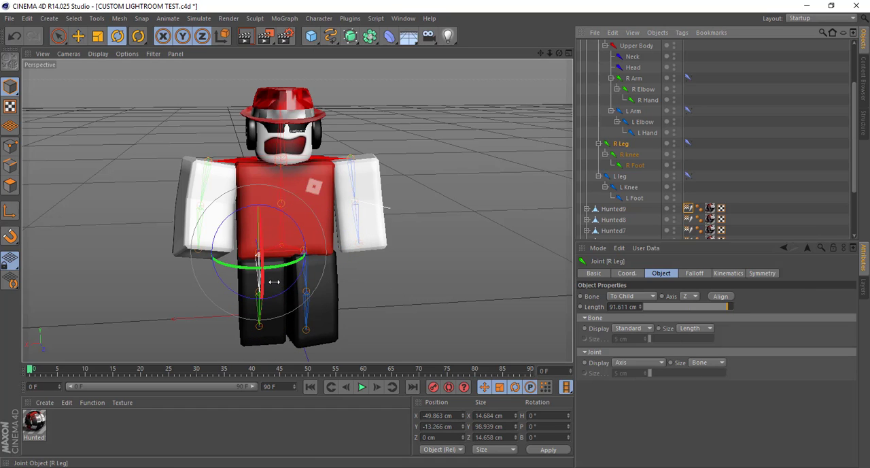
{"action": "mouse_move", "coordinate": [276, 280]}
{"action": "left_mouse_down"}
{"action": "mouse_move", "coordinate": [266, 280]}
{"action": "mouse_move", "coordinate": [272, 272]}
{"action": "mouse_move", "coordinate": [268, 280]}
{"action": "mouse_move", "coordinate": [277, 273]}
{"action": "mouse_move", "coordinate": [281, 281]}
{"action": "mouse_move", "coordinate": [266, 283]}
{"action": "left_mouse_up"}
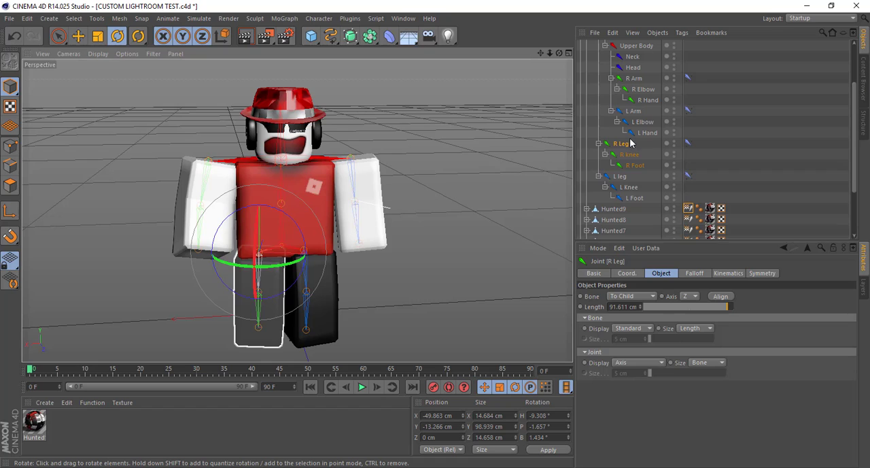
Rotate the Head joint to about -9.7° heading, -6.8° pitch and -1.3° bank
{"action": "left_click", "coordinate": [314, 129]}
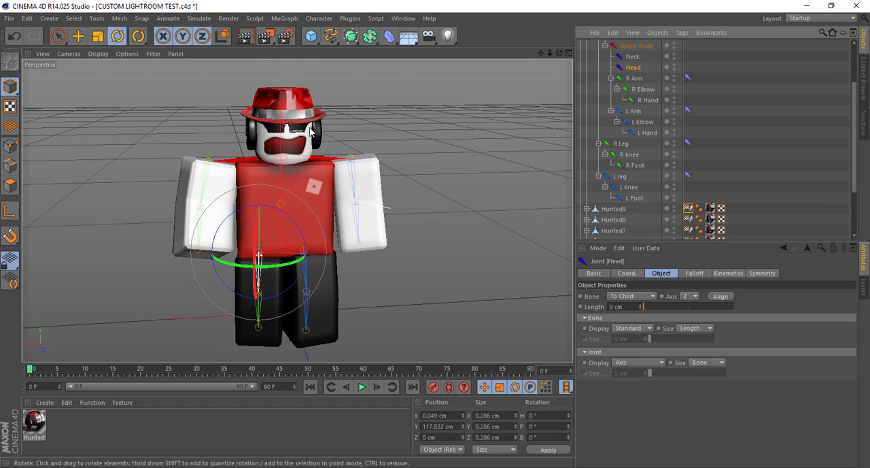
{"action": "left_click_drag", "start_coordinate": [310, 131], "coordinate": [301, 121]}
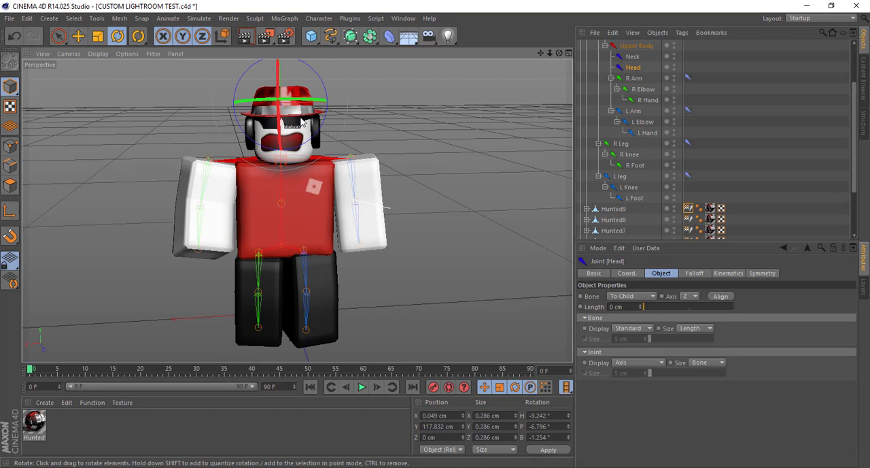
Collapse the Character hierarchy and set the Camera's focal length to Super Wide (15 mm)
{"action": "scroll", "coordinate": [608, 100], "scroll_direction": "up", "scroll_amount": 2}
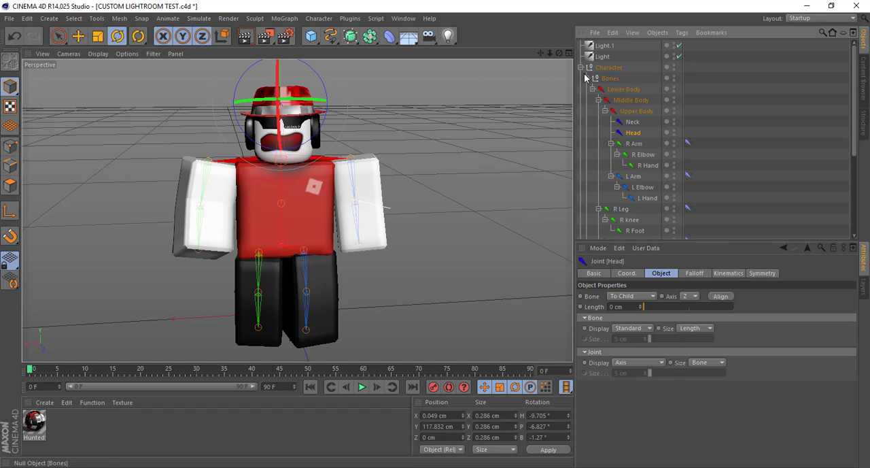
{"action": "left_click", "coordinate": [580, 67]}
{"action": "left_click", "coordinate": [605, 78]}
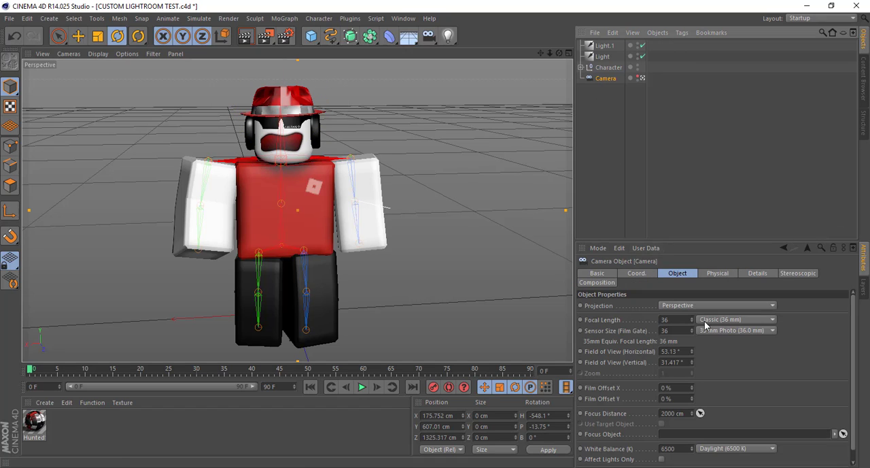
{"action": "left_click", "coordinate": [710, 320]}
{"action": "left_click", "coordinate": [723, 342]}
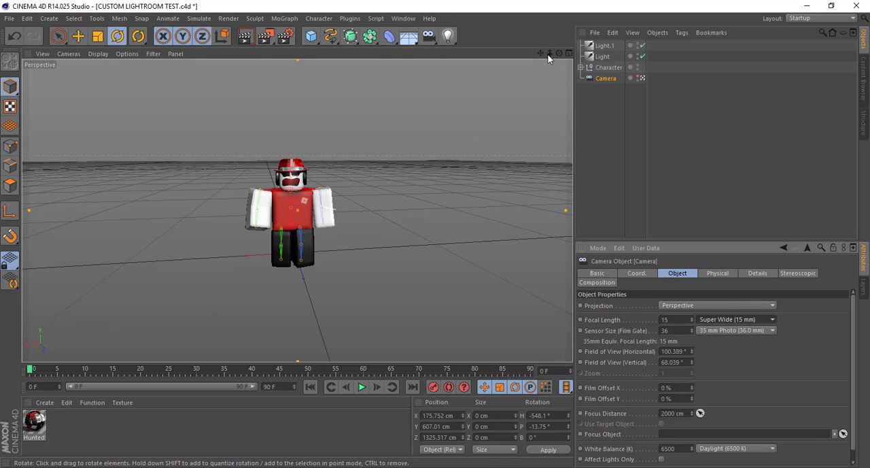
Set the Camera's focal length to Classic (36 mm) and reframe the character at about -552.6° heading and -14.65° pitch
{"action": "left_click_drag", "start_coordinate": [550, 53], "coordinate": [575, 53]}
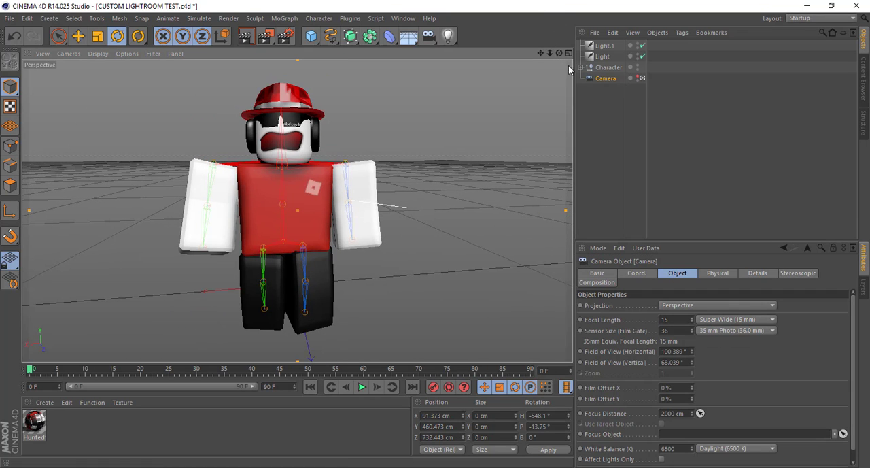
{"action": "mouse_move", "coordinate": [559, 53]}
{"action": "left_mouse_down"}
{"action": "mouse_move", "coordinate": [578, 75]}
{"action": "mouse_move", "coordinate": [568, 63]}
{"action": "left_mouse_up"}
{"action": "left_click", "coordinate": [725, 319]}
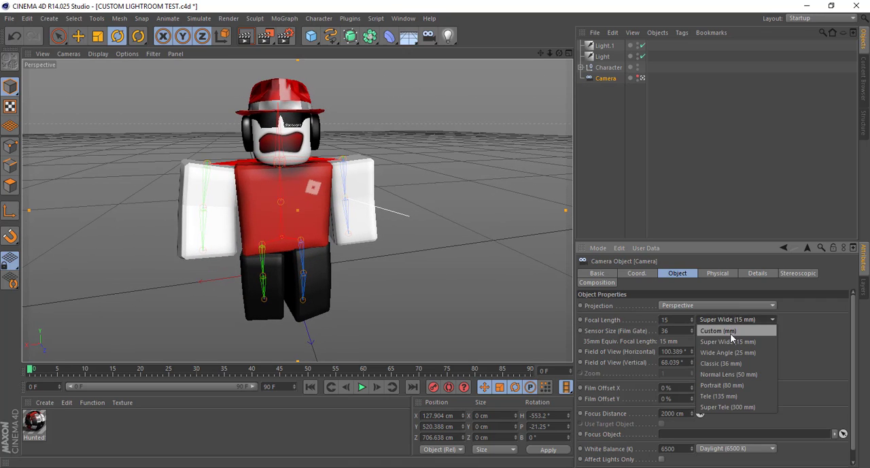
{"action": "left_click", "coordinate": [730, 362]}
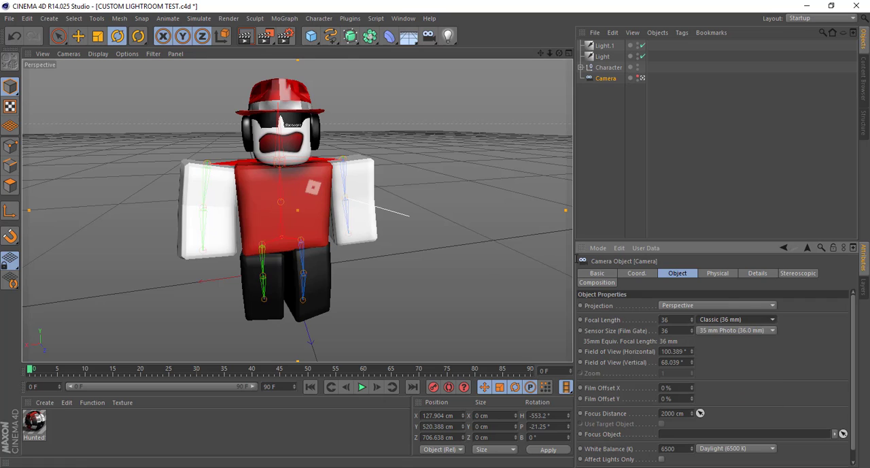
{"action": "scroll", "coordinate": [550, 88], "scroll_direction": "down", "scroll_amount": 8}
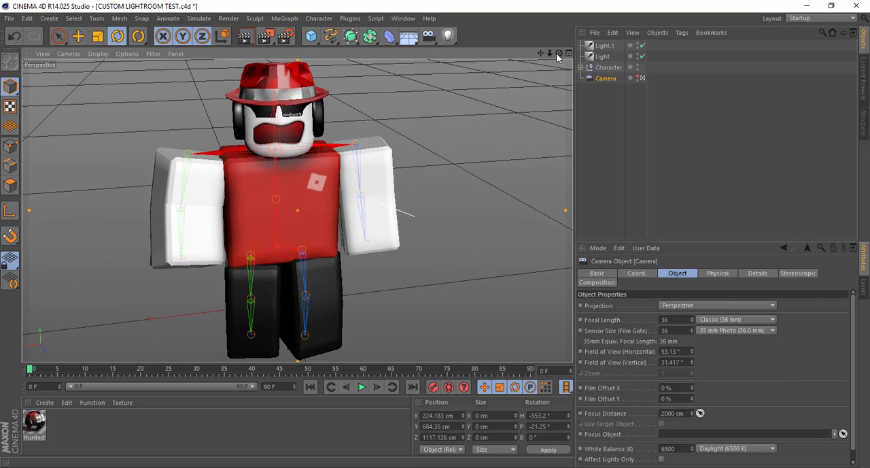
{"action": "left_click_drag", "start_coordinate": [557, 53], "coordinate": [542, 50]}
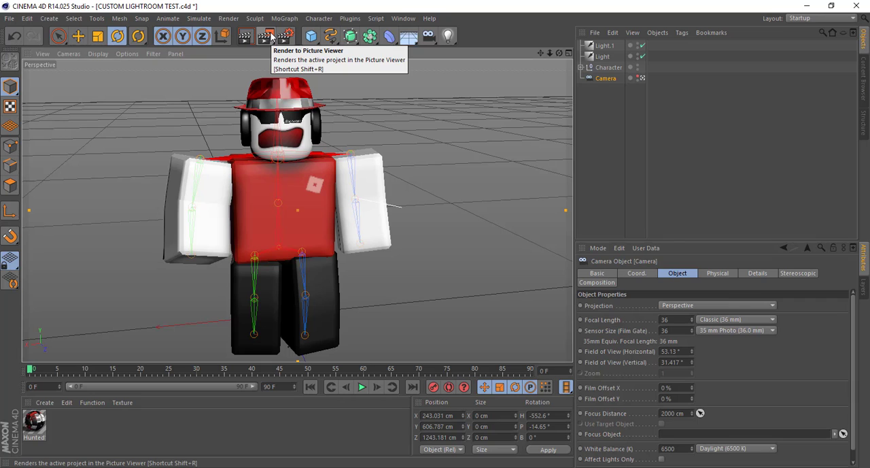
{"action": "left_click", "coordinate": [270, 36]}
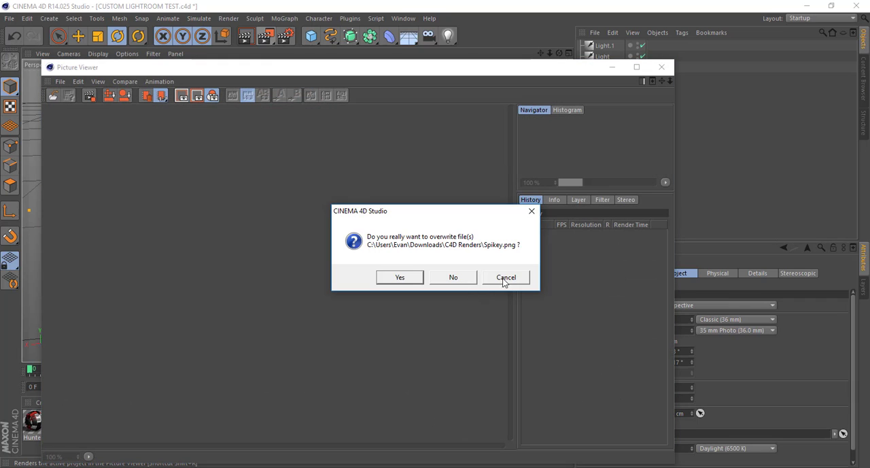
{"action": "left_click", "coordinate": [506, 278]}
{"action": "left_click", "coordinate": [612, 66]}
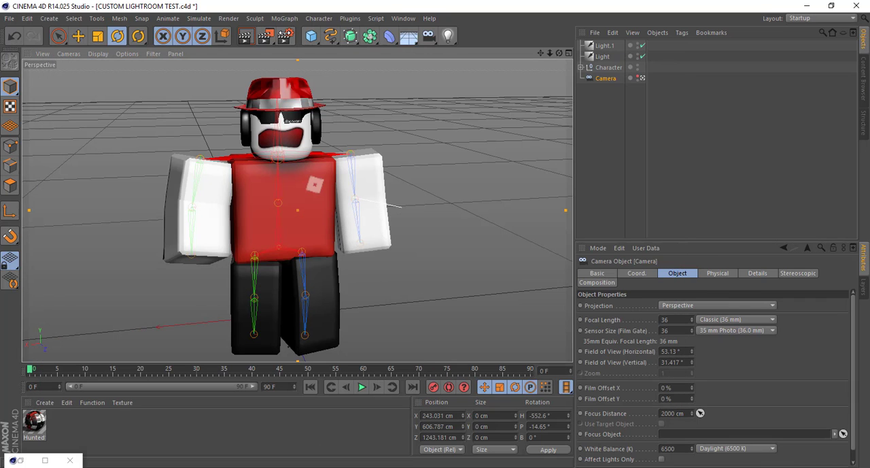
Change the regular image's save file name to Tutorial in the render settings
{"action": "left_click", "coordinate": [285, 36]}
{"action": "left_click", "coordinate": [439, 88]}
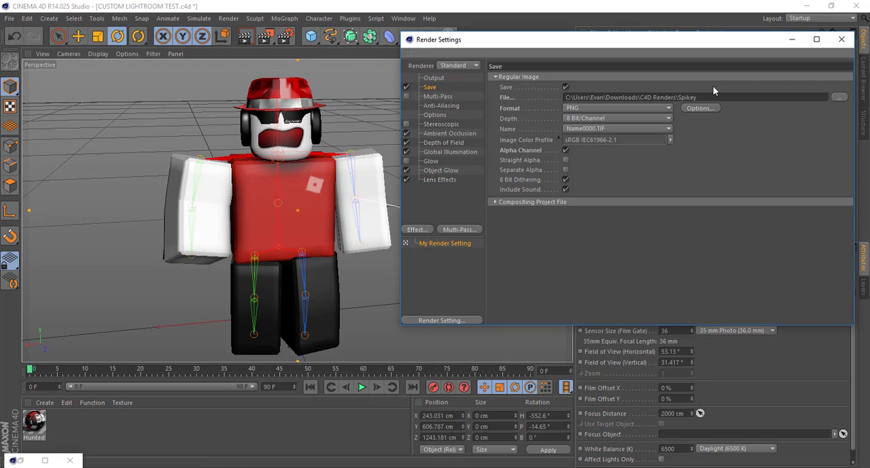
{"action": "left_click", "coordinate": [682, 97]}
{"action": "left_click", "coordinate": [681, 98]}
{"action": "double_click", "coordinate": [681, 97]}
{"action": "type", "text": "Tutorial"}
{"action": "left_click", "coordinate": [842, 39]}
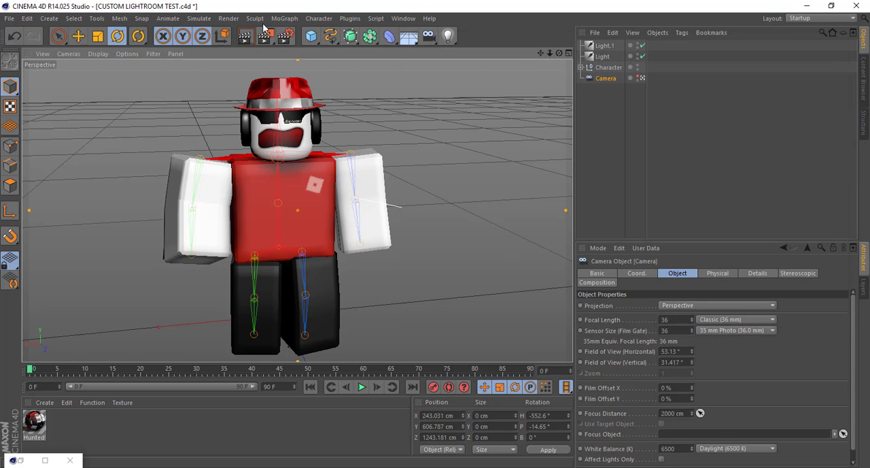
Render the scene to the Picture Viewer and check its progress at full window size
{"action": "left_click", "coordinate": [265, 39]}
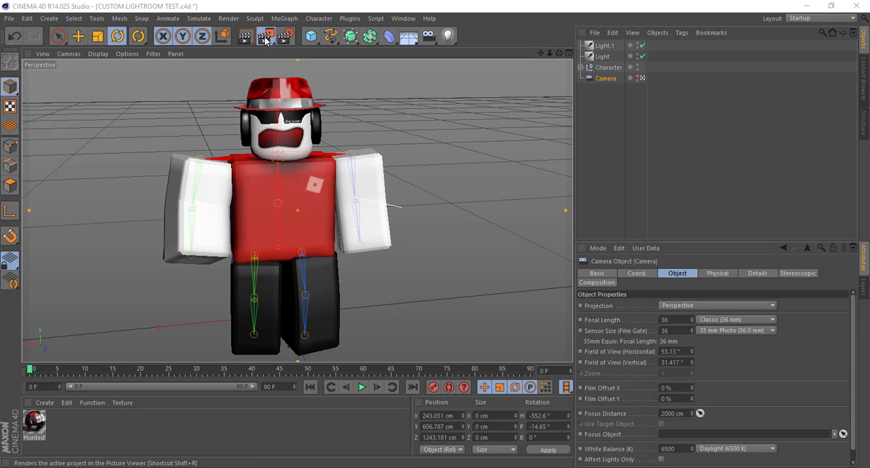
{"action": "left_click", "coordinate": [638, 68]}
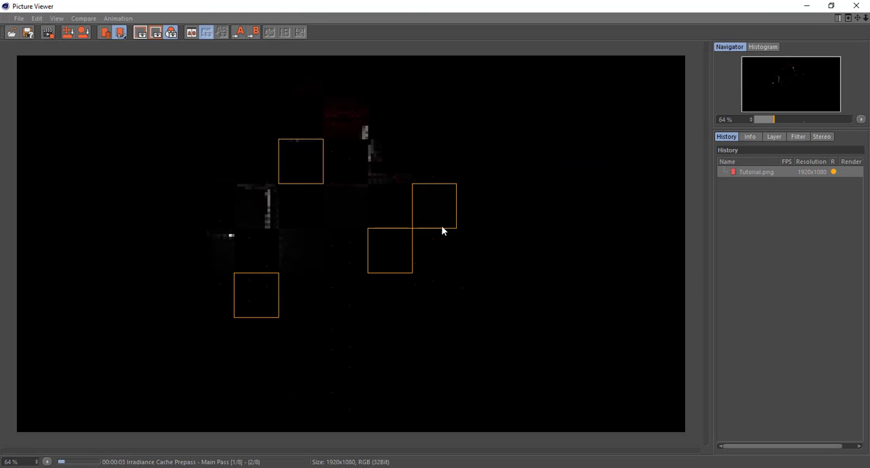
{"action": "scroll", "coordinate": [474, 136], "scroll_direction": "down", "scroll_amount": 1}
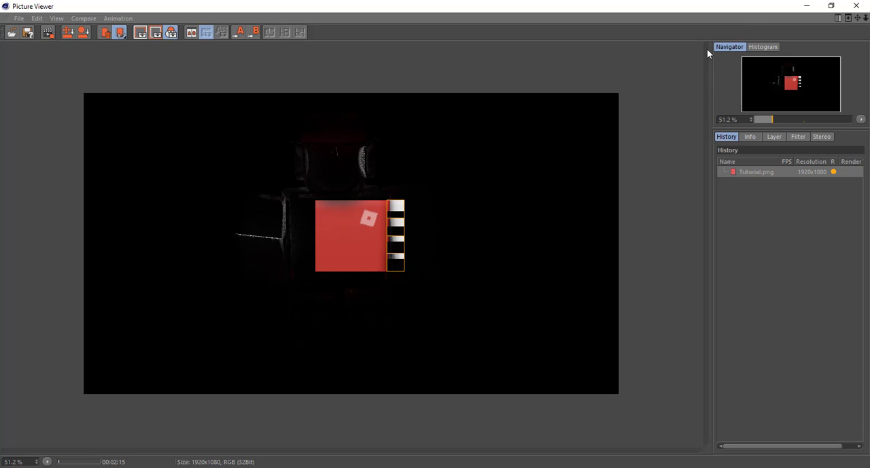
{"action": "left_click", "coordinate": [808, 7]}
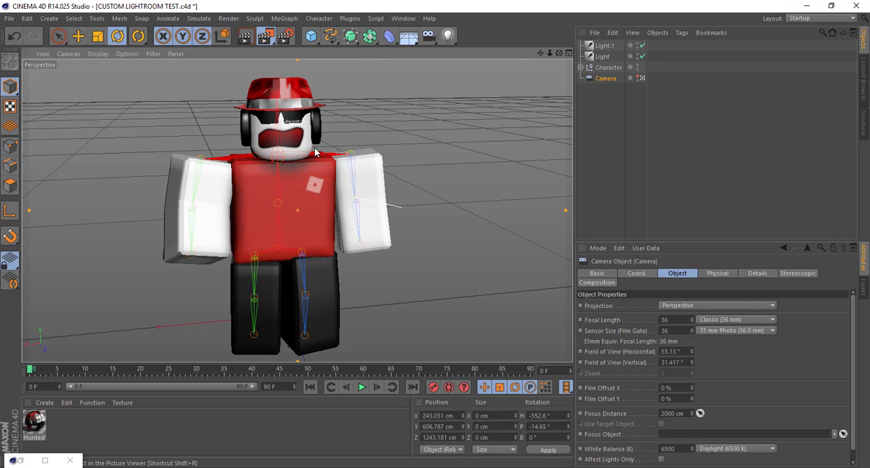
{"action": "left_click", "coordinate": [258, 39]}
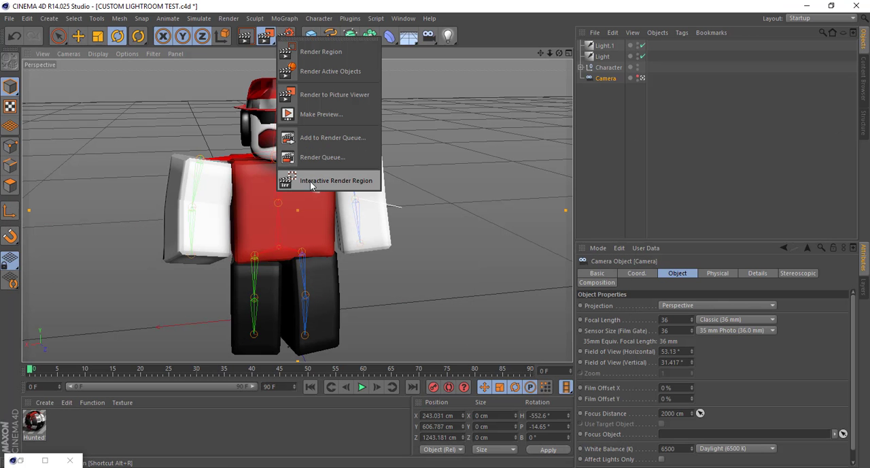
Deselect the Camera and enable the Bump channel of the Hunted1Mtl material
{"action": "left_click", "coordinate": [653, 143]}
{"action": "double_click", "coordinate": [41, 429]}
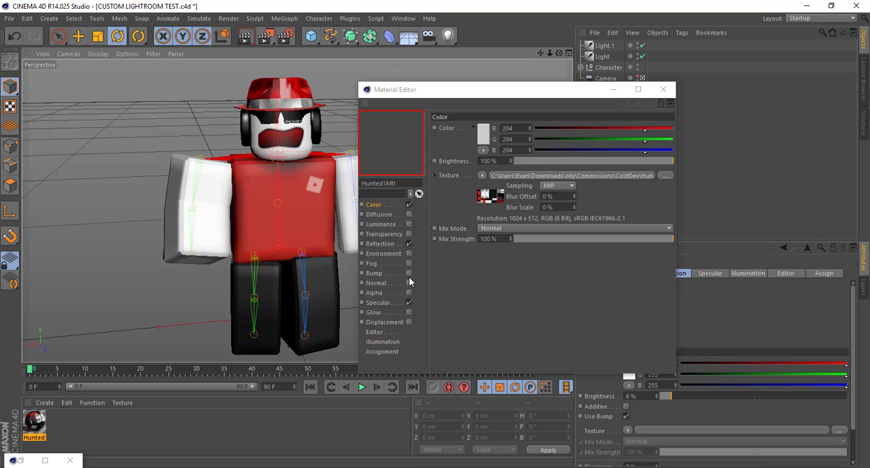
{"action": "left_click", "coordinate": [409, 273]}
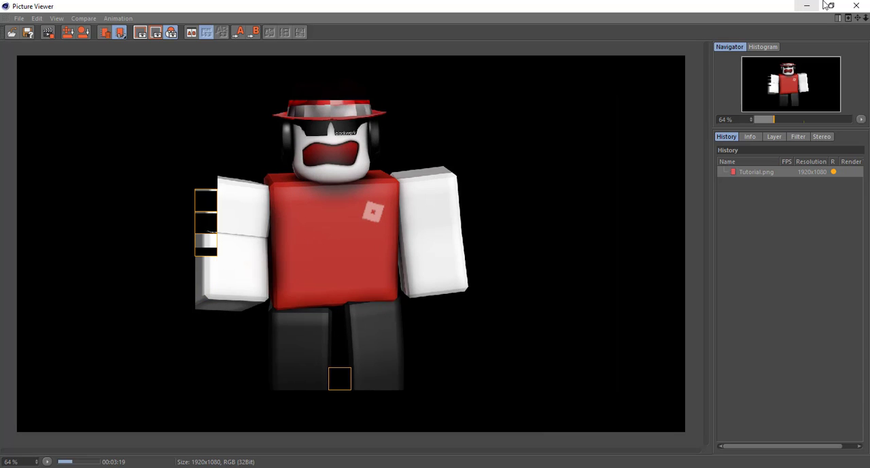
{"action": "left_click", "coordinate": [796, 5]}
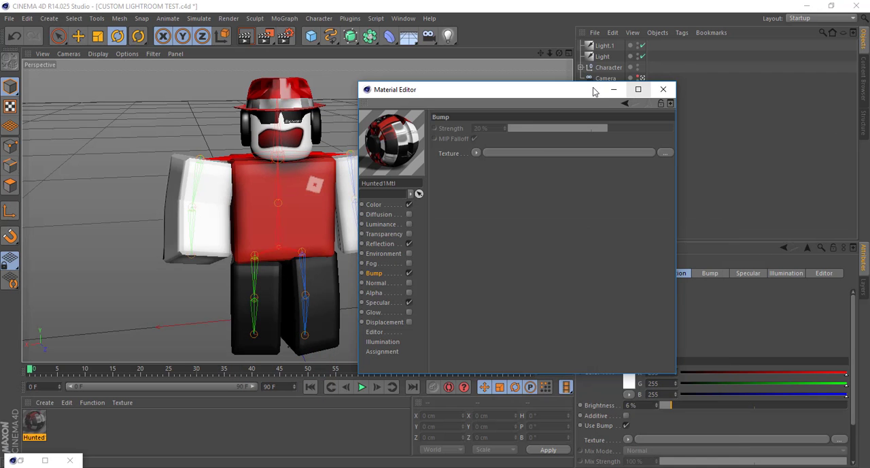
{"action": "left_click", "coordinate": [614, 88]}
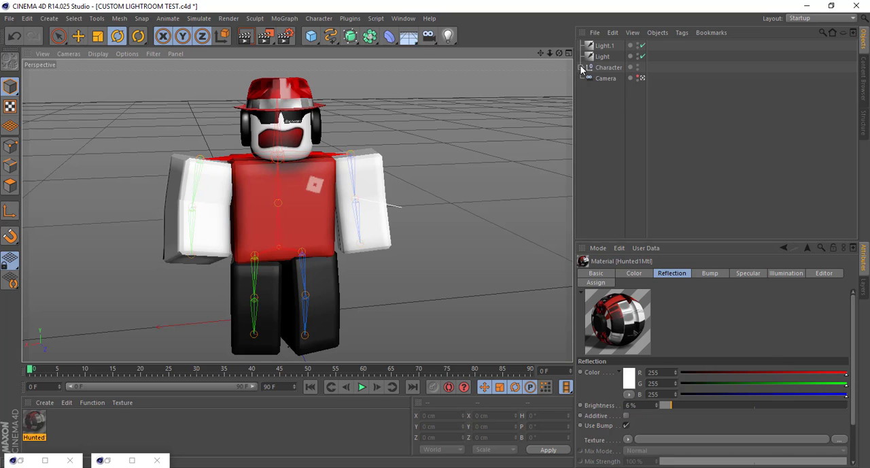
Expand the Character hierarchy and inspect the Normal tag of the Hunted2 mesh
{"action": "left_click", "coordinate": [581, 69]}
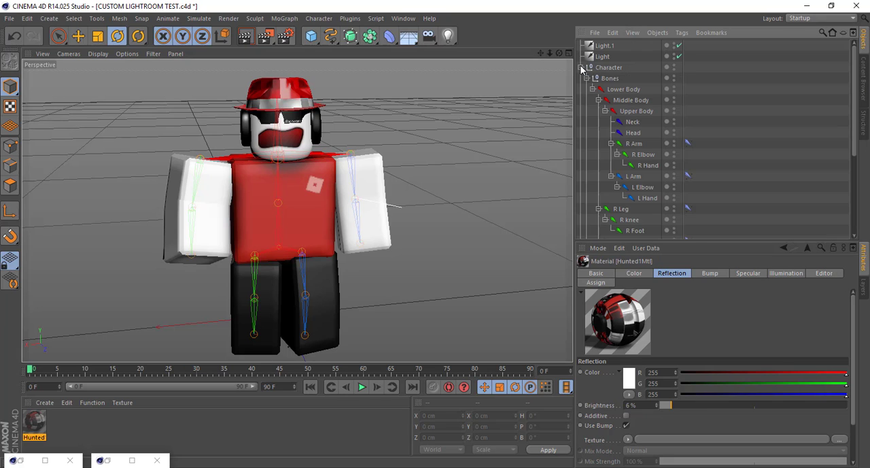
{"action": "scroll", "coordinate": [639, 148], "scroll_direction": "down", "scroll_amount": 5}
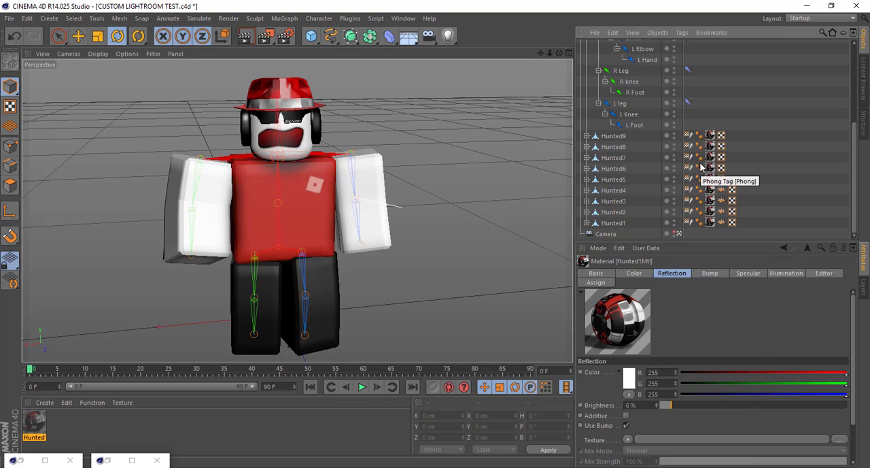
{"action": "left_click", "coordinate": [722, 211]}
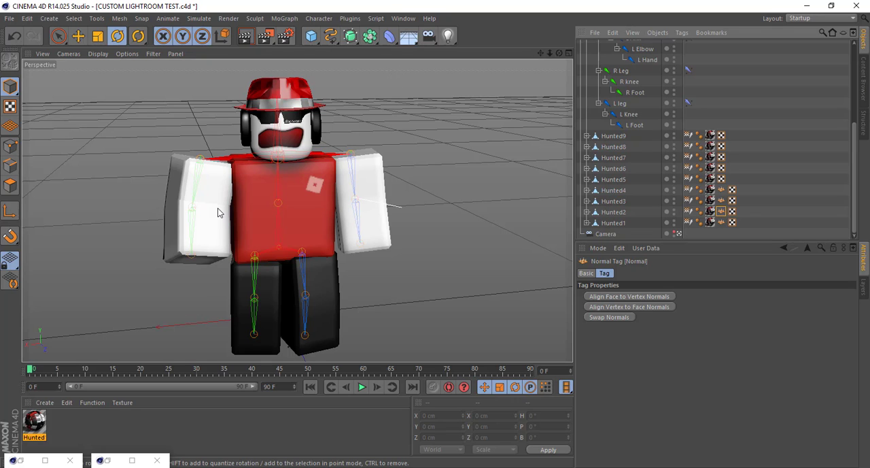
Review the finished Tutorial.png render in the Picture Viewer and close the viewer
{"action": "left_click", "coordinate": [132, 461]}
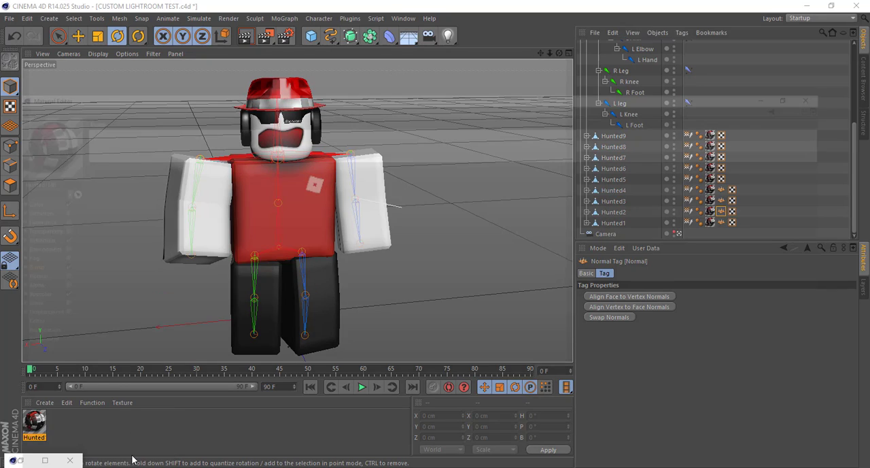
{"action": "left_click", "coordinate": [857, 5]}
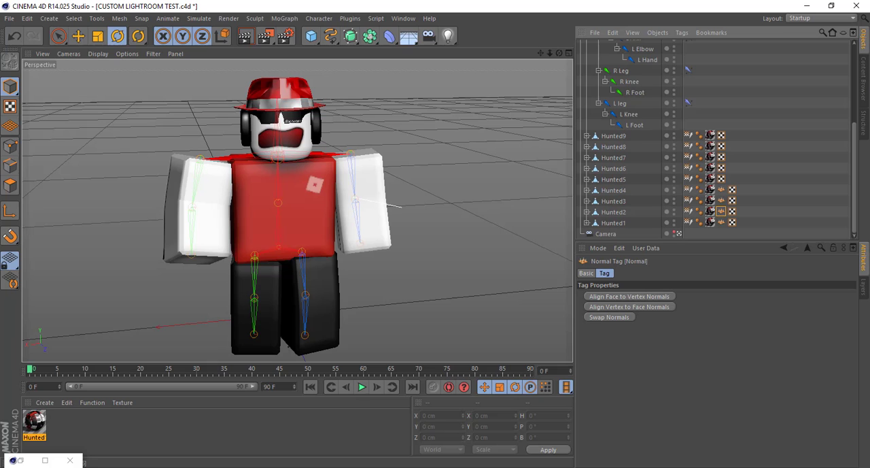
{"action": "left_click", "coordinate": [46, 462]}
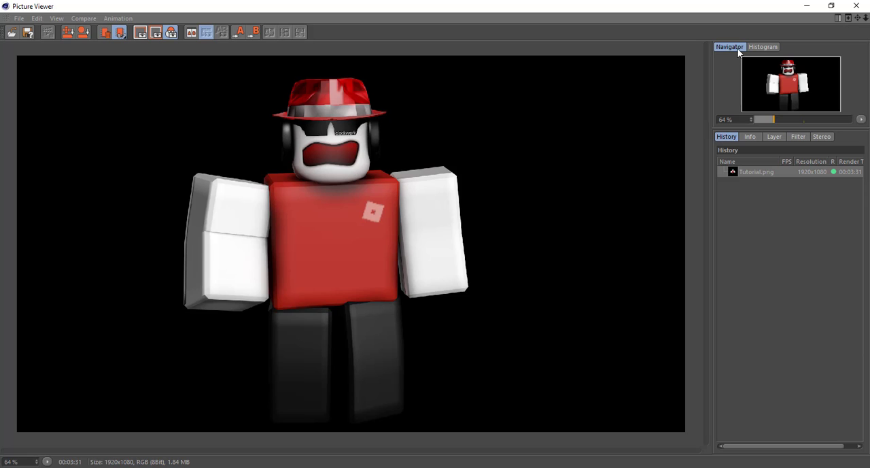
{"action": "left_click", "coordinate": [857, 6]}
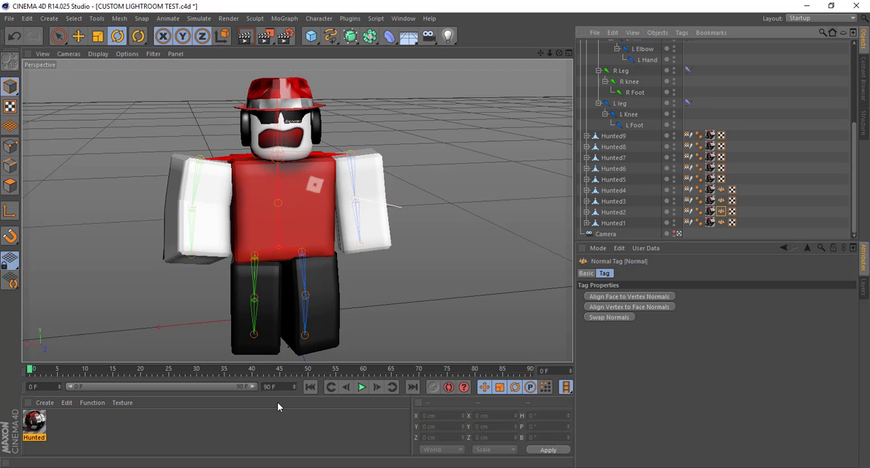
Enlarge the Material Editor for Hunted1Mtl and copy the Color channel's Hunted1Tex.png texture into the Bump channel
{"action": "left_click", "coordinate": [36, 422]}
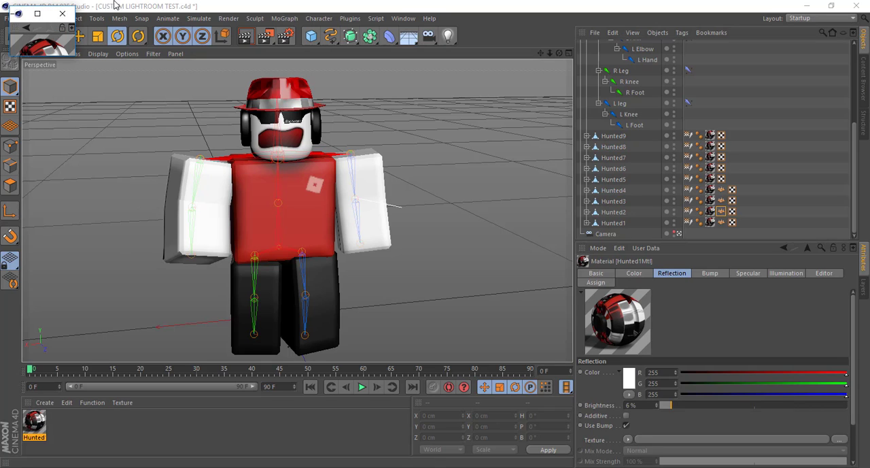
{"action": "left_click", "coordinate": [39, 14]}
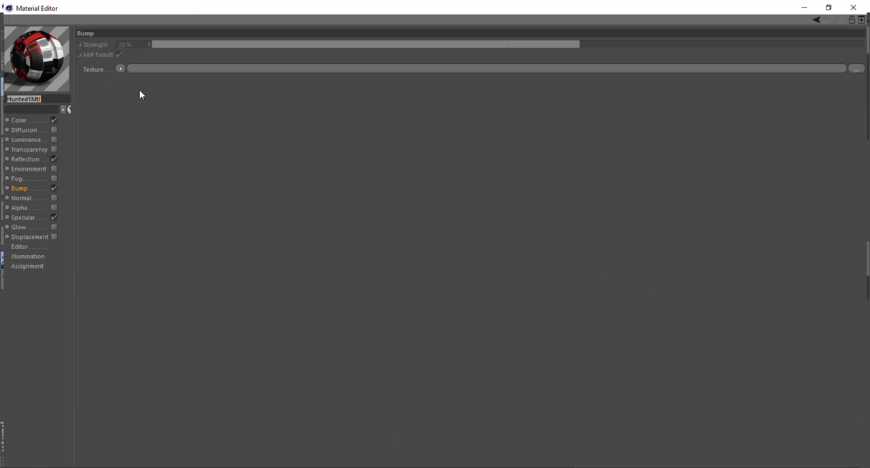
{"action": "left_click", "coordinate": [831, 6]}
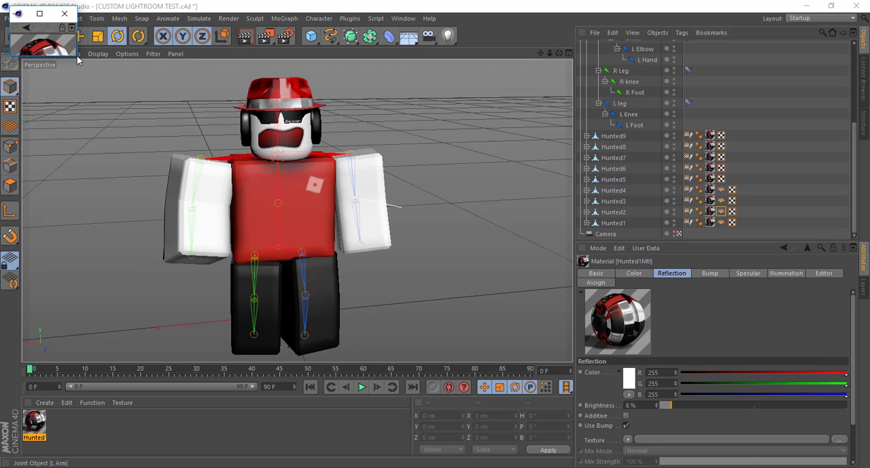
{"action": "left_click_drag", "start_coordinate": [77, 59], "coordinate": [513, 310]}
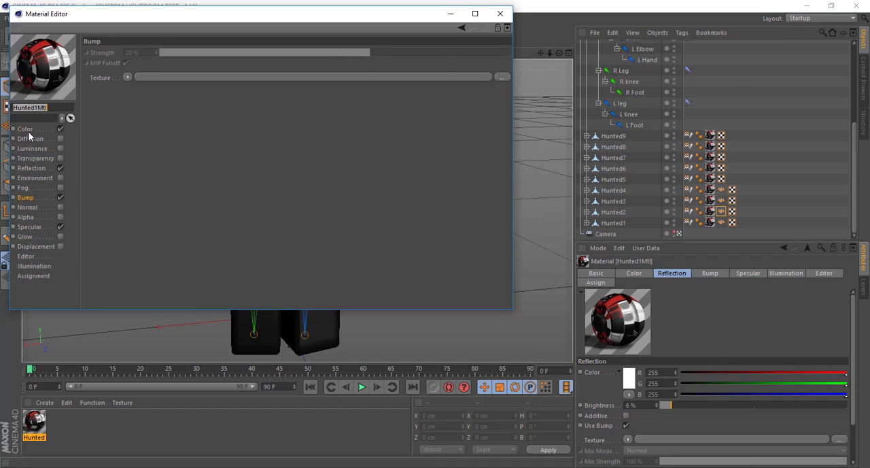
{"action": "left_click", "coordinate": [25, 130]}
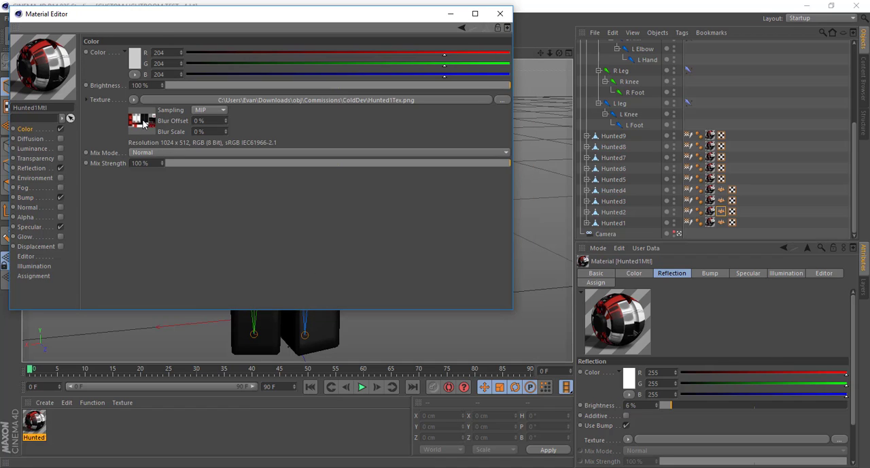
{"action": "left_click_drag", "start_coordinate": [143, 122], "coordinate": [129, 81]}
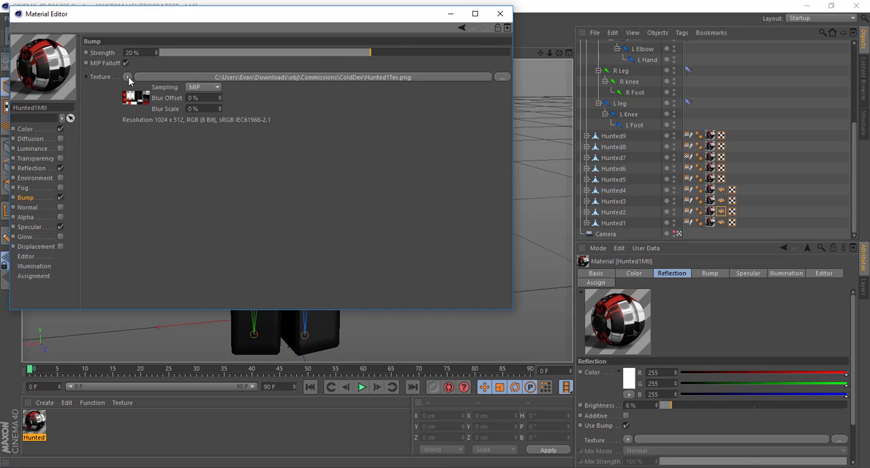
Apply a Filter shader to the bump texture and set its saturation to -100%
{"action": "left_click", "coordinate": [129, 76]}
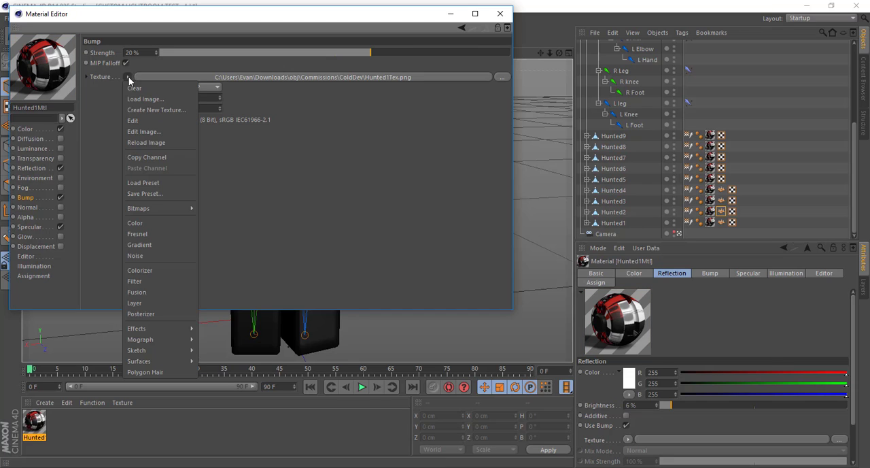
{"action": "left_click", "coordinate": [142, 281]}
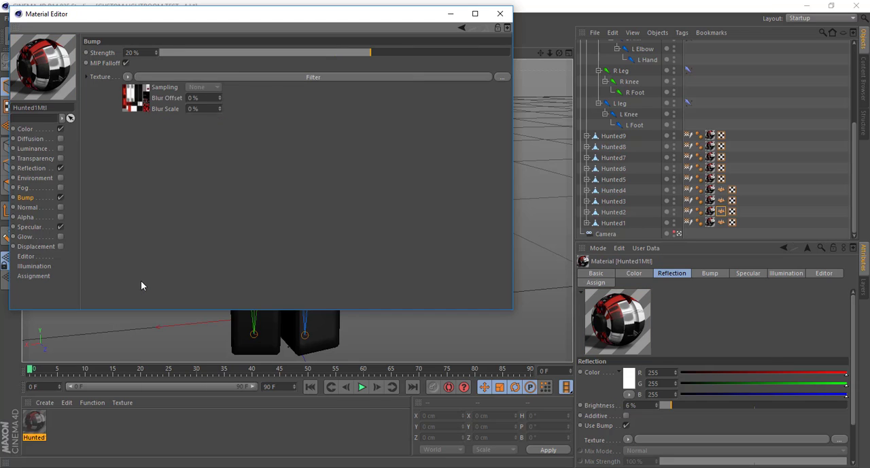
{"action": "left_click", "coordinate": [343, 78]}
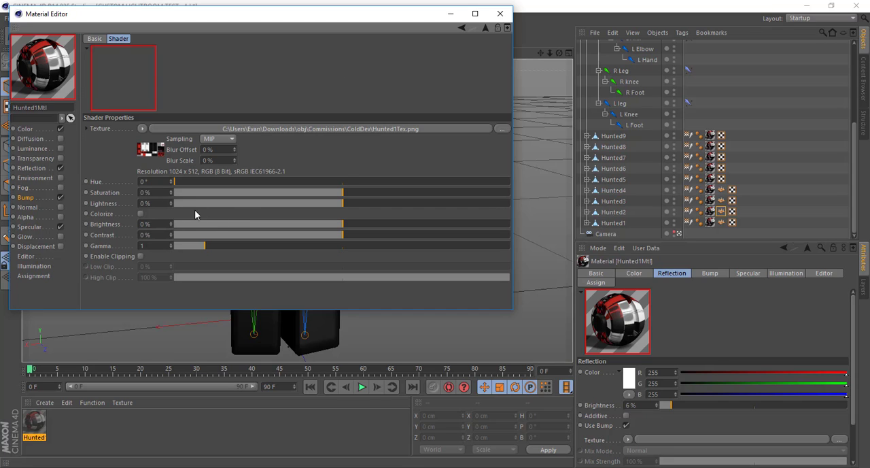
{"action": "left_click_drag", "start_coordinate": [187, 192], "coordinate": [174, 194]}
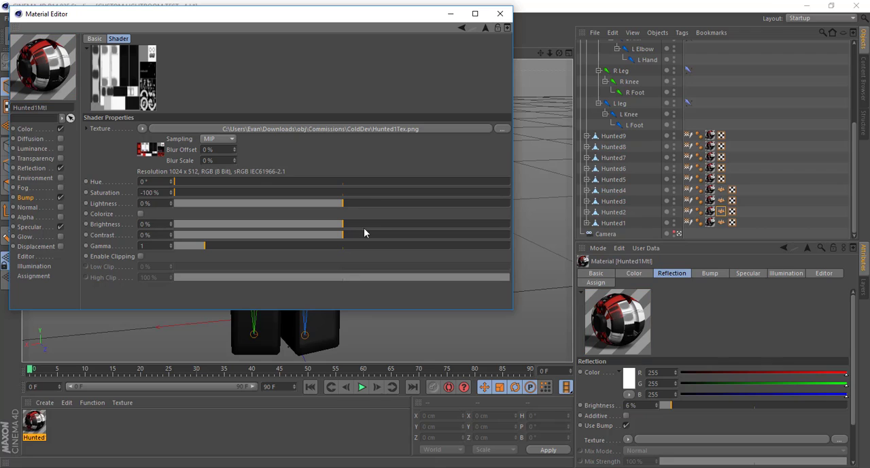
Set the contrast of the bump texture's Filter shader to 64%
{"action": "left_click_drag", "start_coordinate": [423, 237], "coordinate": [442, 237]}
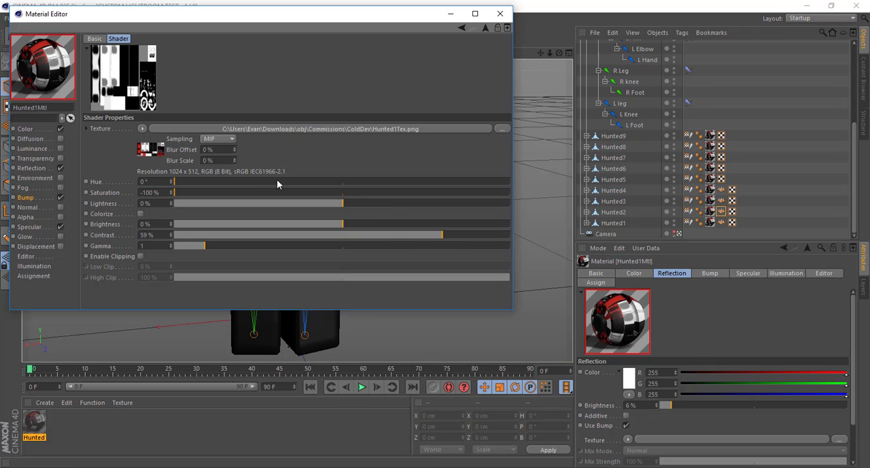
{"action": "left_click_drag", "start_coordinate": [418, 237], "coordinate": [414, 237]}
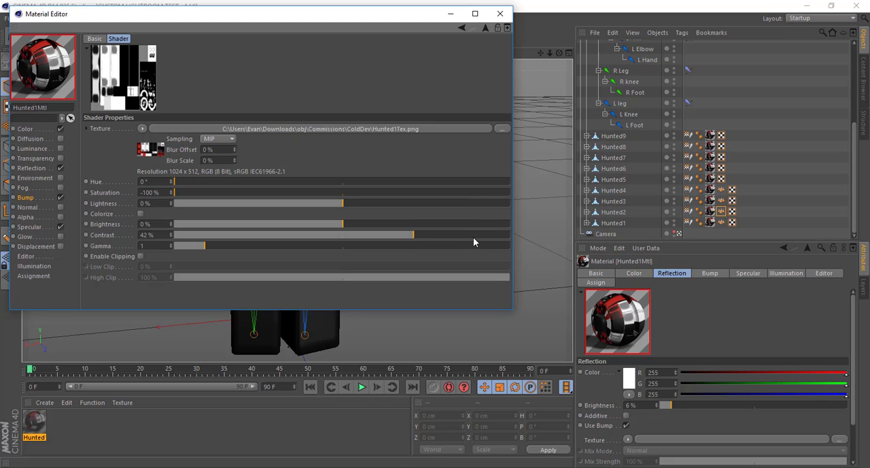
{"action": "left_click_drag", "start_coordinate": [474, 238], "coordinate": [548, 233]}
{"action": "left_click_drag", "start_coordinate": [418, 237], "coordinate": [445, 235]}
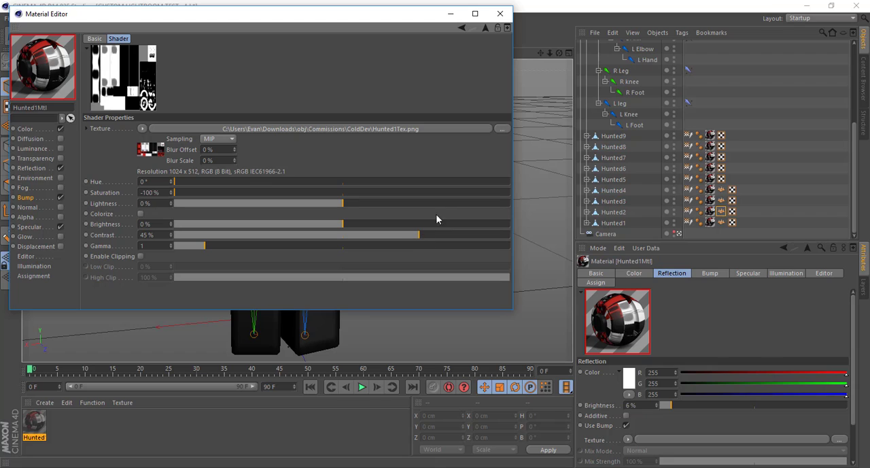
{"action": "left_click", "coordinate": [451, 235]}
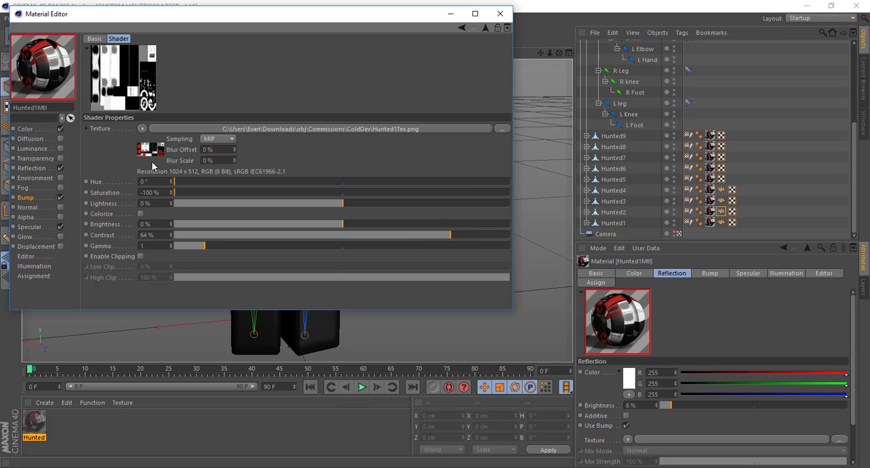
Set the Bump channel's strength to 100% and rotate the material preview to check the relief
{"action": "left_click", "coordinate": [26, 198]}
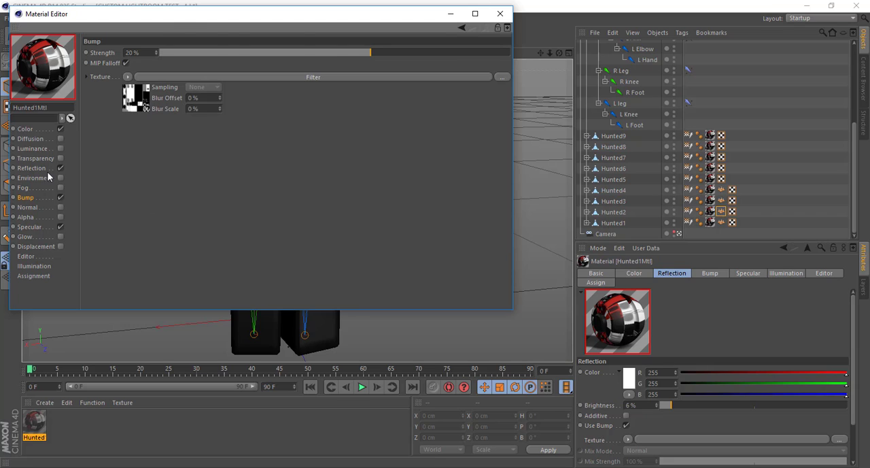
{"action": "left_click", "coordinate": [466, 53]}
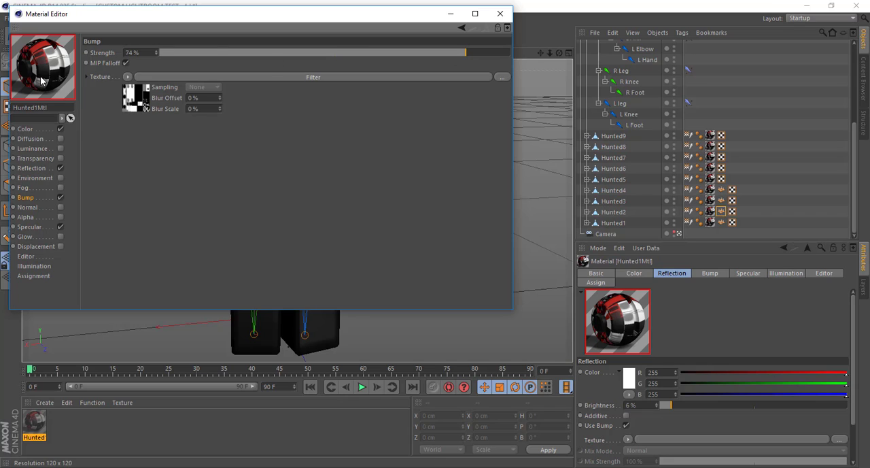
{"action": "left_click", "coordinate": [508, 53]}
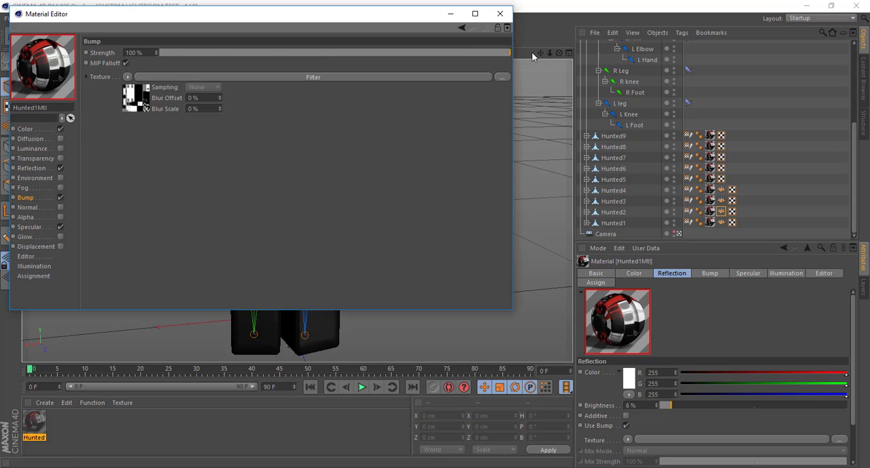
{"action": "mouse_move", "coordinate": [38, 79]}
{"action": "middle_mouse_down"}
{"action": "mouse_move", "coordinate": [36, 91]}
{"action": "mouse_move", "coordinate": [49, 78]}
{"action": "middle_mouse_up"}
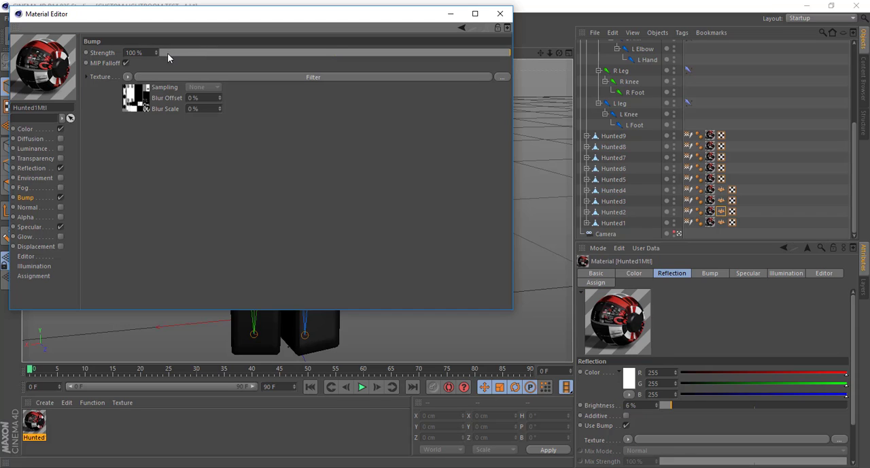
{"action": "left_click_drag", "start_coordinate": [163, 53], "coordinate": [142, 53]}
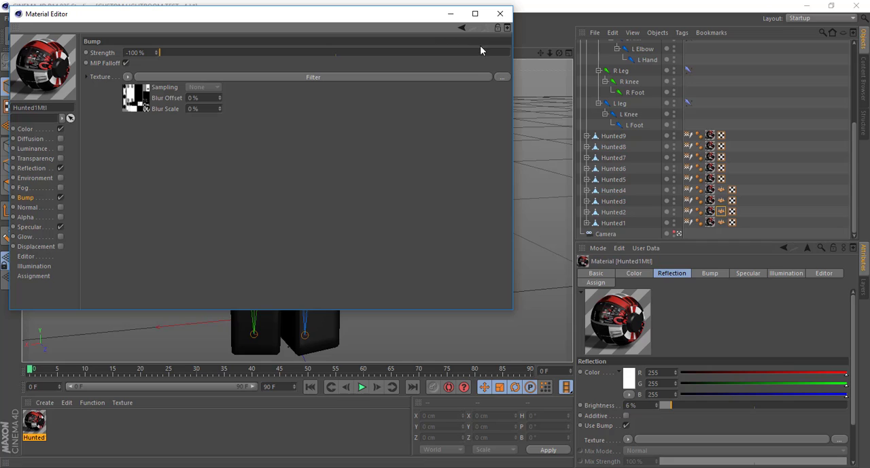
{"action": "left_click_drag", "start_coordinate": [496, 52], "coordinate": [542, 52]}
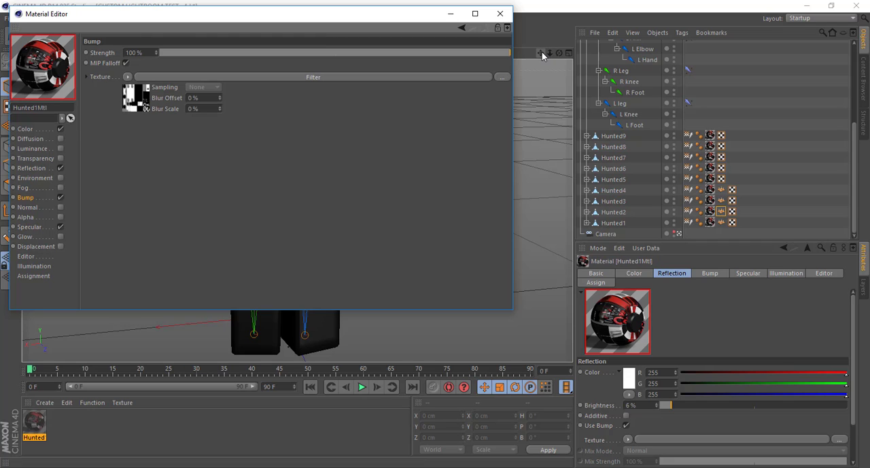
Minimize the Material Editor and preview the character with the bump in an interactive render region
{"action": "left_click", "coordinate": [450, 14]}
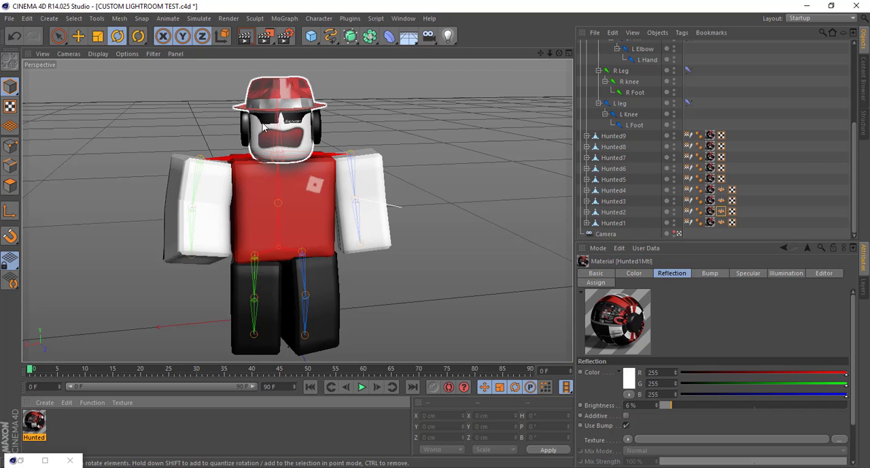
{"action": "left_click_drag", "start_coordinate": [265, 35], "coordinate": [303, 179]}
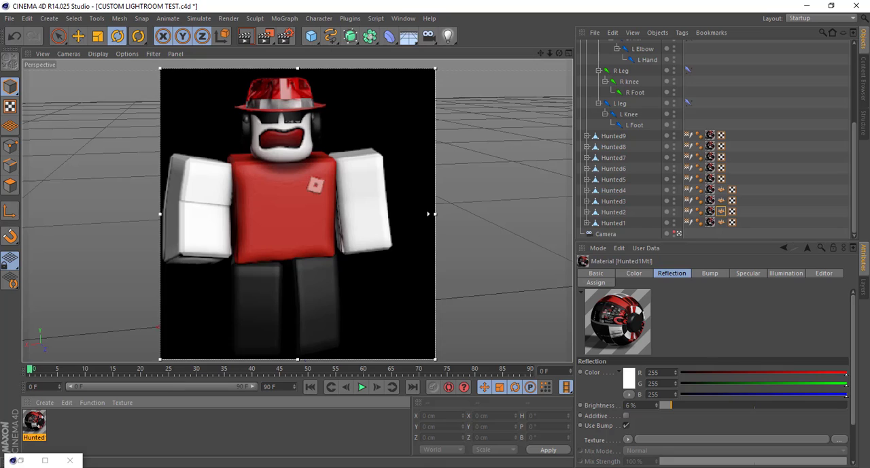
Restore the Material Editor, disable the Bump channel of Hunted1Mtl, dismiss the chat notification and close the editor
{"action": "double_click", "coordinate": [28, 460]}
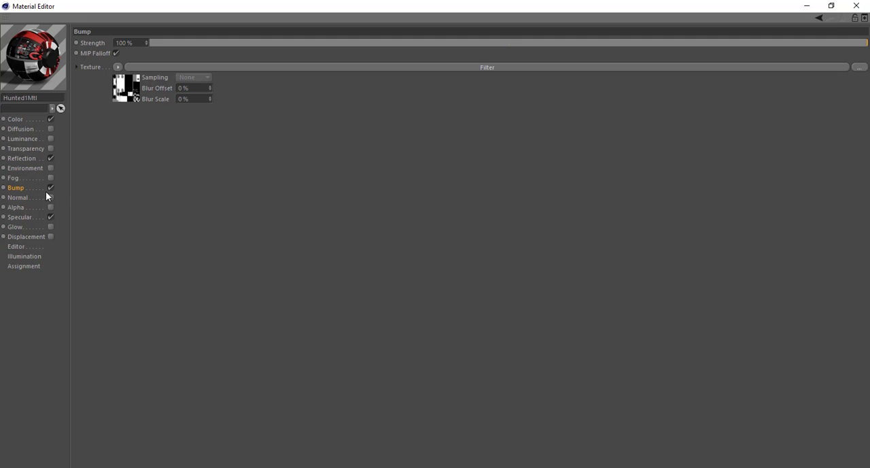
{"action": "left_click", "coordinate": [51, 187]}
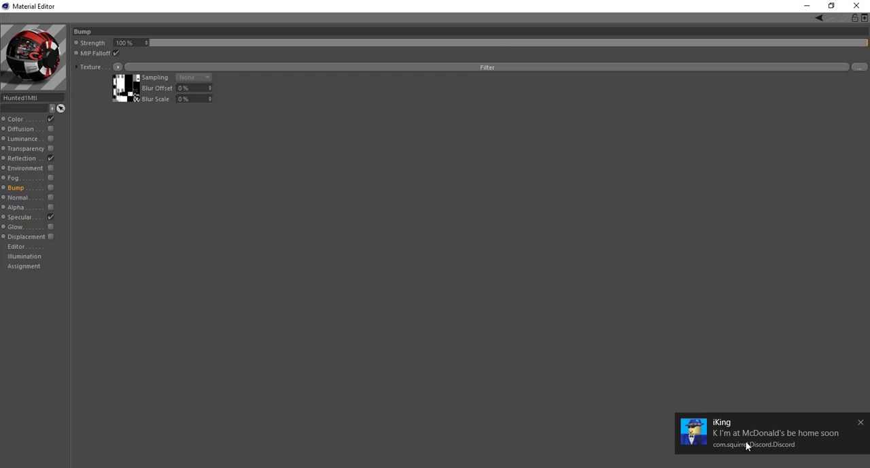
{"action": "left_click", "coordinate": [861, 424]}
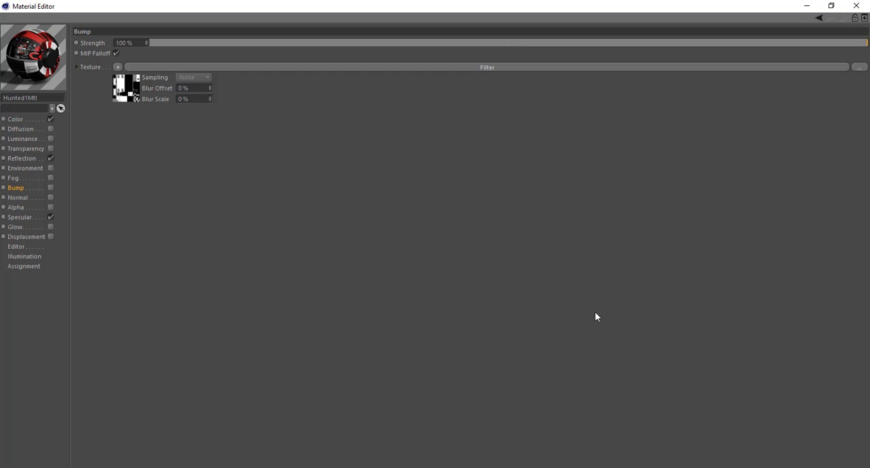
{"action": "left_click", "coordinate": [857, 6]}
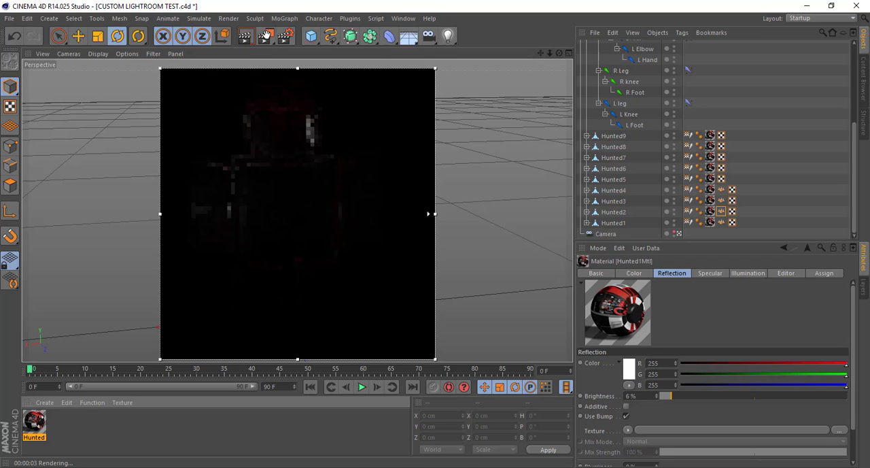
Turn off the interactive render region over the character and dismiss the chat notification
{"action": "left_click_drag", "start_coordinate": [267, 34], "coordinate": [333, 180]}
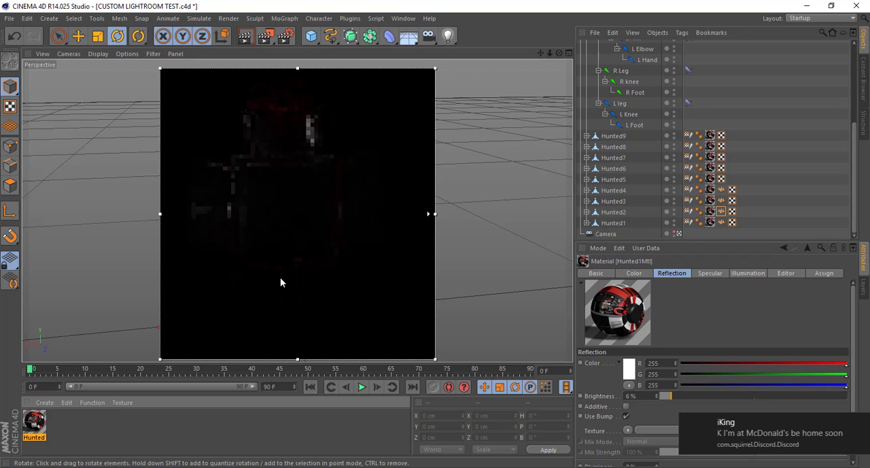
{"action": "key", "text": "alt+r"}
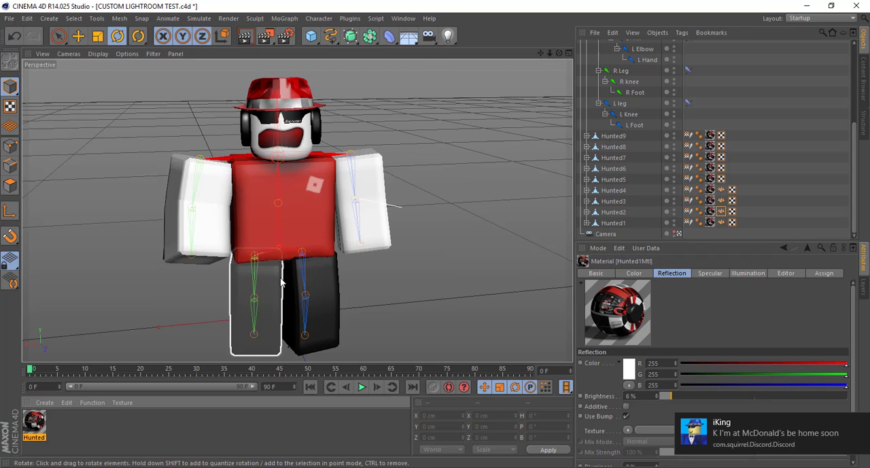
{"action": "left_click", "coordinate": [860, 423]}
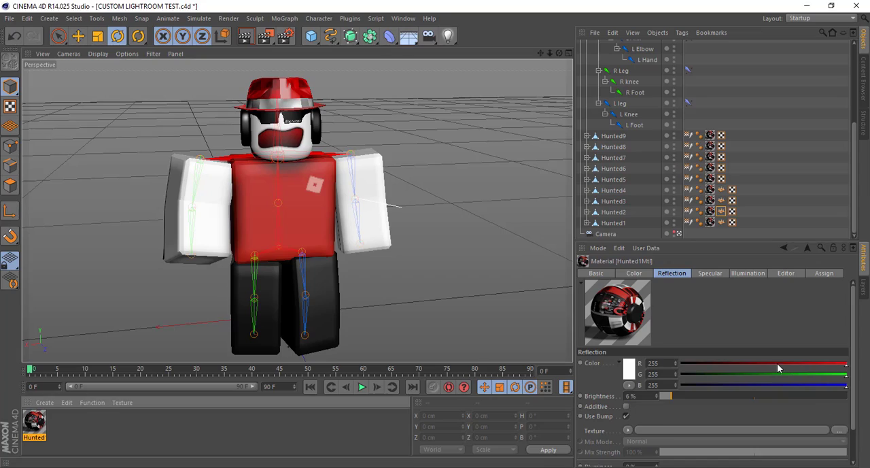